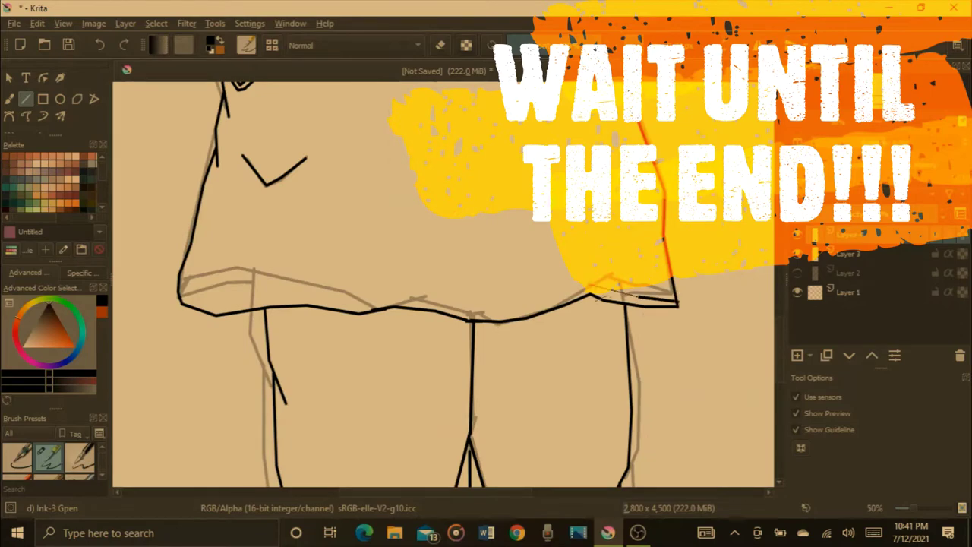
Ink a second line parallel to the tunic's wavy bottom hem to give it a double edge.
{"action": "left_click_drag", "start_coordinate": [315, 297], "coordinate": [307, 296]}
{"action": "left_click_drag", "start_coordinate": [307, 296], "coordinate": [216, 307]}
{"action": "left_click_drag", "start_coordinate": [217, 307], "coordinate": [181, 296]}
{"action": "scroll", "coordinate": [201, 281], "scroll_direction": "down", "scroll_amount": 2}
{"action": "scroll", "coordinate": [427, 295], "scroll_direction": "up", "scroll_amount": 4}
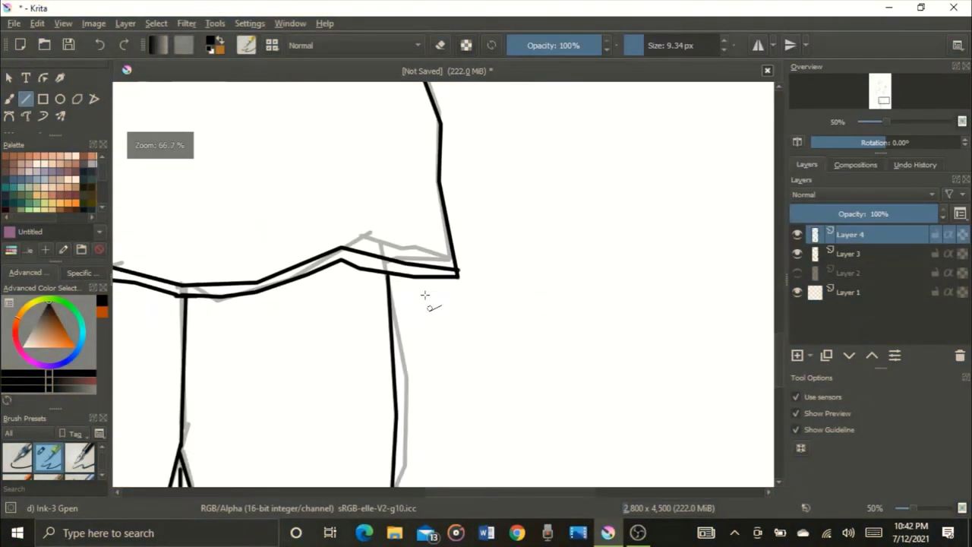
{"action": "left_click_drag", "start_coordinate": [476, 270], "coordinate": [372, 287]}
{"action": "scroll", "coordinate": [525, 287], "scroll_direction": "down", "scroll_amount": 4}
{"action": "scroll", "coordinate": [299, 292], "scroll_direction": "up", "scroll_amount": 4}
{"action": "left_click_drag", "start_coordinate": [236, 275], "coordinate": [320, 282]}
Reduce the brush size to 5.18 px and ink the eyebrow and eye inside the face outline.
{"action": "scroll", "coordinate": [326, 290], "scroll_direction": "down", "scroll_amount": 4}
{"action": "mouse_move", "coordinate": [393, 186]}
{"action": "left_mouse_down"}
{"action": "mouse_move", "coordinate": [400, 228]}
{"action": "mouse_move", "coordinate": [367, 513]}
{"action": "left_mouse_up"}
{"action": "mouse_move", "coordinate": [335, 167]}
{"action": "left_mouse_down"}
{"action": "mouse_move", "coordinate": [333, 239]}
{"action": "mouse_move", "coordinate": [332, 221]}
{"action": "left_mouse_up"}
{"action": "scroll", "coordinate": [332, 220], "scroll_direction": "up", "scroll_amount": 5}
{"action": "left_click", "coordinate": [639, 54]}
{"action": "scroll", "coordinate": [343, 248], "scroll_direction": "up", "scroll_amount": 1}
{"action": "left_click_drag", "start_coordinate": [332, 221], "coordinate": [402, 201]}
{"action": "scroll", "coordinate": [410, 215], "scroll_direction": "down", "scroll_amount": 4}
{"action": "mouse_move", "coordinate": [402, 200]}
{"action": "left_mouse_down"}
{"action": "mouse_move", "coordinate": [441, 213]}
{"action": "mouse_move", "coordinate": [487, 254]}
{"action": "mouse_move", "coordinate": [407, 249]}
{"action": "mouse_move", "coordinate": [466, 221]}
{"action": "left_mouse_up"}
{"action": "scroll", "coordinate": [401, 222], "scroll_direction": "up", "scroll_amount": 6}
{"action": "scroll", "coordinate": [454, 246], "scroll_direction": "down", "scroll_amount": 8}
{"action": "scroll", "coordinate": [441, 263], "scroll_direction": "up", "scroll_amount": 7}
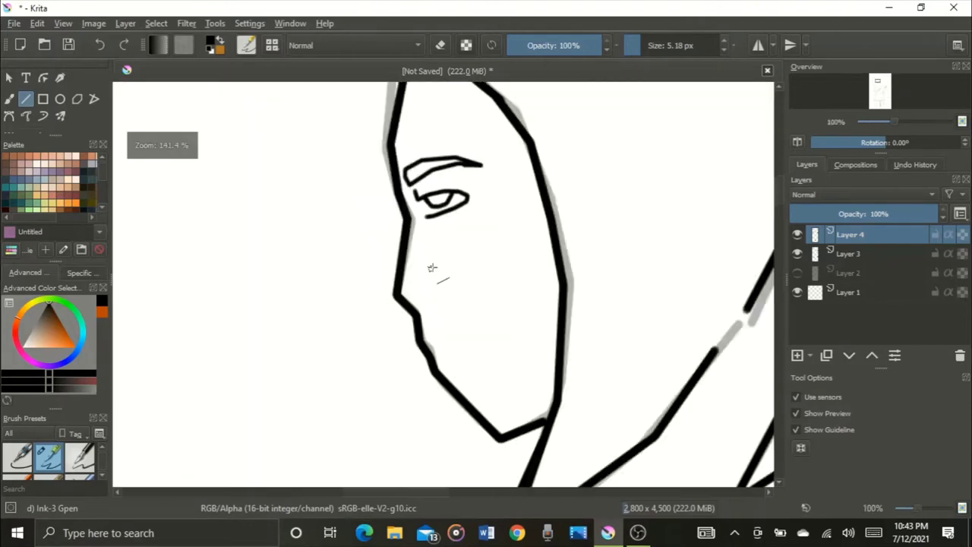
Ink a short curved nostril line beside the nose with connected line segments.
{"action": "left_click_drag", "start_coordinate": [416, 346], "coordinate": [431, 333]}
{"action": "left_click_drag", "start_coordinate": [431, 333], "coordinate": [436, 313]}
{"action": "left_click_drag", "start_coordinate": [436, 313], "coordinate": [428, 296]}
{"action": "scroll", "coordinate": [458, 307], "scroll_direction": "down", "scroll_amount": 2}
{"action": "scroll", "coordinate": [449, 366], "scroll_direction": "up", "scroll_amount": 1}
Ink the upper lip and the mouth line across from the face's profile, undoing one misplaced stroke.
{"action": "mouse_move", "coordinate": [441, 371]}
{"action": "left_mouse_down"}
{"action": "mouse_move", "coordinate": [479, 356]}
{"action": "mouse_move", "coordinate": [472, 341]}
{"action": "left_mouse_up"}
{"action": "scroll", "coordinate": [494, 346], "scroll_direction": "down", "scroll_amount": 3}
{"action": "scroll", "coordinate": [488, 351], "scroll_direction": "up", "scroll_amount": 4}
{"action": "key", "text": "ctrl+z"}
{"action": "left_click_drag", "start_coordinate": [471, 341], "coordinate": [522, 316]}
{"action": "left_click_drag", "start_coordinate": [462, 318], "coordinate": [487, 324]}
Ink the lower lip as a curve from the profile up to the corner of the mouth.
{"action": "scroll", "coordinate": [481, 370], "scroll_direction": "up", "scroll_amount": 2}
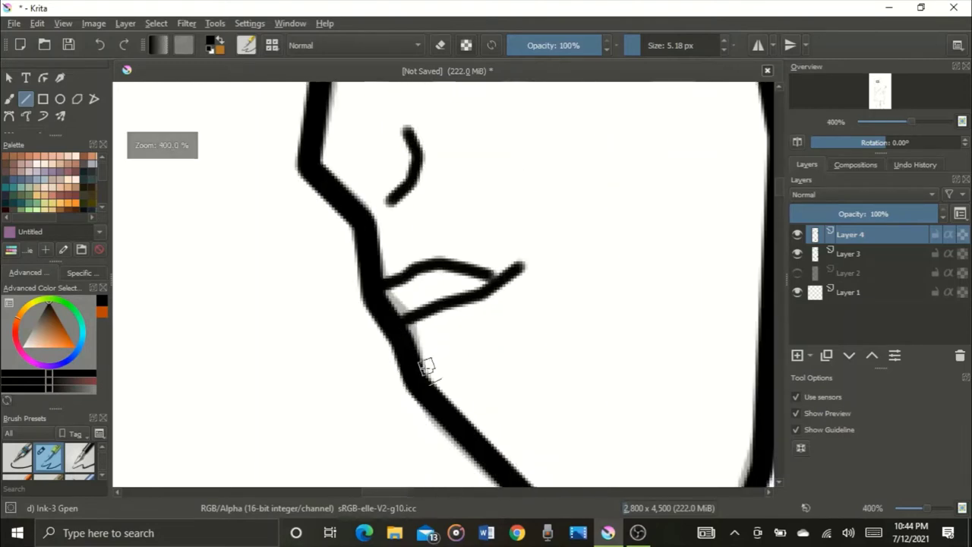
{"action": "left_click_drag", "start_coordinate": [424, 369], "coordinate": [463, 353]}
{"action": "left_click_drag", "start_coordinate": [462, 353], "coordinate": [494, 333]}
{"action": "mouse_move", "coordinate": [494, 333]}
{"action": "left_mouse_down"}
{"action": "mouse_move", "coordinate": [517, 302]}
{"action": "mouse_move", "coordinate": [523, 267]}
{"action": "left_mouse_up"}
{"action": "scroll", "coordinate": [535, 250], "scroll_direction": "down", "scroll_amount": 8}
Add a small curved crease just beyond the corner of the mouth.
{"action": "scroll", "coordinate": [535, 257], "scroll_direction": "up", "scroll_amount": 6}
{"action": "scroll", "coordinate": [534, 260], "scroll_direction": "up", "scroll_amount": 1}
{"action": "left_click_drag", "start_coordinate": [550, 200], "coordinate": [560, 207]}
{"action": "left_click_drag", "start_coordinate": [559, 206], "coordinate": [563, 218]}
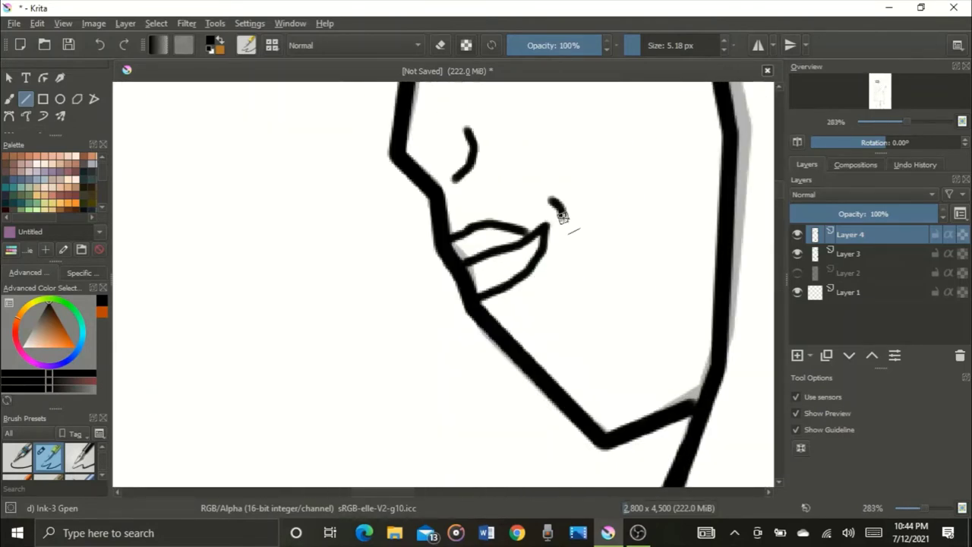
{"action": "scroll", "coordinate": [575, 237], "scroll_direction": "down", "scroll_amount": 4}
{"action": "scroll", "coordinate": [705, 251], "scroll_direction": "up", "scroll_amount": 2}
Clean up the tip of the chin and ink a short line beneath the jaw at the neck.
{"action": "left_click", "coordinate": [441, 45]}
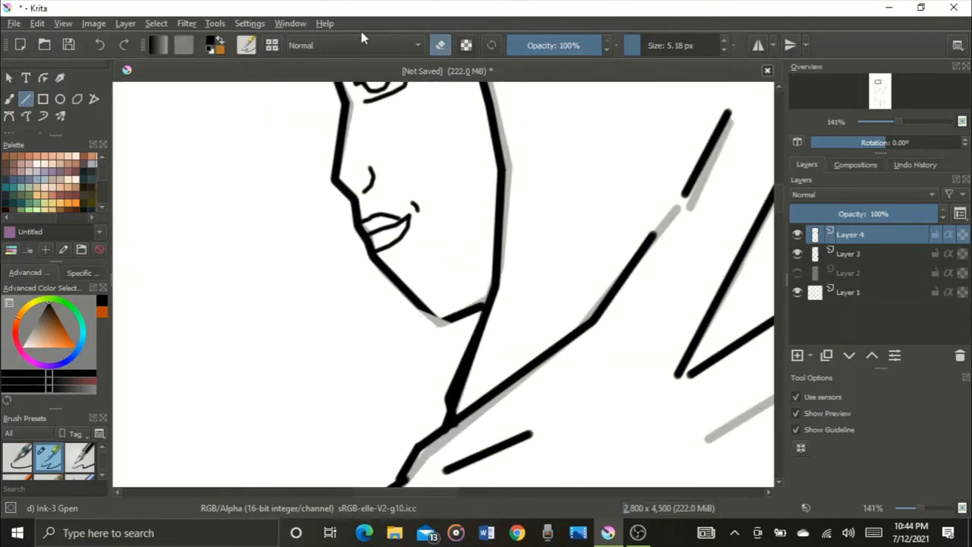
{"action": "left_click", "coordinate": [440, 46]}
{"action": "scroll", "coordinate": [442, 321], "scroll_direction": "up", "scroll_amount": 2}
{"action": "left_click_drag", "start_coordinate": [458, 317], "coordinate": [425, 310]}
{"action": "scroll", "coordinate": [535, 372], "scroll_direction": "down", "scroll_amount": 4}
{"action": "scroll", "coordinate": [531, 338], "scroll_direction": "up", "scroll_amount": 4}
{"action": "left_click_drag", "start_coordinate": [508, 392], "coordinate": [529, 419]}
{"action": "scroll", "coordinate": [513, 372], "scroll_direction": "down", "scroll_amount": 4}
{"action": "scroll", "coordinate": [449, 310], "scroll_direction": "up", "scroll_amount": 2}
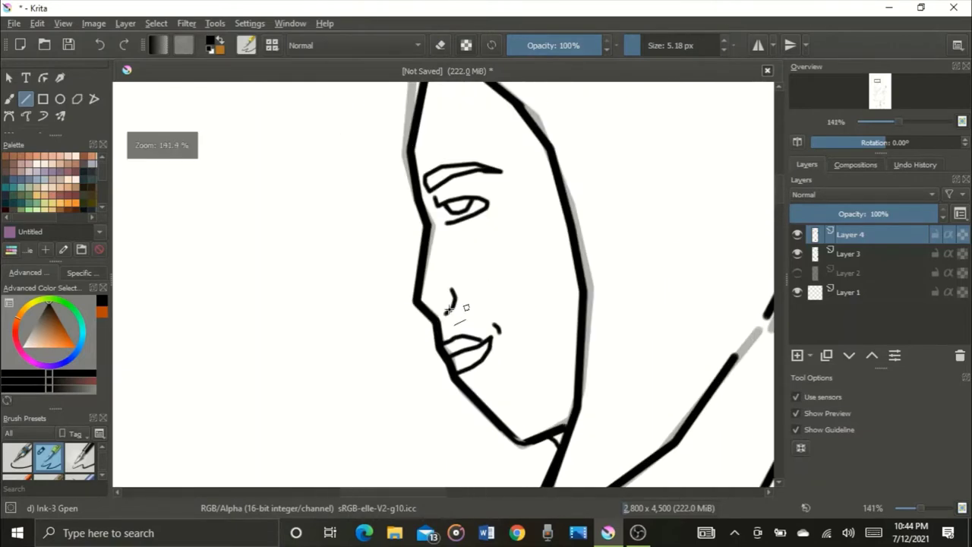
Ink the underside of the nose from the nostril to the nose tip.
{"action": "scroll", "coordinate": [479, 346], "scroll_direction": "up", "scroll_amount": 2}
{"action": "scroll", "coordinate": [463, 339], "scroll_direction": "down", "scroll_amount": 2}
{"action": "scroll", "coordinate": [441, 306], "scroll_direction": "up", "scroll_amount": 5}
{"action": "left_click_drag", "start_coordinate": [422, 326], "coordinate": [395, 311]}
{"action": "left_click_drag", "start_coordinate": [395, 311], "coordinate": [364, 306]}
{"action": "scroll", "coordinate": [453, 290], "scroll_direction": "down", "scroll_amount": 8}
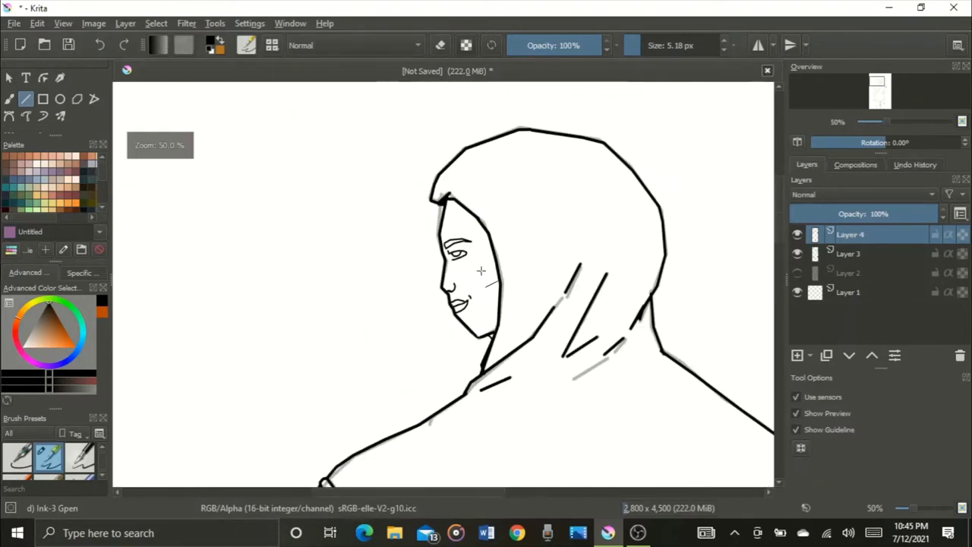
Ink slanted lines on both sides of the upper back and run a center line down towards the diagonal fold.
{"action": "scroll", "coordinate": [481, 271], "scroll_direction": "down", "scroll_amount": 4}
{"action": "scroll", "coordinate": [534, 208], "scroll_direction": "up", "scroll_amount": 3}
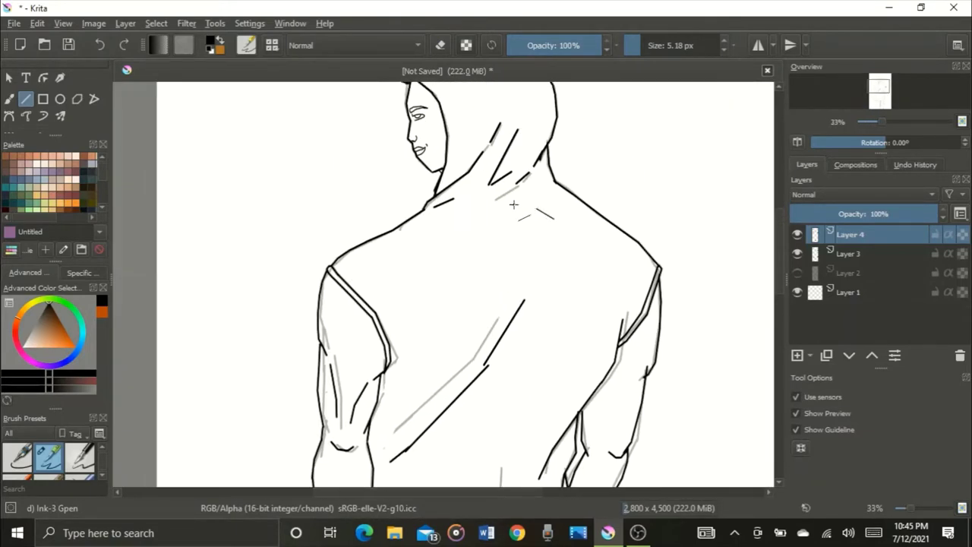
{"action": "left_click_drag", "start_coordinate": [514, 204], "coordinate": [465, 221]}
{"action": "scroll", "coordinate": [515, 215], "scroll_direction": "up", "scroll_amount": 2}
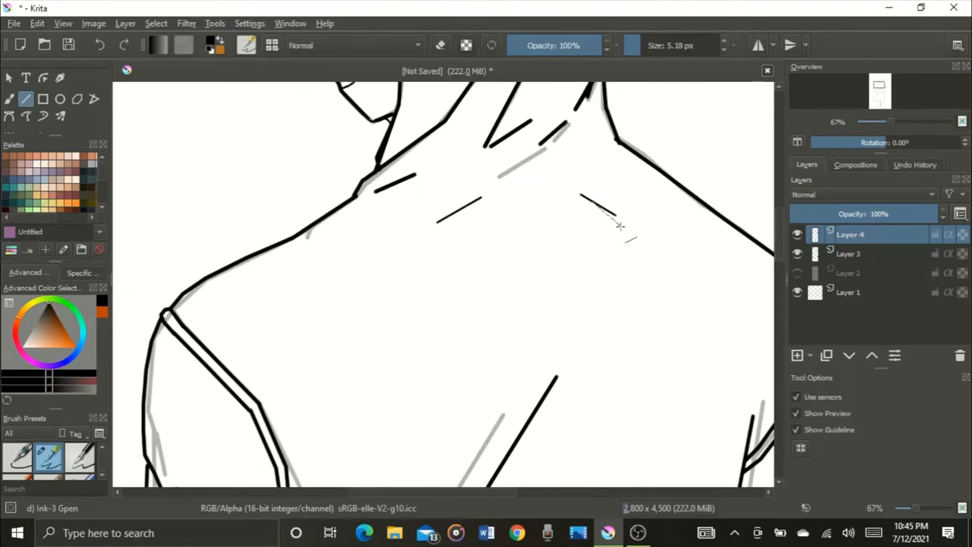
{"action": "left_click_drag", "start_coordinate": [519, 188], "coordinate": [538, 349]}
{"action": "scroll", "coordinate": [538, 350], "scroll_direction": "down", "scroll_amount": 3}
{"action": "scroll", "coordinate": [524, 251], "scroll_direction": "up", "scroll_amount": 2}
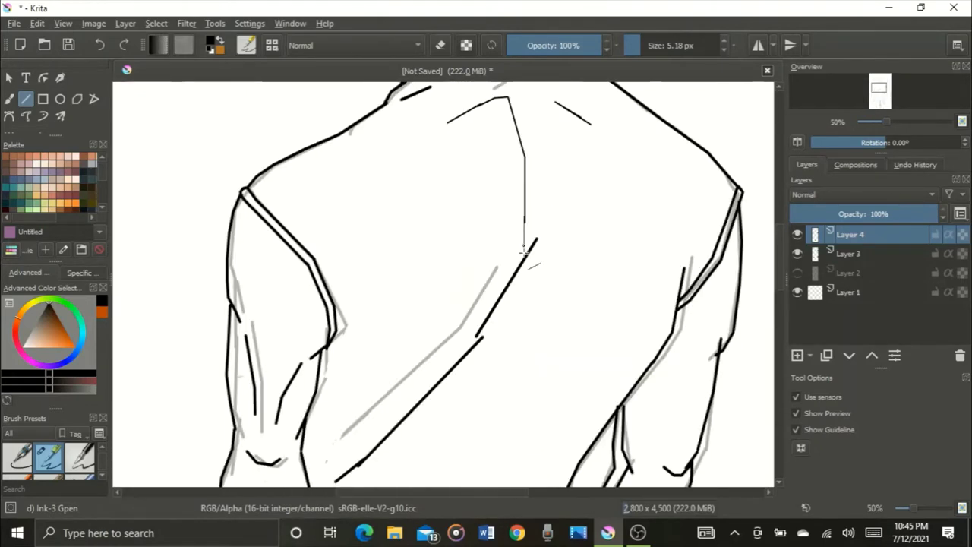
Ink the left stripe's outer edge down to the diagonal fold and add a thin line parallel to that fold.
{"action": "scroll", "coordinate": [482, 143], "scroll_direction": "up", "scroll_amount": 2}
{"action": "left_click_drag", "start_coordinate": [429, 121], "coordinate": [417, 179]}
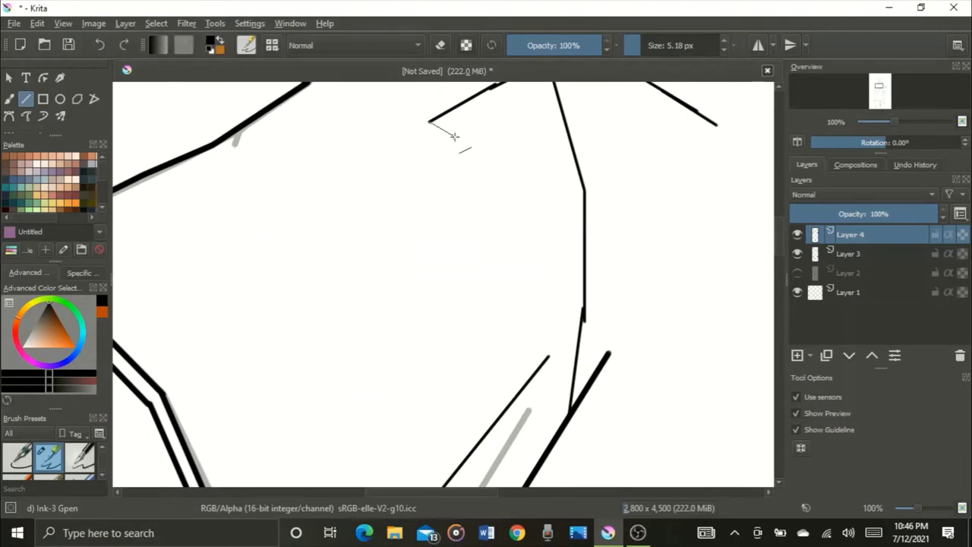
{"action": "scroll", "coordinate": [538, 353], "scroll_direction": "up", "scroll_amount": 1}
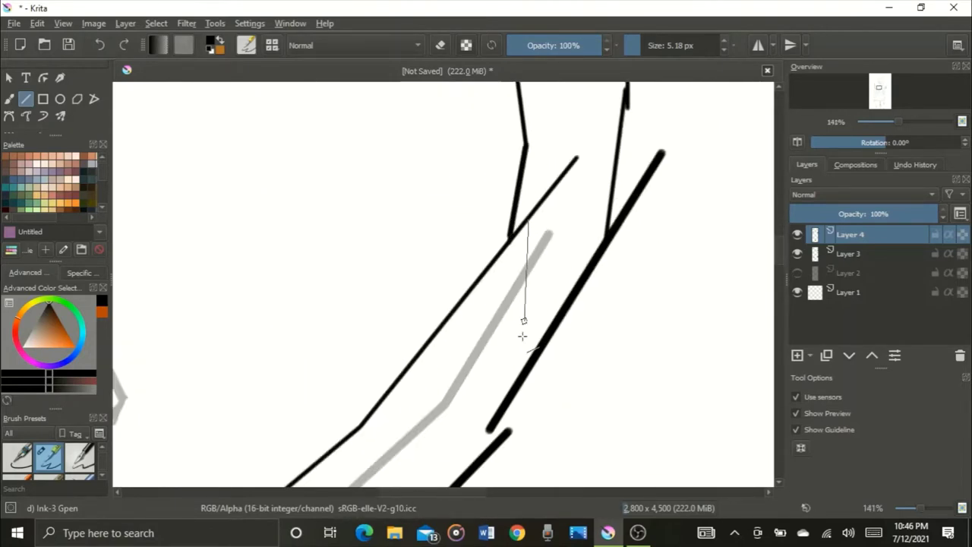
{"action": "scroll", "coordinate": [523, 335], "scroll_direction": "down", "scroll_amount": 3}
Ink the right stripe's inner edge down the upper back with a small notch at its end, undoing one stray line.
{"action": "scroll", "coordinate": [467, 348], "scroll_direction": "up", "scroll_amount": 2}
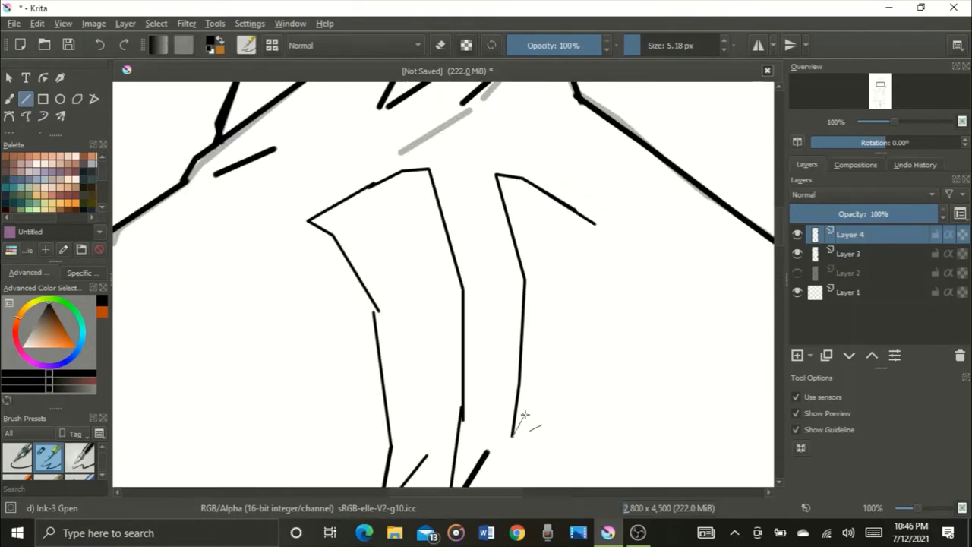
{"action": "left_click_drag", "start_coordinate": [525, 415], "coordinate": [525, 417]}
{"action": "scroll", "coordinate": [480, 221], "scroll_direction": "up", "scroll_amount": 1}
{"action": "left_click_drag", "start_coordinate": [521, 130], "coordinate": [532, 371]}
{"action": "key", "text": "ctrl+z"}
Continue the left stripe's two edges below the diagonal fold towards the lower back.
{"action": "scroll", "coordinate": [531, 371], "scroll_direction": "down", "scroll_amount": 3}
{"action": "left_click_drag", "start_coordinate": [501, 152], "coordinate": [494, 217]}
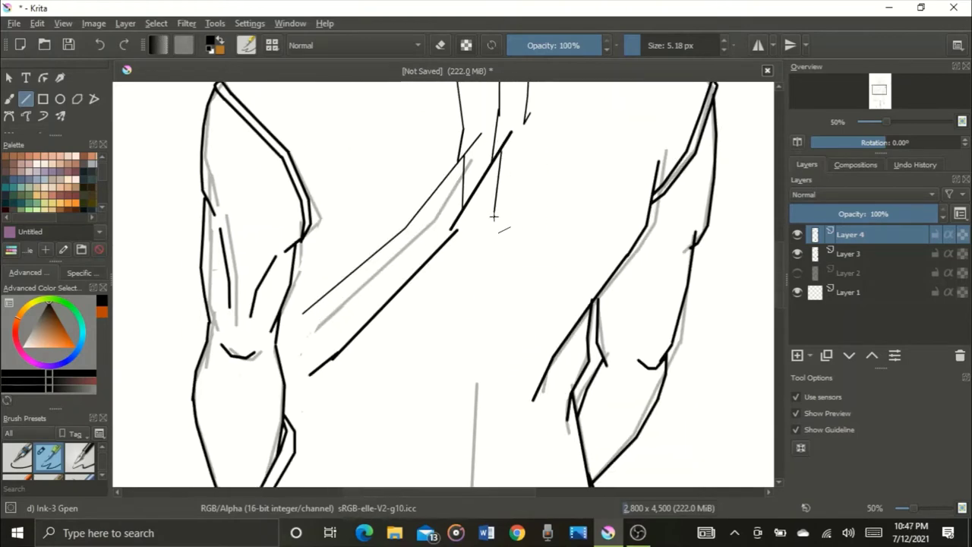
{"action": "scroll", "coordinate": [450, 238], "scroll_direction": "up", "scroll_amount": 2}
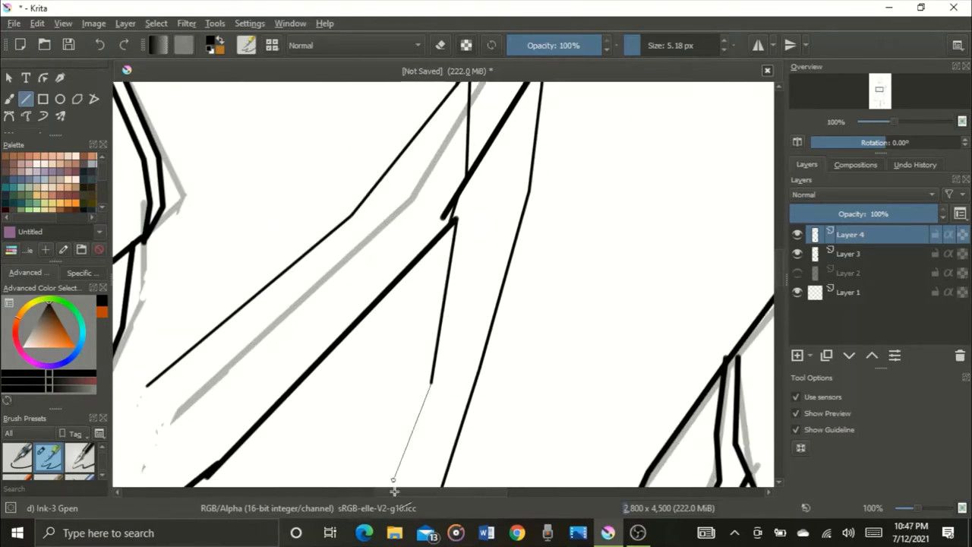
{"action": "scroll", "coordinate": [506, 319], "scroll_direction": "down", "scroll_amount": 3}
Ink the right stripe's notched outer edge and continue all four stripe lines down to the waist.
{"action": "scroll", "coordinate": [500, 162], "scroll_direction": "up", "scroll_amount": 2}
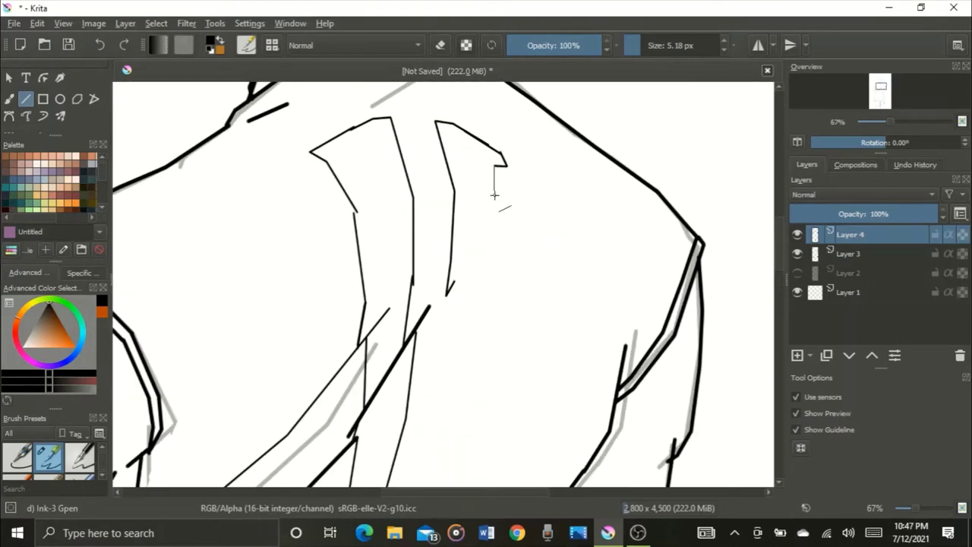
{"action": "left_click_drag", "start_coordinate": [473, 413], "coordinate": [499, 249]}
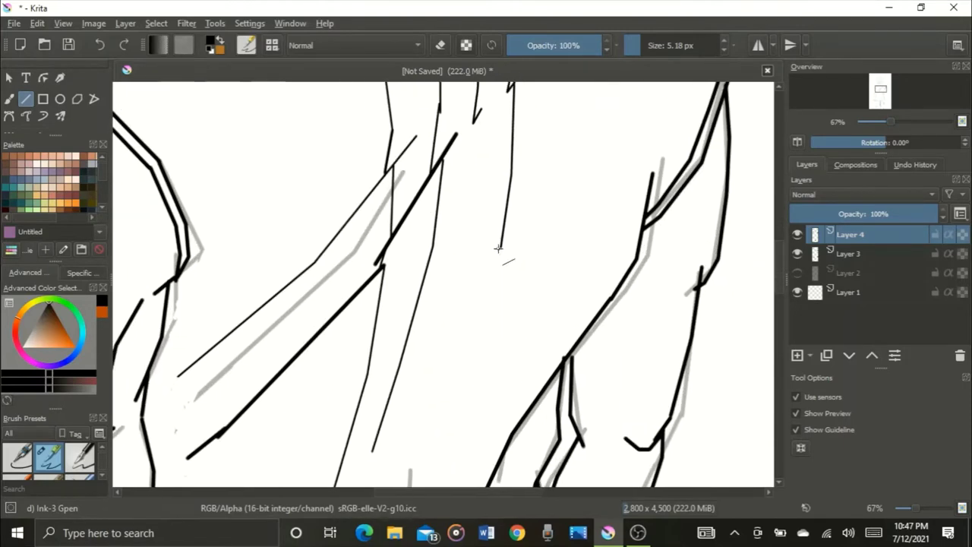
{"action": "left_click_drag", "start_coordinate": [437, 423], "coordinate": [519, 243]}
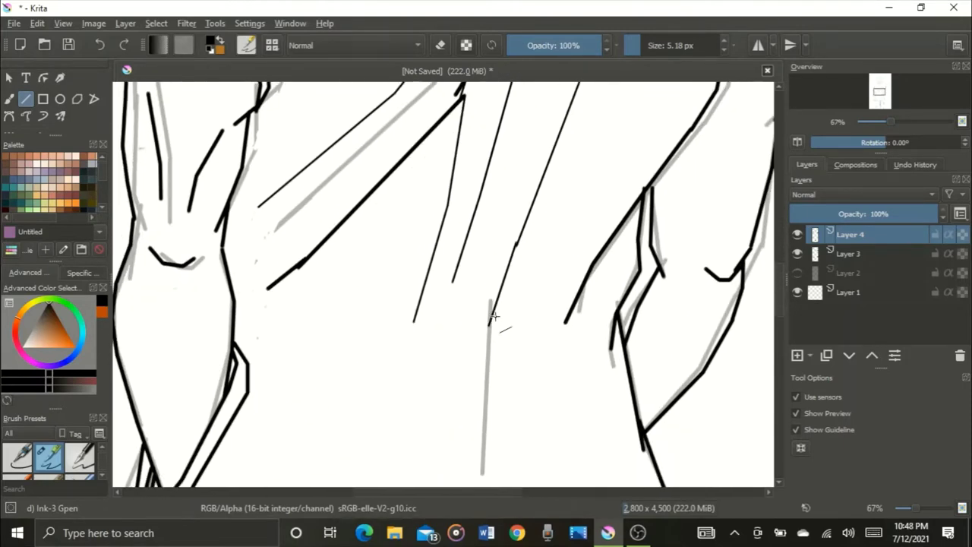
{"action": "scroll", "coordinate": [494, 317], "scroll_direction": "down", "scroll_amount": 3}
{"action": "scroll", "coordinate": [493, 304], "scroll_direction": "up", "scroll_amount": 4}
{"action": "scroll", "coordinate": [509, 243], "scroll_direction": "down", "scroll_amount": 2}
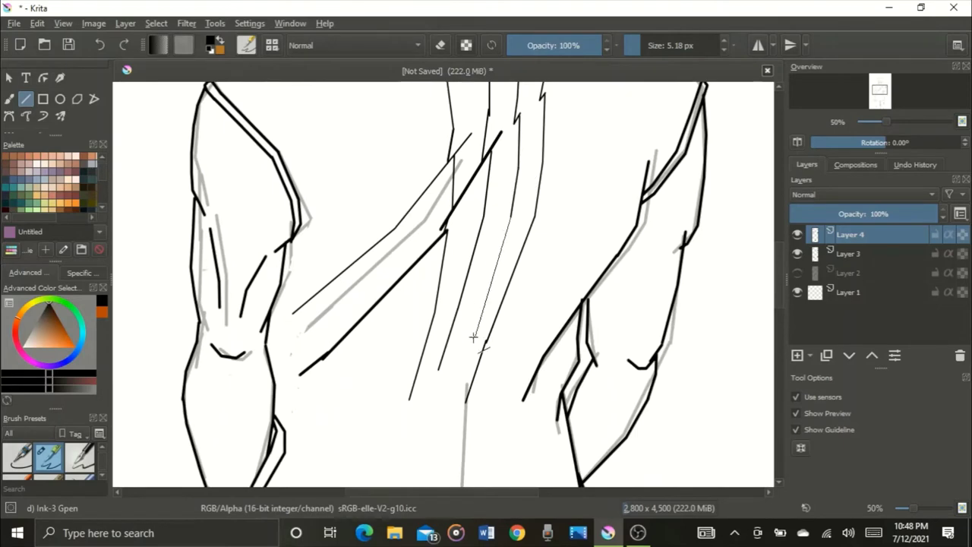
{"action": "scroll", "coordinate": [449, 400], "scroll_direction": "down", "scroll_amount": 2}
{"action": "scroll", "coordinate": [441, 342], "scroll_direction": "up", "scroll_amount": 4}
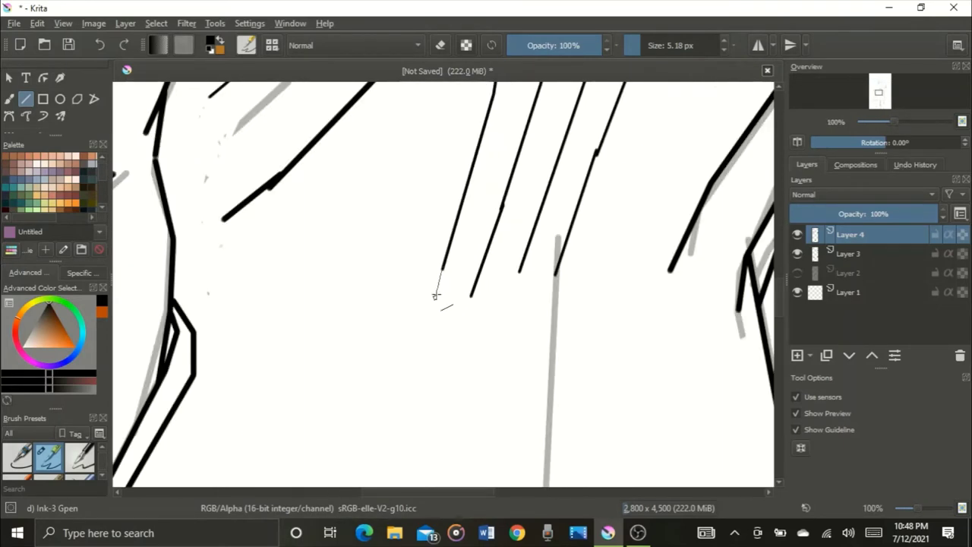
{"action": "scroll", "coordinate": [523, 277], "scroll_direction": "down", "scroll_amount": 3}
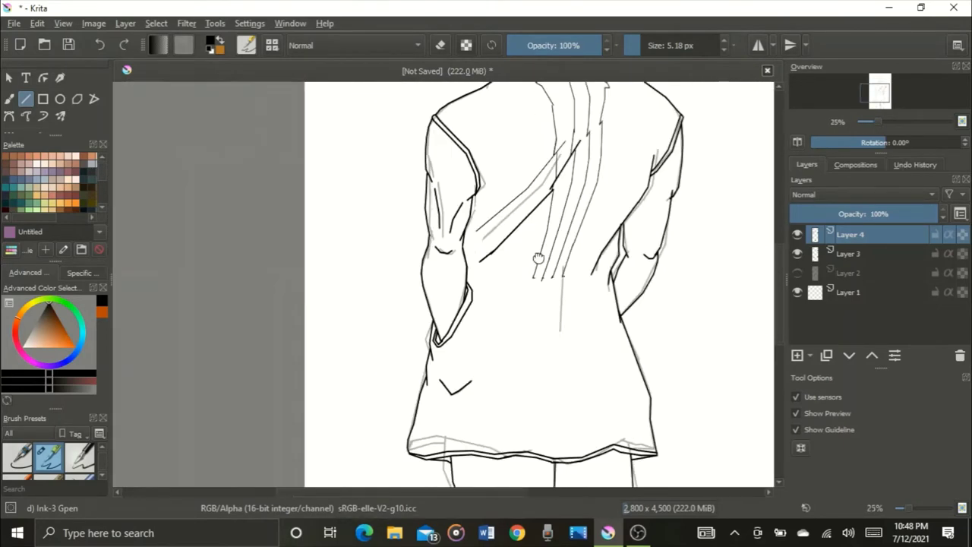
Add small notches to the four stripe lines at the waist and ink their next segments downwards.
{"action": "scroll", "coordinate": [503, 244], "scroll_direction": "up", "scroll_amount": 2}
{"action": "scroll", "coordinate": [471, 228], "scroll_direction": "up", "scroll_amount": 1}
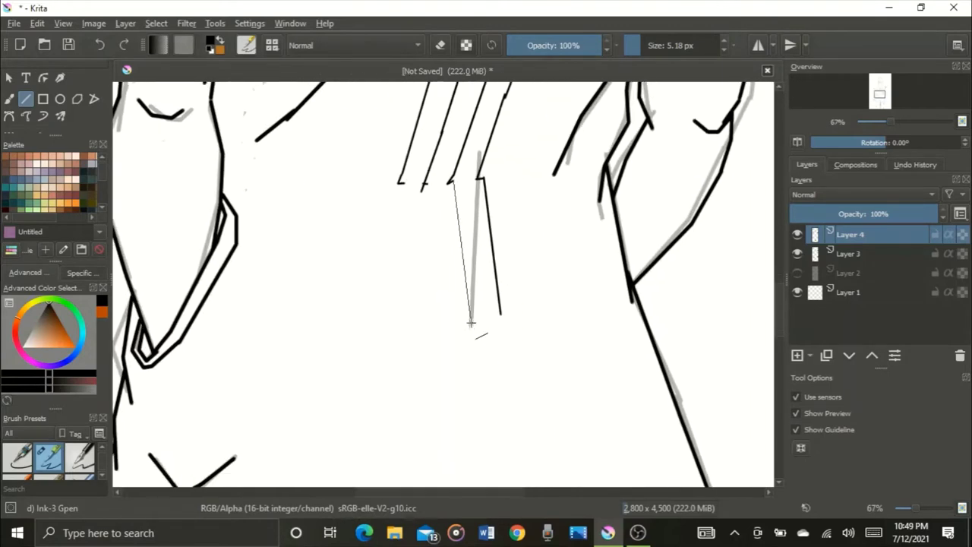
{"action": "scroll", "coordinate": [471, 323], "scroll_direction": "down", "scroll_amount": 2}
{"action": "scroll", "coordinate": [418, 280], "scroll_direction": "up", "scroll_amount": 1}
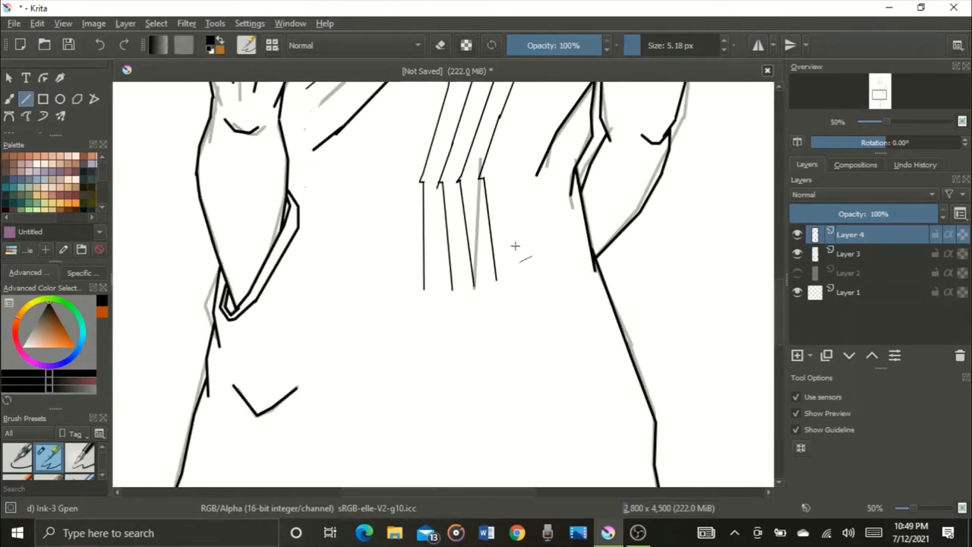
{"action": "scroll", "coordinate": [453, 220], "scroll_direction": "up", "scroll_amount": 1}
{"action": "scroll", "coordinate": [469, 303], "scroll_direction": "down", "scroll_amount": 3}
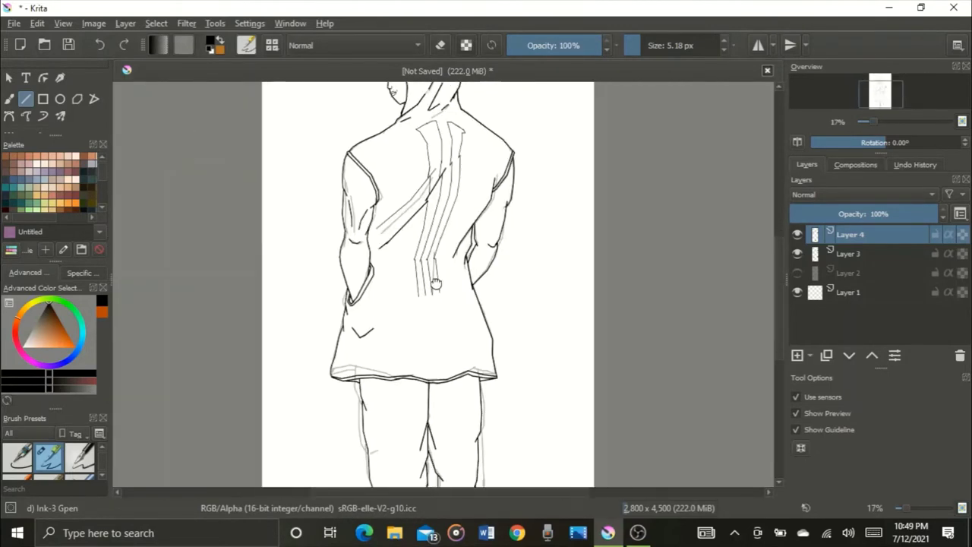
Extend the right stripe's two lines diagonally across the lower tunic and end them with short hooks.
{"action": "scroll", "coordinate": [525, 380], "scroll_direction": "up", "scroll_amount": 3}
{"action": "left_click_drag", "start_coordinate": [414, 169], "coordinate": [479, 353]}
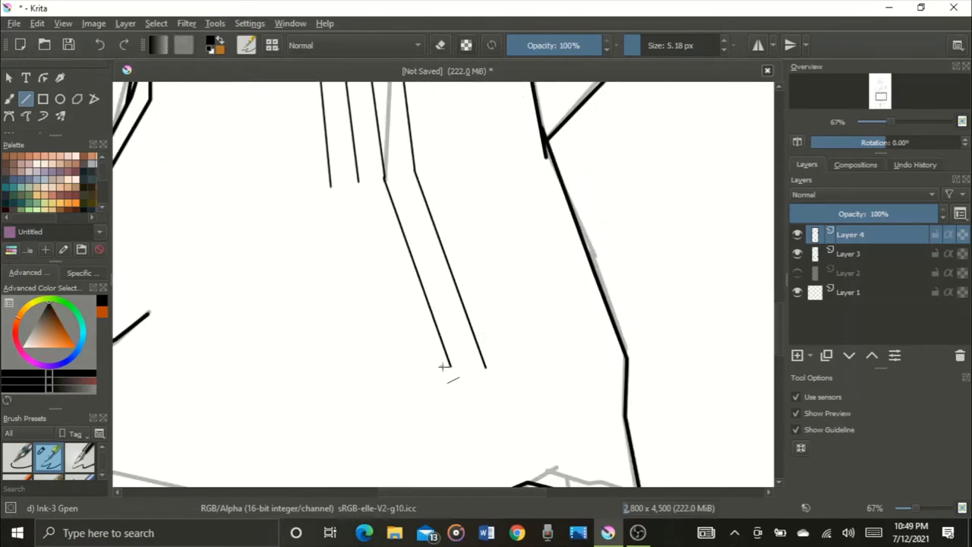
{"action": "scroll", "coordinate": [434, 401], "scroll_direction": "up", "scroll_amount": 2}
{"action": "scroll", "coordinate": [462, 337], "scroll_direction": "down", "scroll_amount": 4}
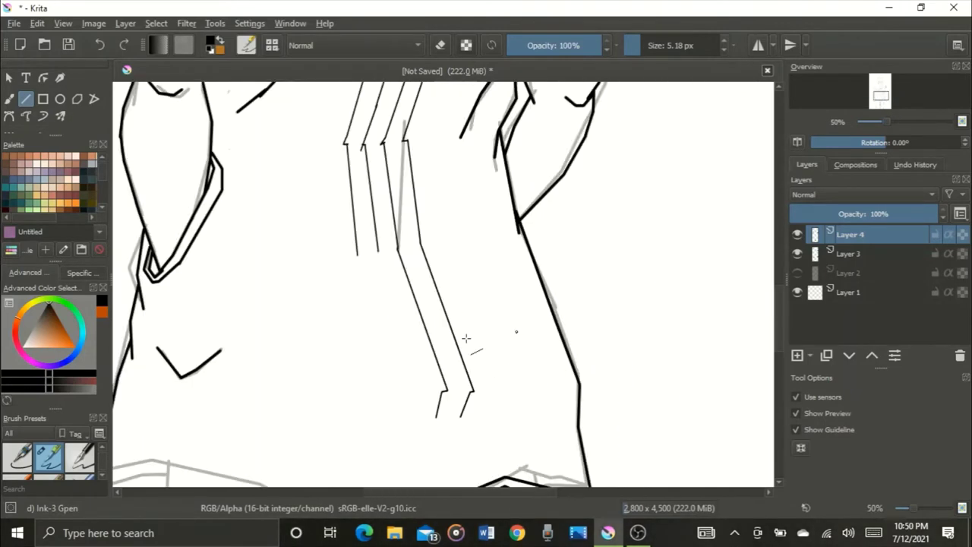
{"action": "scroll", "coordinate": [382, 252], "scroll_direction": "up", "scroll_amount": 3}
{"action": "scroll", "coordinate": [382, 252], "scroll_direction": "down", "scroll_amount": 3}
Extend the left stripe's two lines diagonally down the tunic and end them with matching short hooks.
{"action": "scroll", "coordinate": [489, 330], "scroll_direction": "up", "scroll_amount": 2}
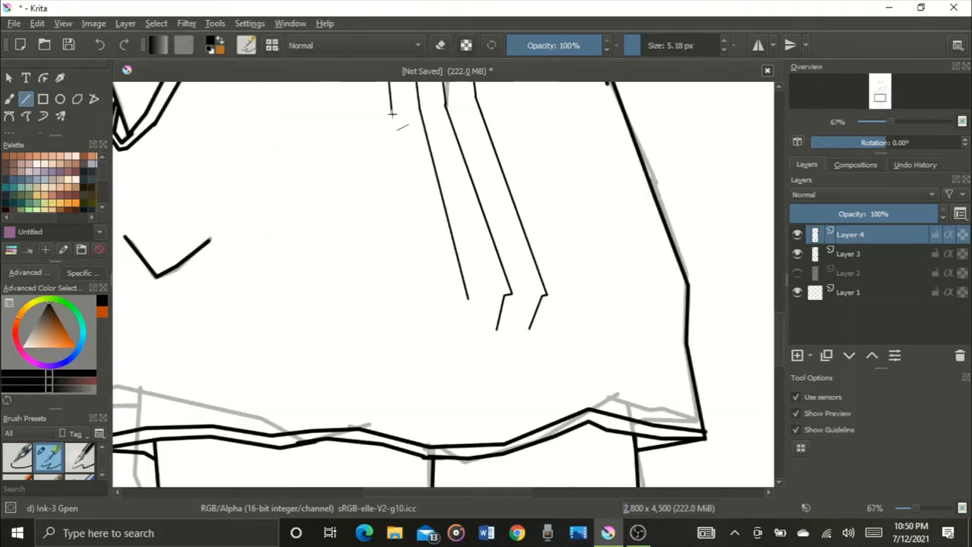
{"action": "scroll", "coordinate": [438, 300], "scroll_direction": "up", "scroll_amount": 1}
{"action": "mouse_move", "coordinate": [438, 300]}
{"action": "left_mouse_down"}
{"action": "mouse_move", "coordinate": [424, 301]}
{"action": "mouse_move", "coordinate": [466, 344]}
{"action": "left_mouse_up"}
{"action": "left_click_drag", "start_coordinate": [424, 301], "coordinate": [424, 344]}
{"action": "scroll", "coordinate": [458, 310], "scroll_direction": "down", "scroll_amount": 3}
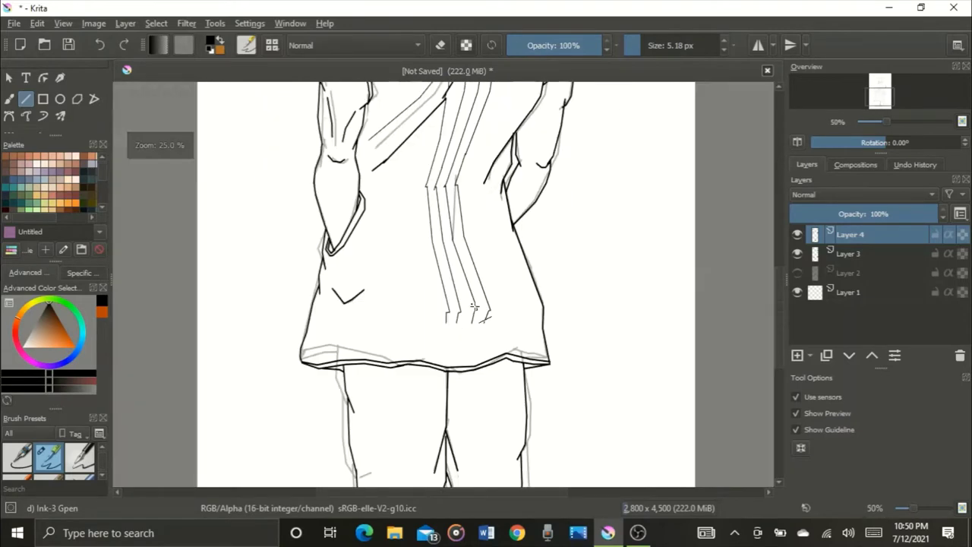
Continue the three rightmost stripe lines from their hooked ends down to the tunic's hem.
{"action": "scroll", "coordinate": [473, 331], "scroll_direction": "up", "scroll_amount": 3}
{"action": "left_click_drag", "start_coordinate": [558, 306], "coordinate": [460, 302]}
{"action": "mouse_move", "coordinate": [452, 297]}
{"action": "left_mouse_down"}
{"action": "mouse_move", "coordinate": [461, 296]}
{"action": "mouse_move", "coordinate": [473, 440]}
{"action": "left_mouse_up"}
{"action": "scroll", "coordinate": [400, 296], "scroll_direction": "up", "scroll_amount": 1}
{"action": "scroll", "coordinate": [405, 298], "scroll_direction": "down", "scroll_amount": 2}
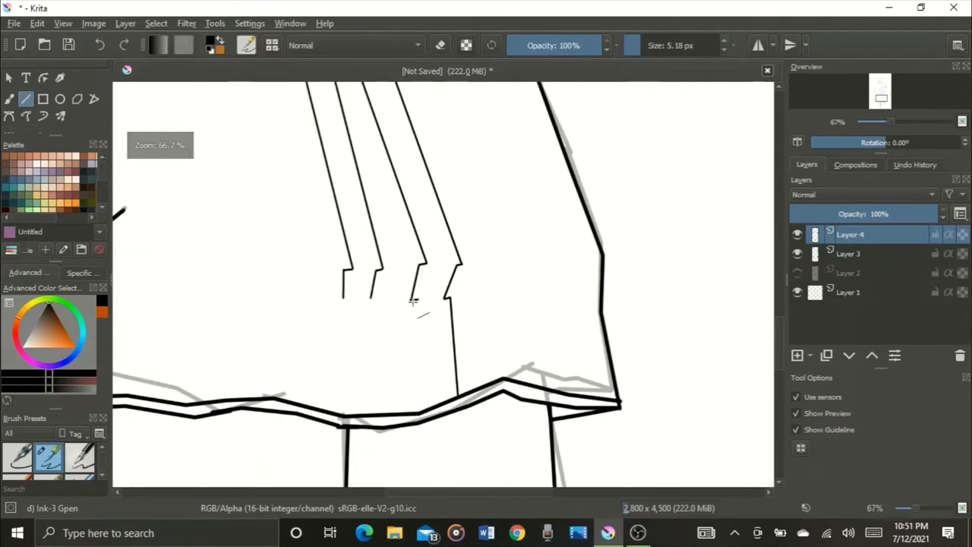
{"action": "mouse_move", "coordinate": [411, 299]}
{"action": "left_mouse_down"}
{"action": "mouse_move", "coordinate": [437, 427]}
{"action": "mouse_move", "coordinate": [409, 471]}
{"action": "left_mouse_up"}
{"action": "scroll", "coordinate": [384, 296], "scroll_direction": "up", "scroll_amount": 1}
{"action": "scroll", "coordinate": [423, 378], "scroll_direction": "down", "scroll_amount": 5}
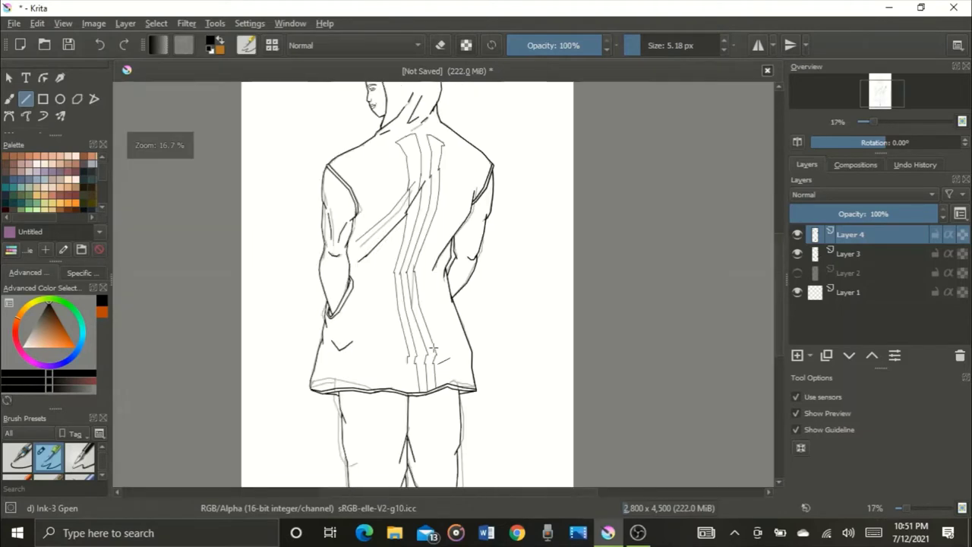
Notch the leftmost stripe line and ink its last segment down to the hem.
{"action": "scroll", "coordinate": [406, 374], "scroll_direction": "up", "scroll_amount": 6}
{"action": "left_click_drag", "start_coordinate": [417, 295], "coordinate": [429, 295]}
{"action": "left_click_drag", "start_coordinate": [429, 296], "coordinate": [429, 181]}
{"action": "left_click_drag", "start_coordinate": [427, 180], "coordinate": [439, 428]}
{"action": "scroll", "coordinate": [487, 371], "scroll_direction": "down", "scroll_amount": 6}
Ink the outer edge of a side stripe beside the left armhole and its upper edge towards the center stripes.
{"action": "scroll", "coordinate": [471, 161], "scroll_direction": "up", "scroll_amount": 3}
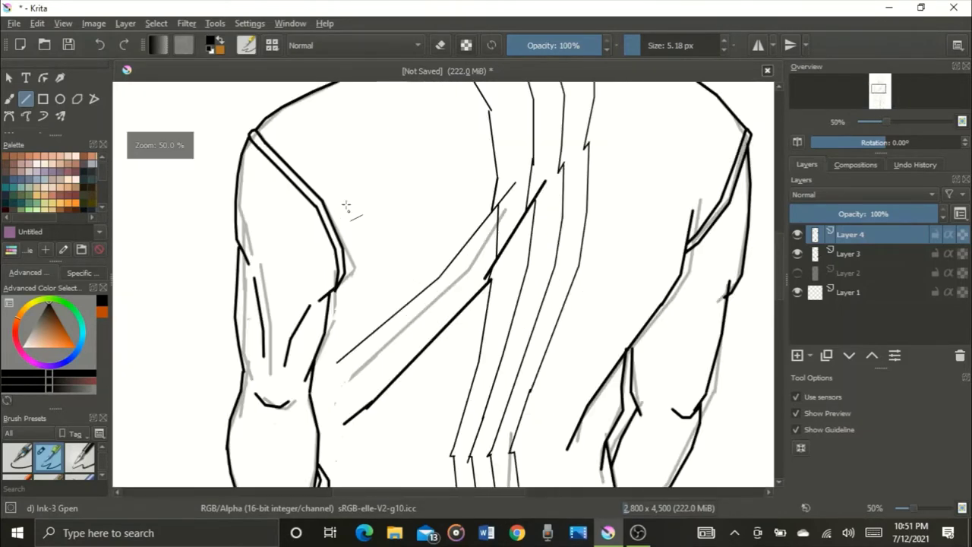
{"action": "left_click_drag", "start_coordinate": [346, 205], "coordinate": [338, 209]}
{"action": "left_click_drag", "start_coordinate": [336, 198], "coordinate": [354, 237]}
{"action": "scroll", "coordinate": [334, 197], "scroll_direction": "up", "scroll_amount": 1}
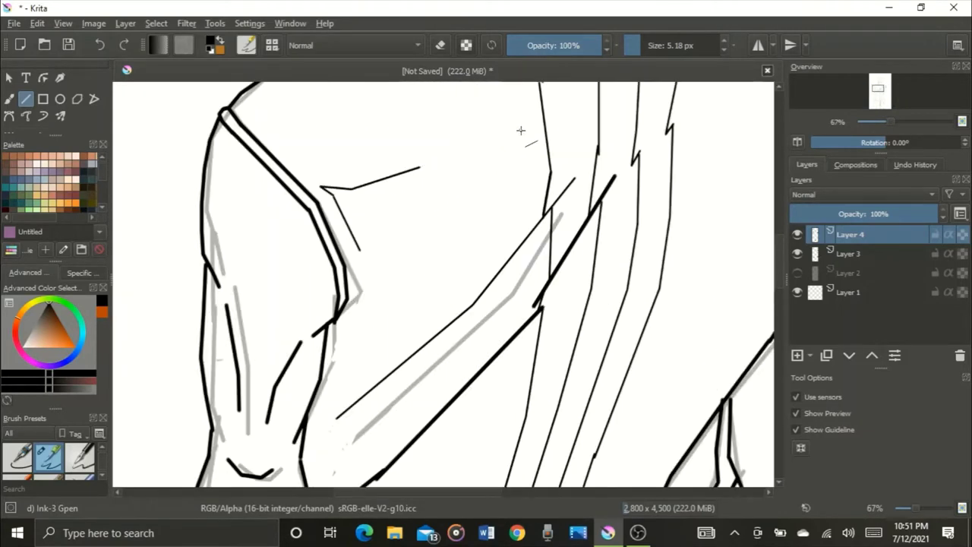
{"action": "scroll", "coordinate": [521, 130], "scroll_direction": "down", "scroll_amount": 4}
Ink the left side stripe's pointed inner notch and lower edge, closing the shape beside the center stripes.
{"action": "scroll", "coordinate": [364, 303], "scroll_direction": "up", "scroll_amount": 5}
{"action": "left_click_drag", "start_coordinate": [508, 242], "coordinate": [516, 234]}
{"action": "left_click_drag", "start_coordinate": [516, 234], "coordinate": [373, 316]}
{"action": "left_click_drag", "start_coordinate": [374, 317], "coordinate": [374, 333]}
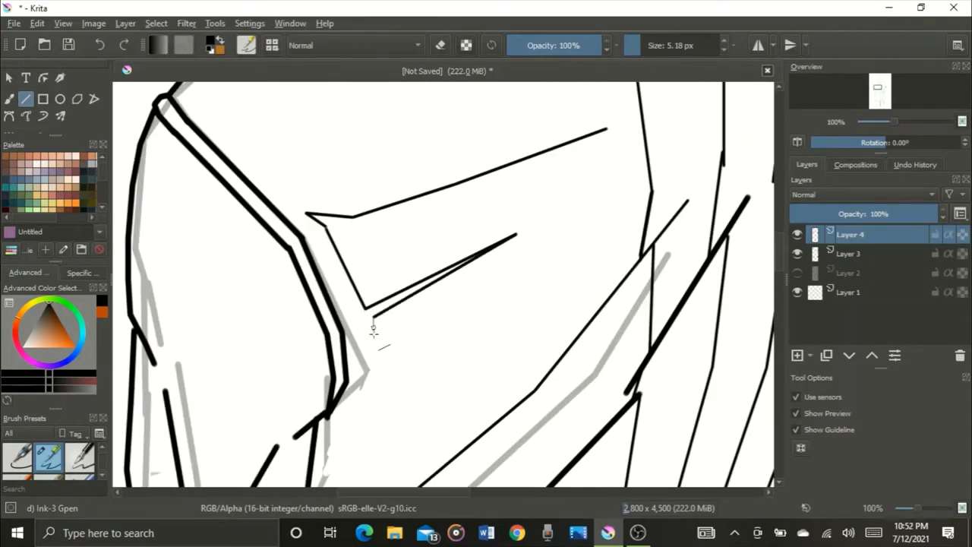
{"action": "left_click_drag", "start_coordinate": [555, 258], "coordinate": [640, 191]}
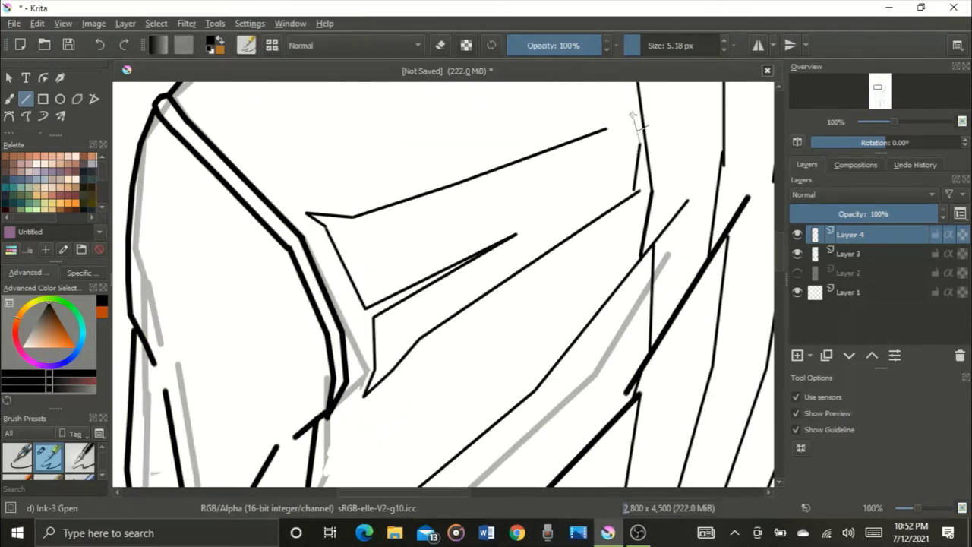
{"action": "scroll", "coordinate": [633, 116], "scroll_direction": "down", "scroll_amount": 3}
{"action": "scroll", "coordinate": [474, 243], "scroll_direction": "up", "scroll_amount": 3}
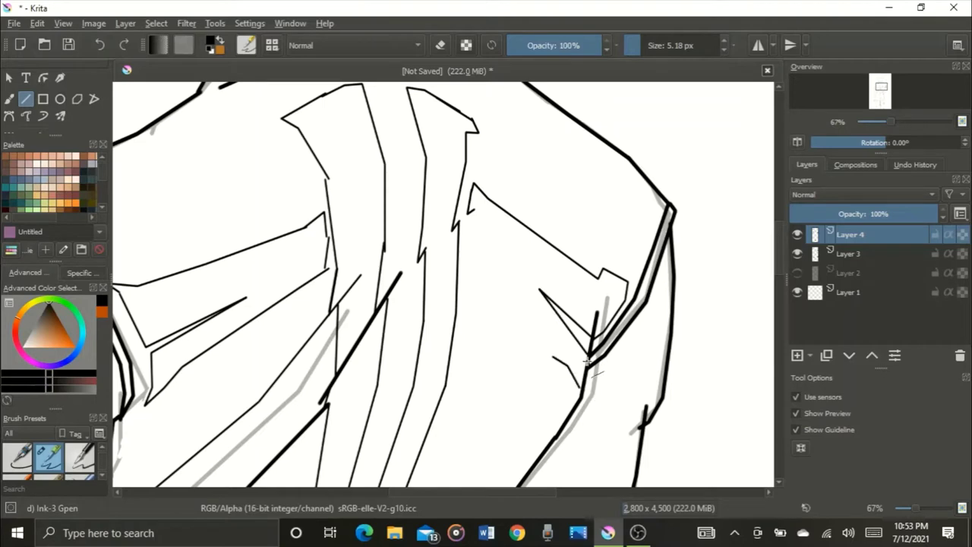
Ink angular crease lines around the knees and inner legs of the trousers.
{"action": "scroll", "coordinate": [471, 213], "scroll_direction": "down", "scroll_amount": 3}
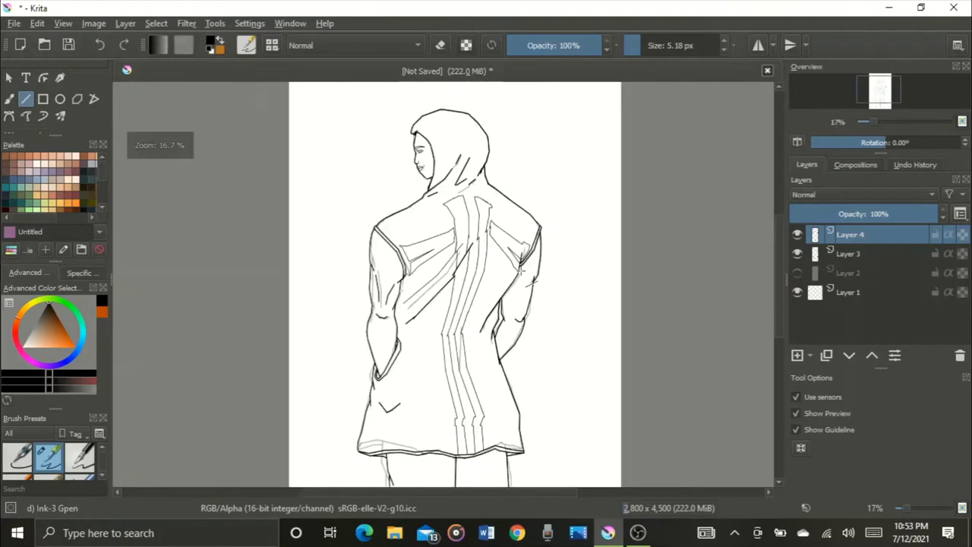
{"action": "scroll", "coordinate": [341, 384], "scroll_direction": "up", "scroll_amount": 4}
{"action": "scroll", "coordinate": [414, 370], "scroll_direction": "down", "scroll_amount": 2}
{"action": "scroll", "coordinate": [414, 370], "scroll_direction": "up", "scroll_amount": 2}
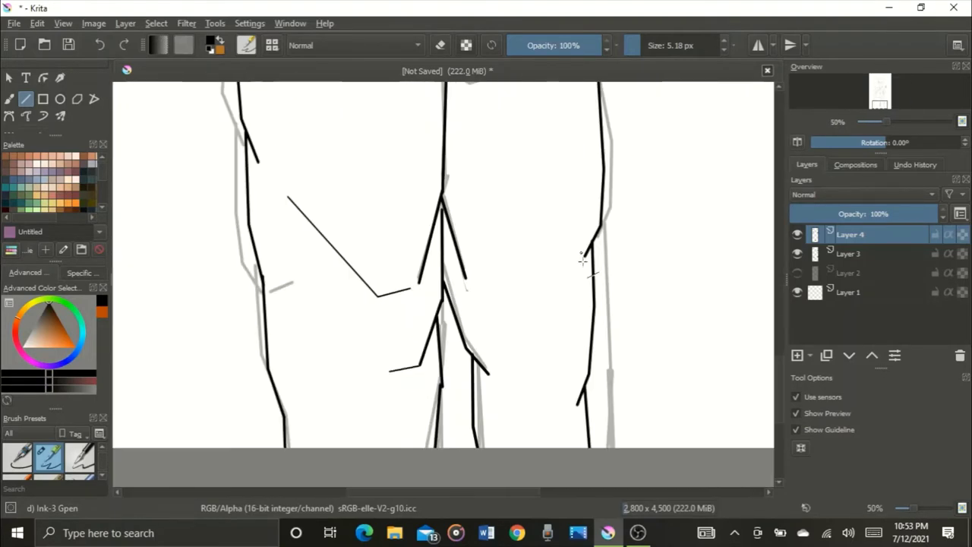
{"action": "scroll", "coordinate": [533, 386], "scroll_direction": "down", "scroll_amount": 2}
{"action": "scroll", "coordinate": [564, 318], "scroll_direction": "up", "scroll_amount": 3}
{"action": "scroll", "coordinate": [498, 319], "scroll_direction": "down", "scroll_amount": 4}
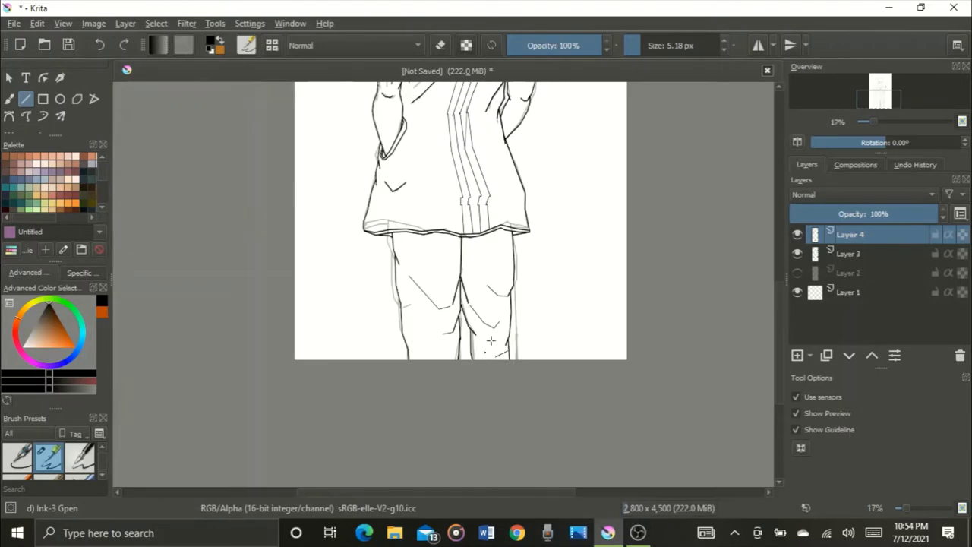
Ink a thin inner line along the hood's face opening, from its upper edge down to the jaw.
{"action": "left_click_drag", "start_coordinate": [494, 319], "coordinate": [520, 483]}
{"action": "scroll", "coordinate": [478, 217], "scroll_direction": "up", "scroll_amount": 4}
{"action": "scroll", "coordinate": [478, 217], "scroll_direction": "up", "scroll_amount": 1}
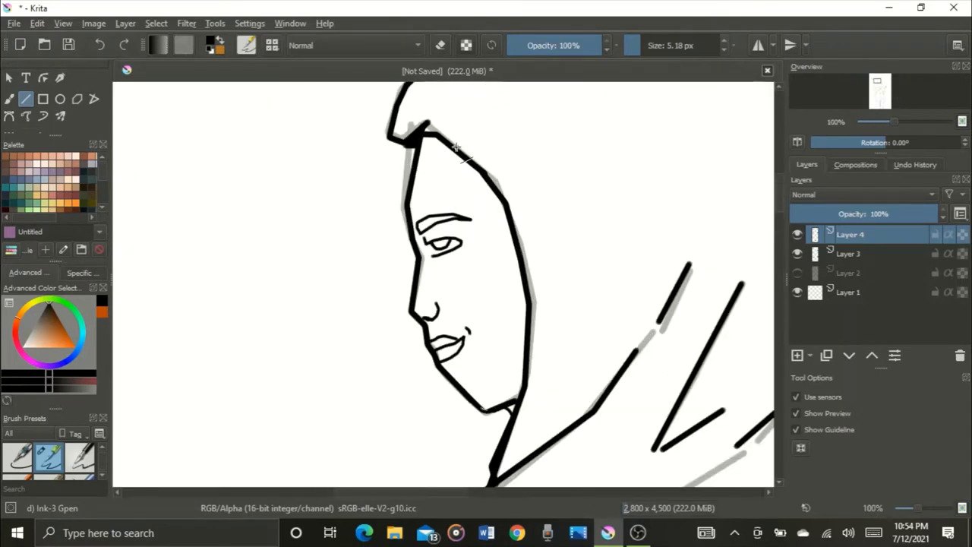
{"action": "scroll", "coordinate": [531, 364], "scroll_direction": "down", "scroll_amount": 1}
{"action": "scroll", "coordinate": [538, 282], "scroll_direction": "up", "scroll_amount": 1}
{"action": "scroll", "coordinate": [448, 323], "scroll_direction": "up", "scroll_amount": 1}
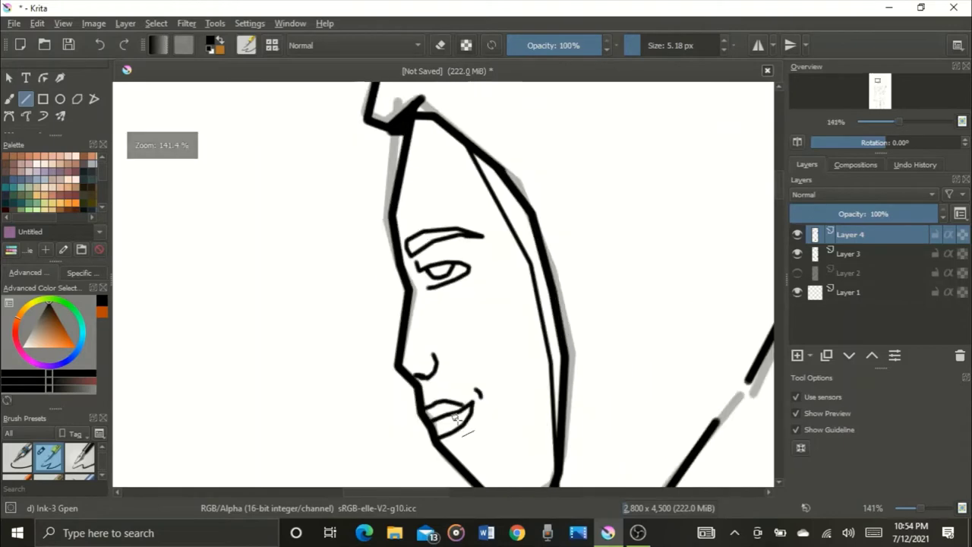
Erase the lips, the nostril, the eyebrow's tail and part of the eye from the face.
{"action": "left_click_drag", "start_coordinate": [467, 429], "coordinate": [445, 316]}
{"action": "key", "text": "b"}
{"action": "key", "text": "e"}
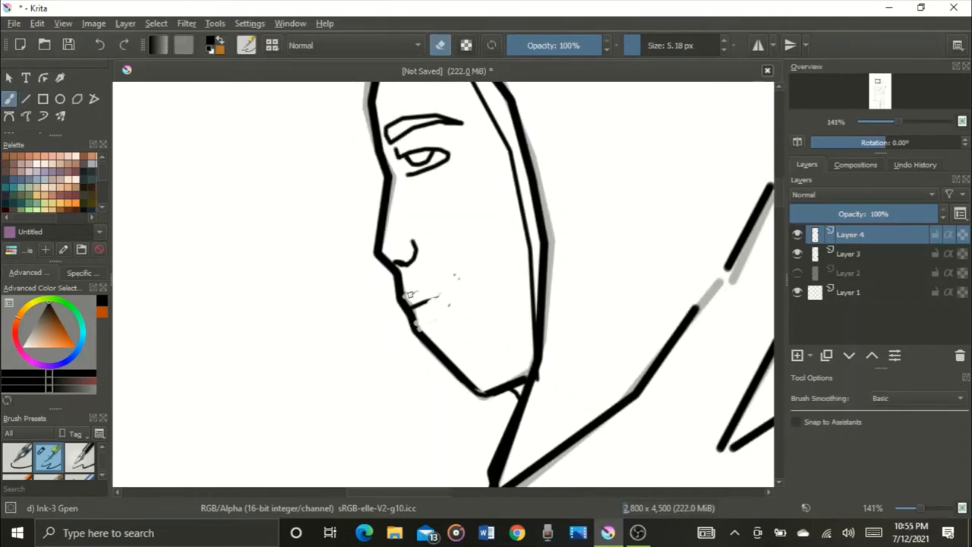
{"action": "mouse_move", "coordinate": [414, 241]}
{"action": "left_mouse_down"}
{"action": "mouse_move", "coordinate": [413, 260]}
{"action": "mouse_move", "coordinate": [398, 264]}
{"action": "mouse_move", "coordinate": [419, 324]}
{"action": "left_mouse_up"}
{"action": "left_click_drag", "start_coordinate": [441, 196], "coordinate": [459, 200]}
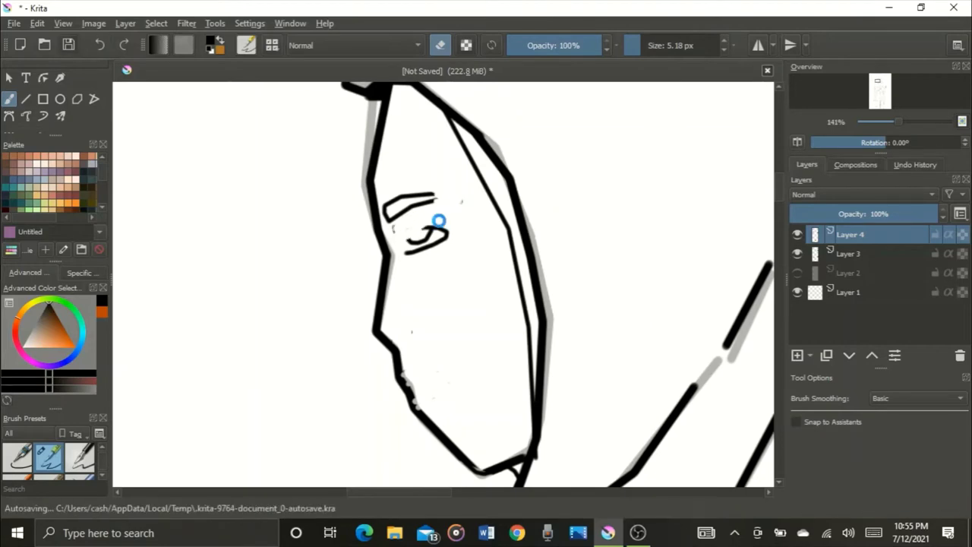
Save the drawing as a Krita document named Soldier.
{"action": "key", "text": "ctrl+s"}
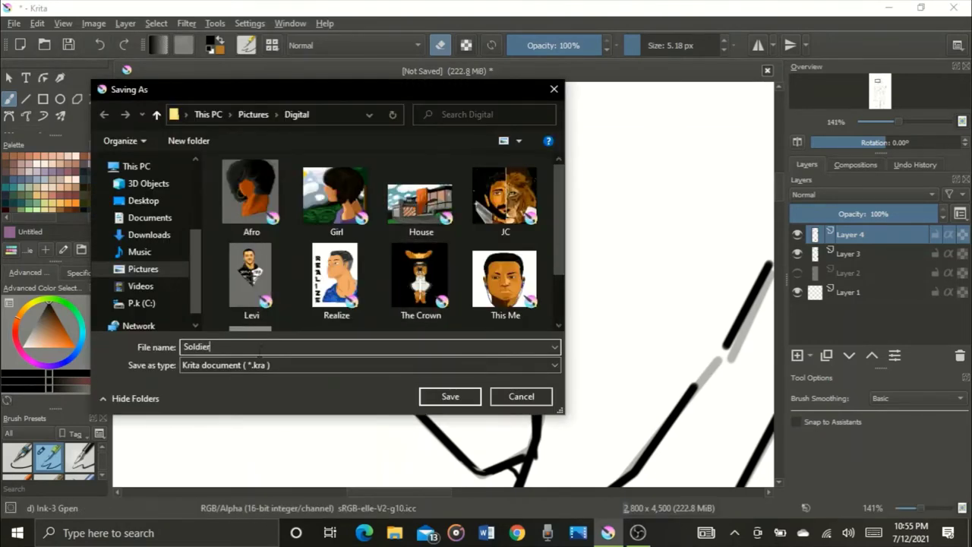
{"action": "key", "text": "Return"}
Erase the remaining eye strokes, the stray marks and the eyebrow's lower edge.
{"action": "scroll", "coordinate": [402, 245], "scroll_direction": "up", "scroll_amount": 2}
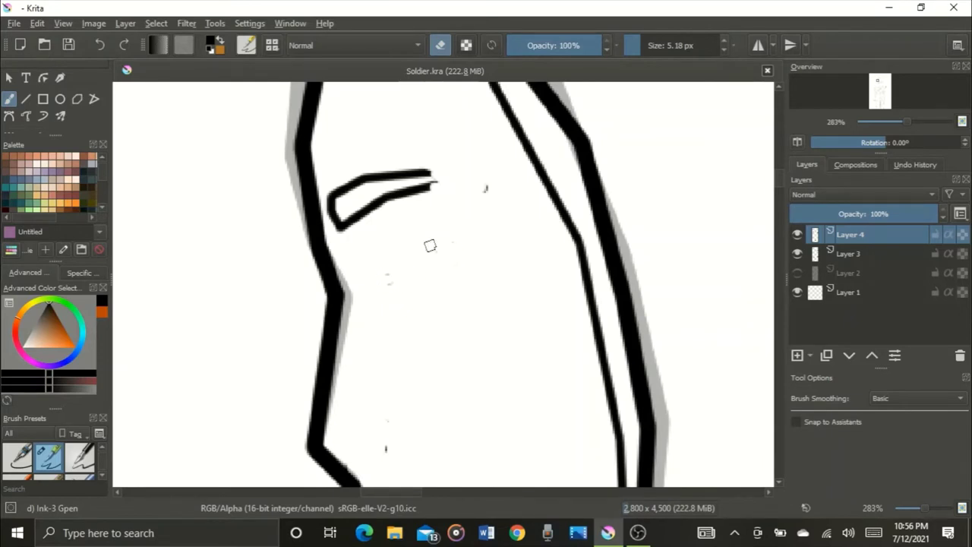
{"action": "left_click_drag", "start_coordinate": [482, 196], "coordinate": [489, 185]}
{"action": "scroll", "coordinate": [490, 203], "scroll_direction": "down", "scroll_amount": 4}
{"action": "scroll", "coordinate": [484, 209], "scroll_direction": "up", "scroll_amount": 2}
Redraw the eyebrow with straight lines as a closed shape tapering to a point at its outer end.
{"action": "left_click", "coordinate": [26, 99]}
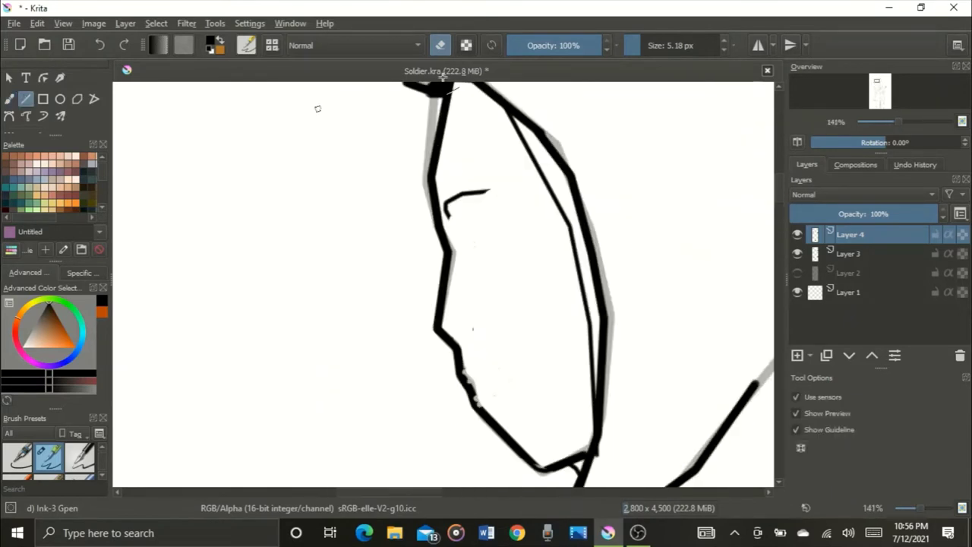
{"action": "left_click", "coordinate": [441, 45]}
{"action": "scroll", "coordinate": [478, 209], "scroll_direction": "up", "scroll_amount": 3}
{"action": "left_click_drag", "start_coordinate": [398, 236], "coordinate": [414, 247]}
{"action": "left_click_drag", "start_coordinate": [414, 247], "coordinate": [468, 222]}
{"action": "left_click_drag", "start_coordinate": [584, 214], "coordinate": [699, 232]}
{"action": "left_click_drag", "start_coordinate": [699, 233], "coordinate": [569, 175]}
{"action": "left_click_drag", "start_coordinate": [569, 175], "coordinate": [500, 159]}
{"action": "scroll", "coordinate": [500, 160], "scroll_direction": "down", "scroll_amount": 3}
Ink the eye's inner corner, upper lid and lower lid below the eyebrow.
{"action": "scroll", "coordinate": [517, 233], "scroll_direction": "up", "scroll_amount": 2}
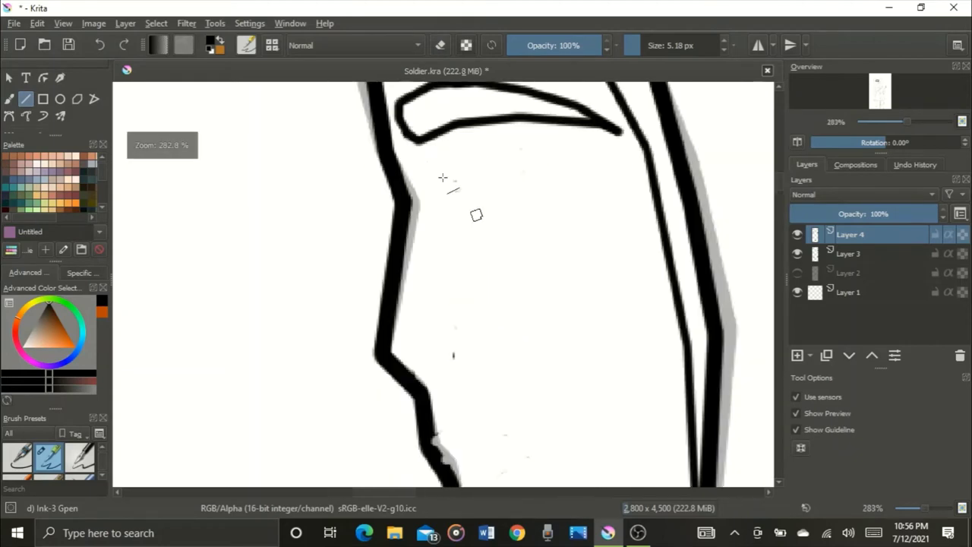
{"action": "mouse_move", "coordinate": [427, 163]}
{"action": "left_mouse_down"}
{"action": "mouse_move", "coordinate": [431, 178]}
{"action": "mouse_move", "coordinate": [538, 180]}
{"action": "left_mouse_up"}
{"action": "scroll", "coordinate": [610, 192], "scroll_direction": "down", "scroll_amount": 3}
{"action": "scroll", "coordinate": [612, 197], "scroll_direction": "up", "scroll_amount": 2}
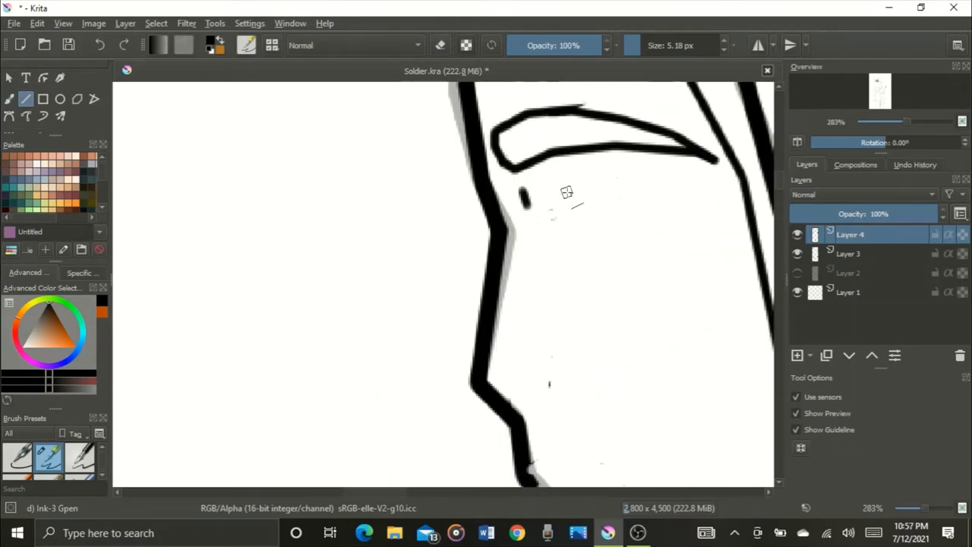
{"action": "scroll", "coordinate": [610, 215], "scroll_direction": "down", "scroll_amount": 5}
{"action": "scroll", "coordinate": [612, 213], "scroll_direction": "up", "scroll_amount": 6}
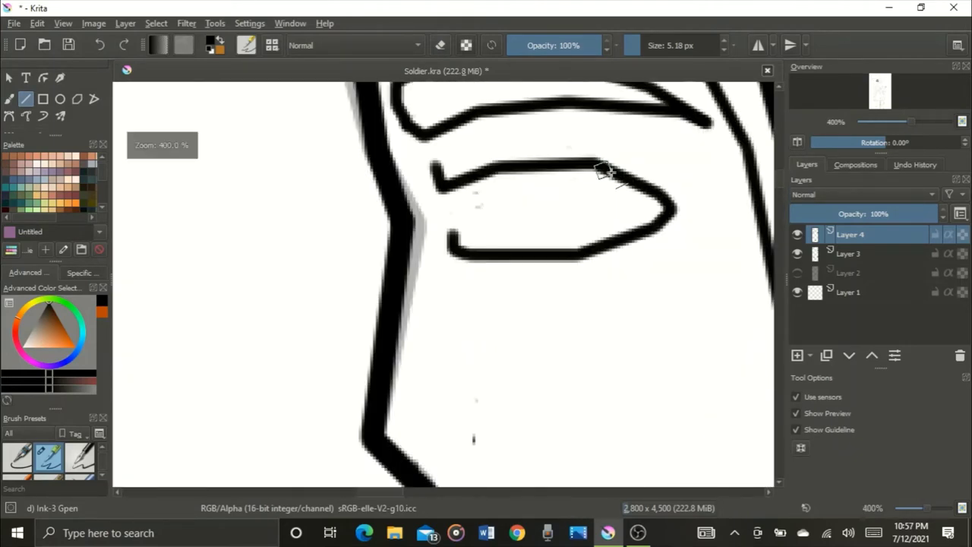
Undo the eye's outer corner and lower lid, redraw them in a blunter shape and add the iris.
{"action": "key", "text": "ctrl+z"}
{"action": "key", "text": "ctrl+z"}
{"action": "key", "text": "ctrl+z"}
{"action": "key", "text": "ctrl+z"}
{"action": "key", "text": "ctrl+z"}
{"action": "key", "text": "ctrl+z"}
{"action": "left_click_drag", "start_coordinate": [585, 241], "coordinate": [586, 239]}
{"action": "left_click_drag", "start_coordinate": [587, 240], "coordinate": [504, 246]}
{"action": "left_click_drag", "start_coordinate": [504, 246], "coordinate": [461, 242]}
{"action": "left_click_drag", "start_coordinate": [461, 241], "coordinate": [456, 221]}
{"action": "left_click_drag", "start_coordinate": [488, 187], "coordinate": [461, 240]}
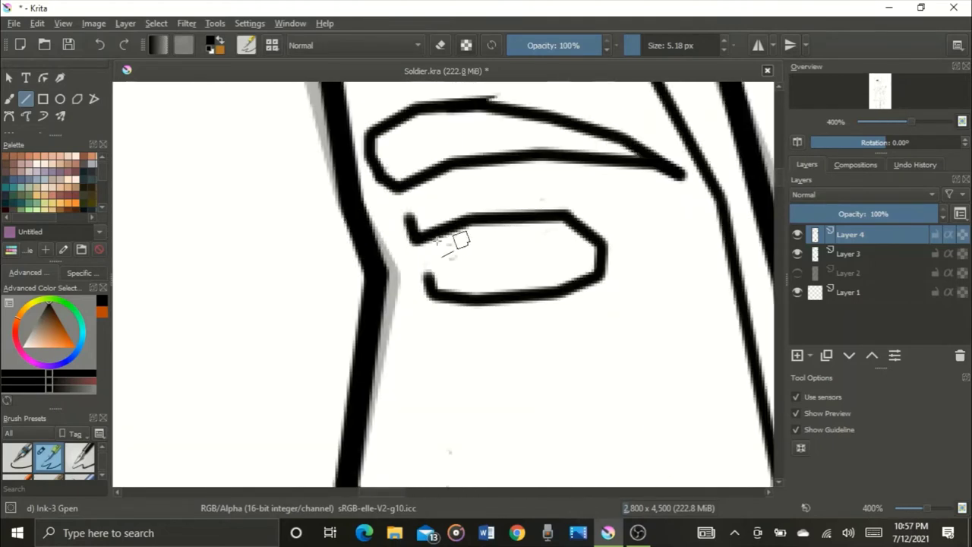
{"action": "scroll", "coordinate": [520, 232], "scroll_direction": "down", "scroll_amount": 4}
Try to ink the mouth line, the upper lip and the lower lip from the profile line.
{"action": "scroll", "coordinate": [484, 309], "scroll_direction": "up", "scroll_amount": 3}
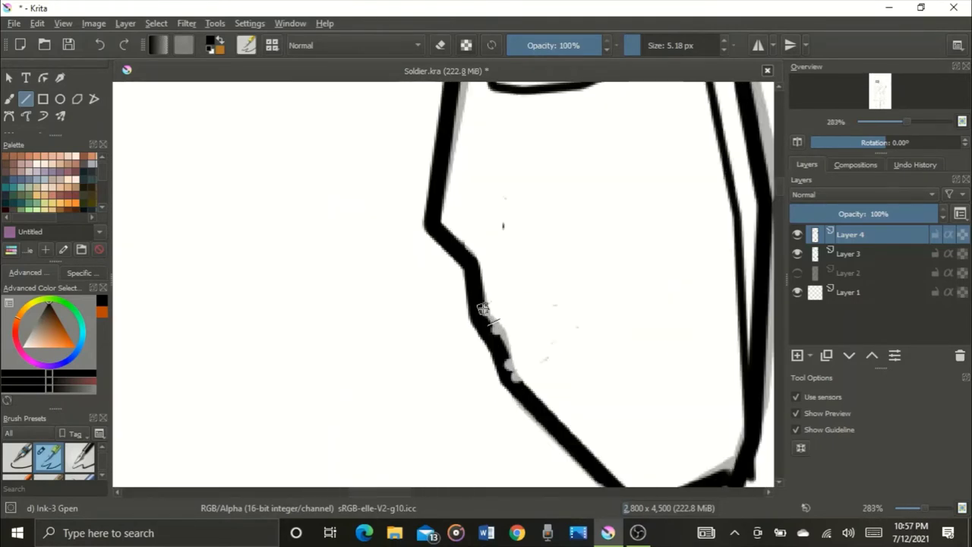
{"action": "left_click_drag", "start_coordinate": [623, 263], "coordinate": [578, 267]}
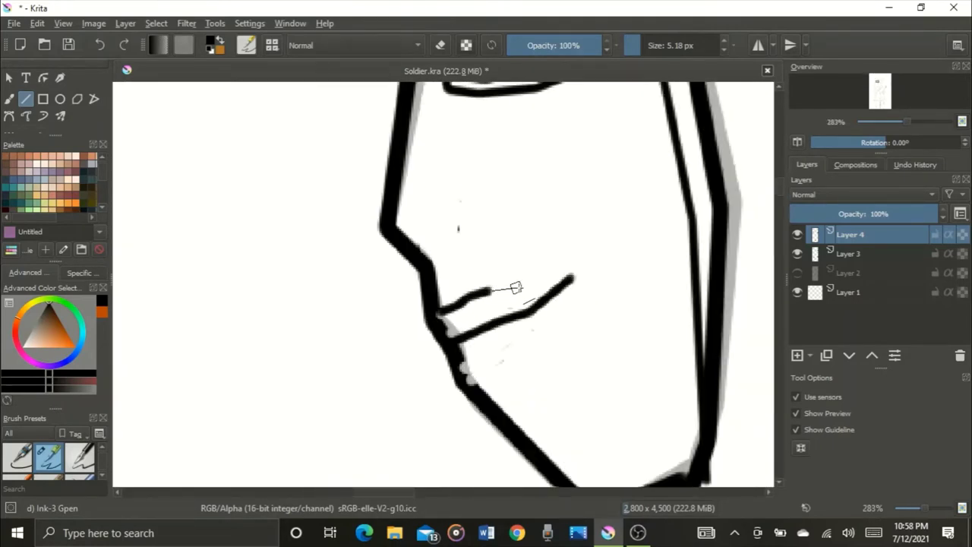
{"action": "scroll", "coordinate": [590, 259], "scroll_direction": "down", "scroll_amount": 2}
{"action": "scroll", "coordinate": [515, 315], "scroll_direction": "up", "scroll_amount": 2}
{"action": "left_click_drag", "start_coordinate": [489, 314], "coordinate": [531, 316]}
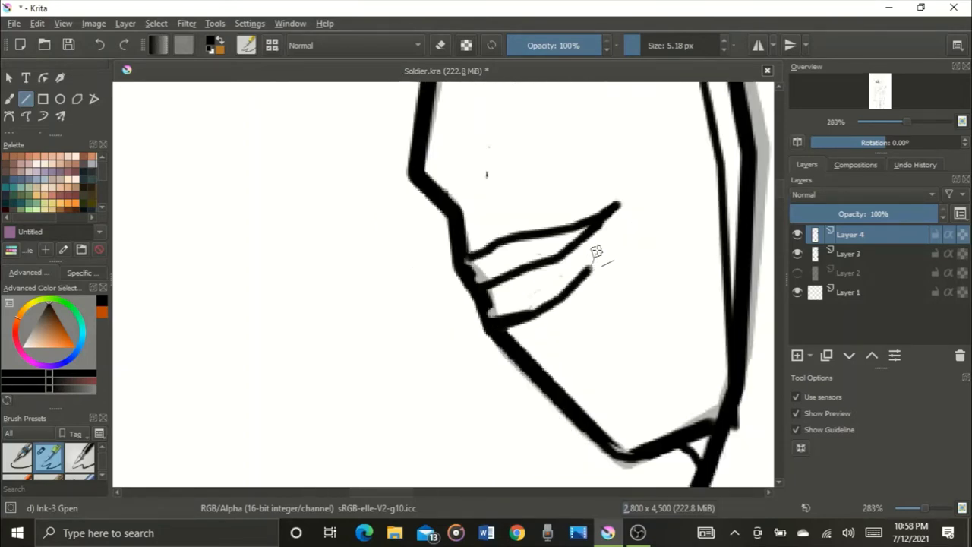
{"action": "left_click_drag", "start_coordinate": [597, 251], "coordinate": [619, 221]}
{"action": "scroll", "coordinate": [619, 220], "scroll_direction": "down", "scroll_amount": 6}
{"action": "scroll", "coordinate": [622, 205], "scroll_direction": "up", "scroll_amount": 4}
Undo the lip strokes back to the first short segment of the mouth line.
{"action": "key", "text": "ctrl+z"}
{"action": "key", "text": "ctrl+z"}
{"action": "key", "text": "ctrl+z"}
{"action": "scroll", "coordinate": [586, 268], "scroll_direction": "up", "scroll_amount": 1}
{"action": "key", "text": "ctrl+z"}
{"action": "key", "text": "ctrl+z"}
{"action": "key", "text": "ctrl+z"}
{"action": "key", "text": "ctrl+z"}
{"action": "key", "text": "ctrl+z"}
{"action": "key", "text": "ctrl+z"}
{"action": "scroll", "coordinate": [516, 267], "scroll_direction": "up", "scroll_amount": 1}
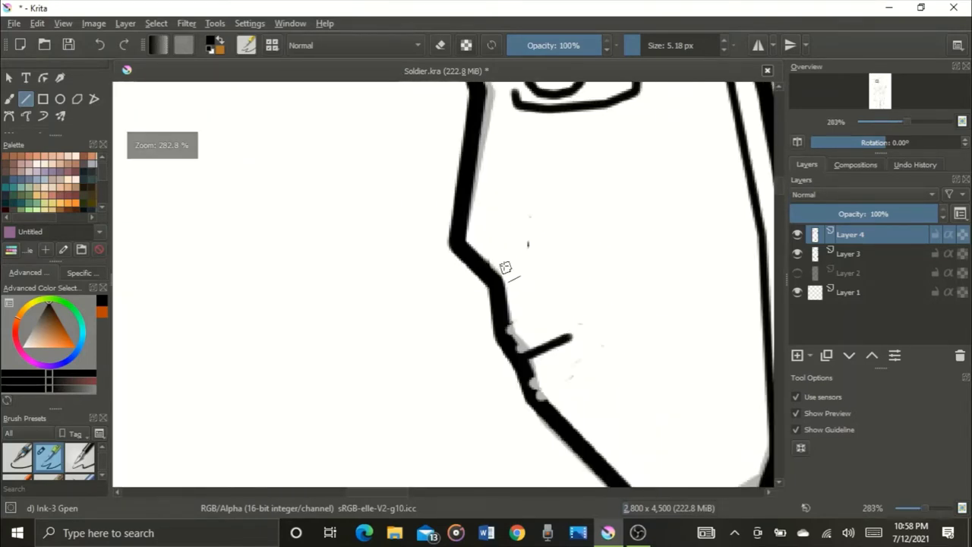
Ink the curved nostril beside the tip of the nose and lengthen the mouth line.
{"action": "left_click_drag", "start_coordinate": [503, 264], "coordinate": [575, 213]}
{"action": "scroll", "coordinate": [575, 213], "scroll_direction": "down", "scroll_amount": 2}
{"action": "scroll", "coordinate": [543, 234], "scroll_direction": "up", "scroll_amount": 2}
{"action": "scroll", "coordinate": [482, 264], "scroll_direction": "down", "scroll_amount": 1}
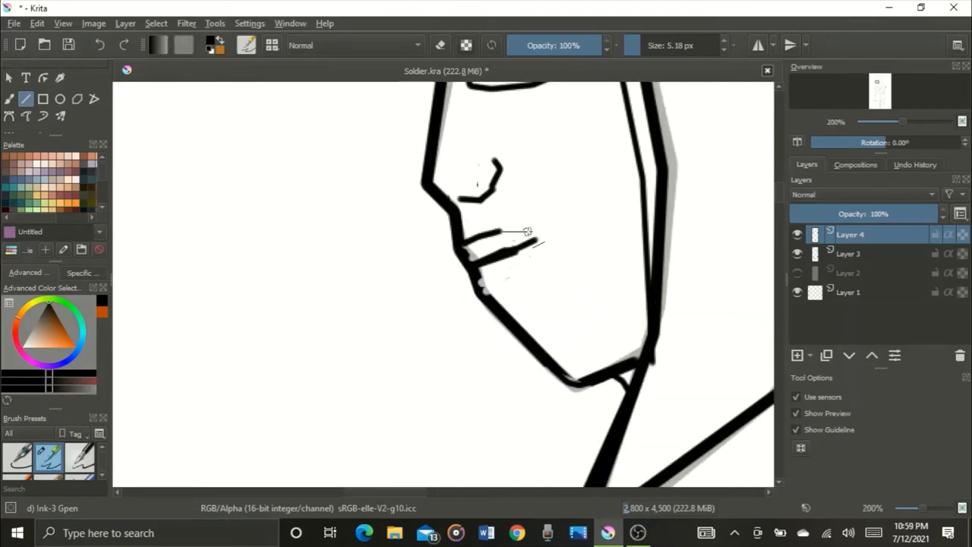
Complete the upper lip's edge and ink the short curve of the lower lip.
{"action": "left_click_drag", "start_coordinate": [527, 231], "coordinate": [555, 230]}
{"action": "scroll", "coordinate": [554, 230], "scroll_direction": "down", "scroll_amount": 2}
{"action": "scroll", "coordinate": [461, 287], "scroll_direction": "up", "scroll_amount": 2}
{"action": "scroll", "coordinate": [552, 240], "scroll_direction": "down", "scroll_amount": 2}
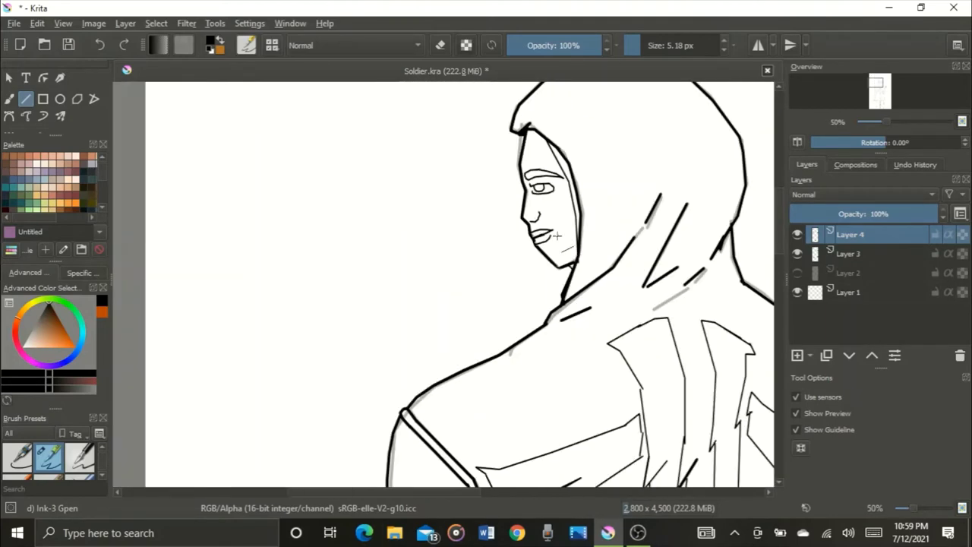
{"action": "scroll", "coordinate": [585, 228], "scroll_direction": "up", "scroll_amount": 3}
{"action": "scroll", "coordinate": [586, 226], "scroll_direction": "down", "scroll_amount": 2}
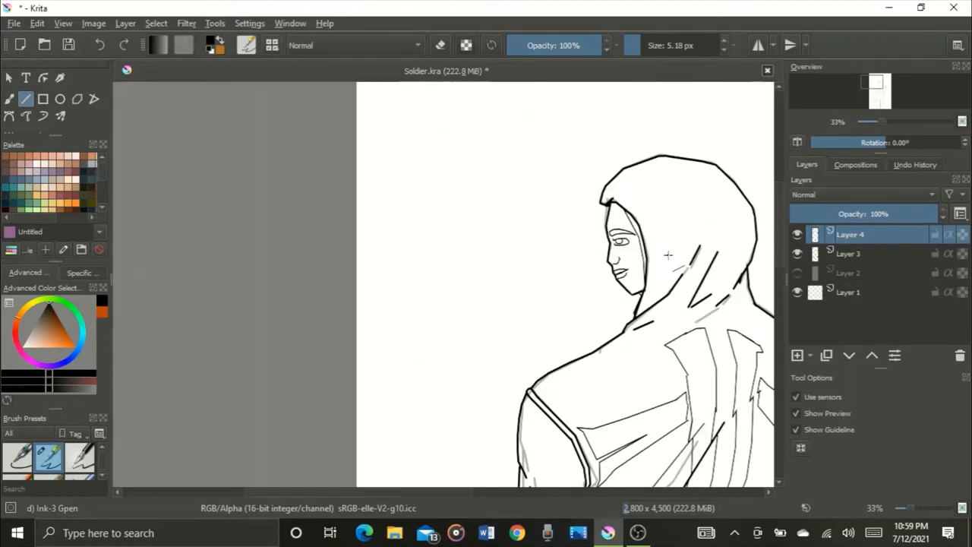
Erase the eye's lower lid and the lower part of its iris.
{"action": "scroll", "coordinate": [517, 246], "scroll_direction": "up", "scroll_amount": 3}
{"action": "key", "text": "b"}
{"action": "key", "text": "e"}
{"action": "mouse_move", "coordinate": [585, 292]}
{"action": "left_mouse_down"}
{"action": "mouse_move", "coordinate": [472, 306]}
{"action": "mouse_move", "coordinate": [493, 313]}
{"action": "left_mouse_up"}
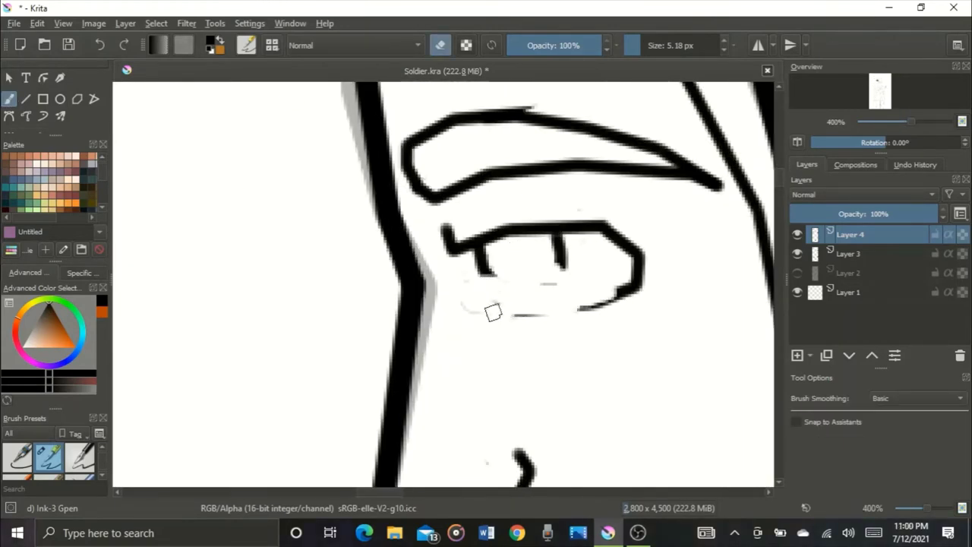
{"action": "scroll", "coordinate": [558, 245], "scroll_direction": "down", "scroll_amount": 2}
{"action": "left_click_drag", "start_coordinate": [586, 280], "coordinate": [493, 305]}
Redraw the eye's lower lid with a pointed outer corner and ink a new iris near the inner corner.
{"action": "left_click", "coordinate": [26, 98]}
{"action": "left_click", "coordinate": [442, 46]}
{"action": "scroll", "coordinate": [585, 267], "scroll_direction": "up", "scroll_amount": 2}
{"action": "mouse_move", "coordinate": [494, 305]}
{"action": "left_mouse_down"}
{"action": "mouse_move", "coordinate": [420, 301]}
{"action": "mouse_move", "coordinate": [479, 271]}
{"action": "left_mouse_up"}
{"action": "left_click_drag", "start_coordinate": [479, 271], "coordinate": [465, 237]}
{"action": "scroll", "coordinate": [481, 251], "scroll_direction": "down", "scroll_amount": 4}
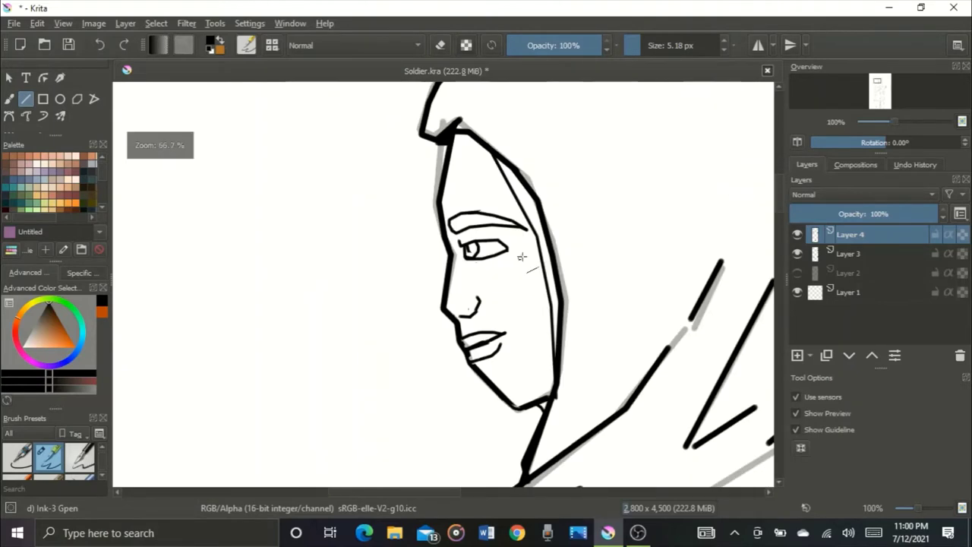
Ink a small dark pupil inside the iris.
{"action": "scroll", "coordinate": [480, 255], "scroll_direction": "up", "scroll_amount": 6}
{"action": "left_click_drag", "start_coordinate": [394, 261], "coordinate": [420, 251]}
{"action": "scroll", "coordinate": [425, 243], "scroll_direction": "down", "scroll_amount": 7}
{"action": "scroll", "coordinate": [471, 304], "scroll_direction": "up", "scroll_amount": 5}
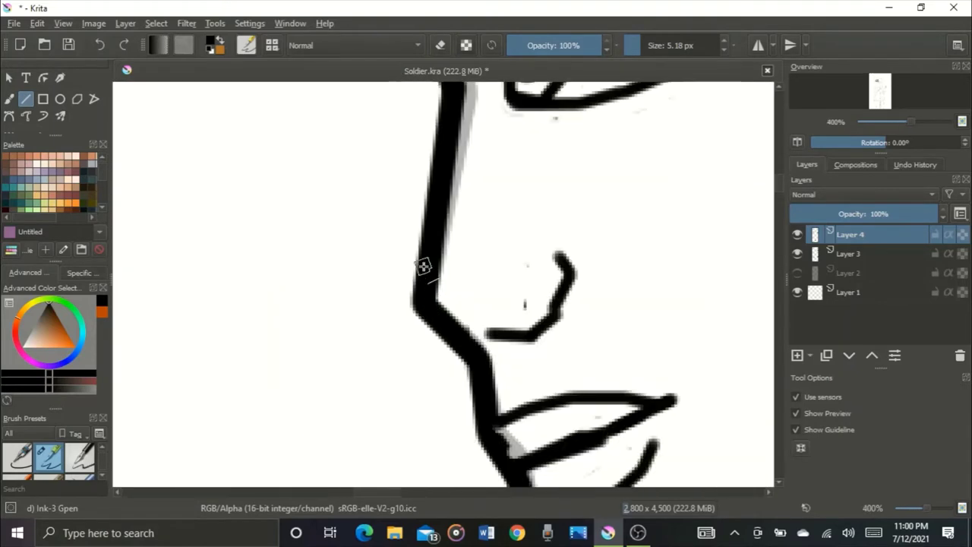
Ink the front edge of the hood's brim from its tip down to the forehead line.
{"action": "scroll", "coordinate": [423, 267], "scroll_direction": "down", "scroll_amount": 3}
{"action": "scroll", "coordinate": [429, 198], "scroll_direction": "up", "scroll_amount": 2}
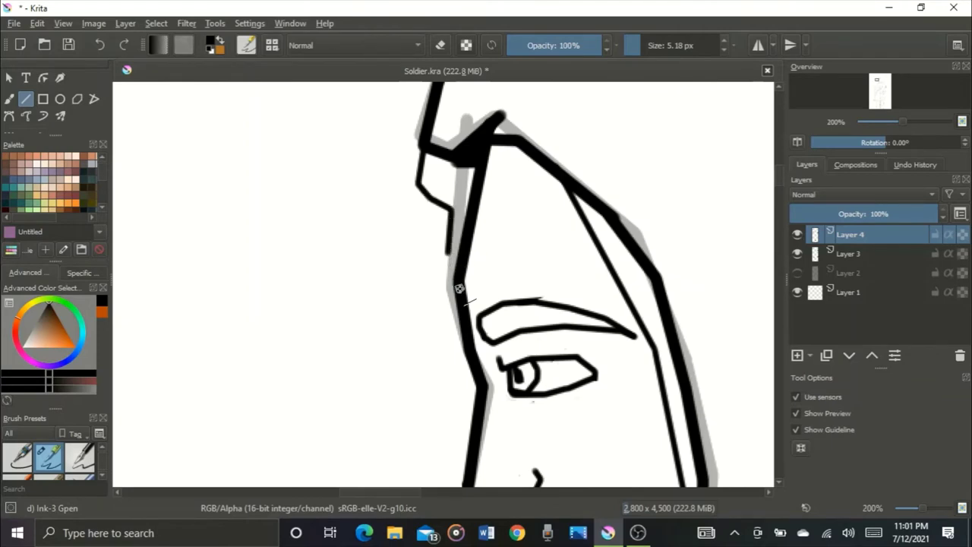
{"action": "left_click_drag", "start_coordinate": [449, 252], "coordinate": [459, 289]}
Thicken the brim's front edge with an 8.37 px brush and fill the gap beside the forehead in black.
{"action": "scroll", "coordinate": [461, 287], "scroll_direction": "down", "scroll_amount": 2}
{"action": "scroll", "coordinate": [442, 199], "scroll_direction": "up", "scroll_amount": 2}
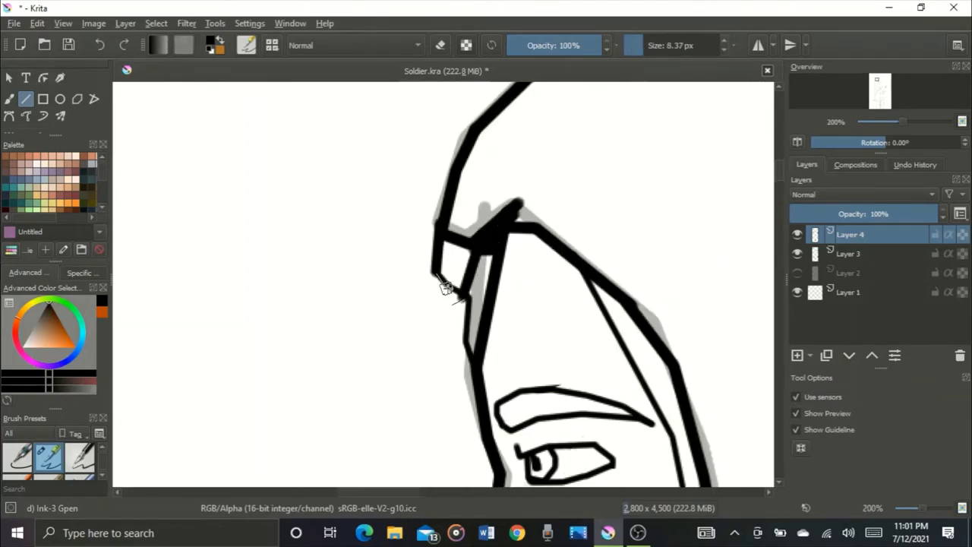
{"action": "scroll", "coordinate": [483, 314], "scroll_direction": "down", "scroll_amount": 2}
{"action": "scroll", "coordinate": [574, 226], "scroll_direction": "up", "scroll_amount": 2}
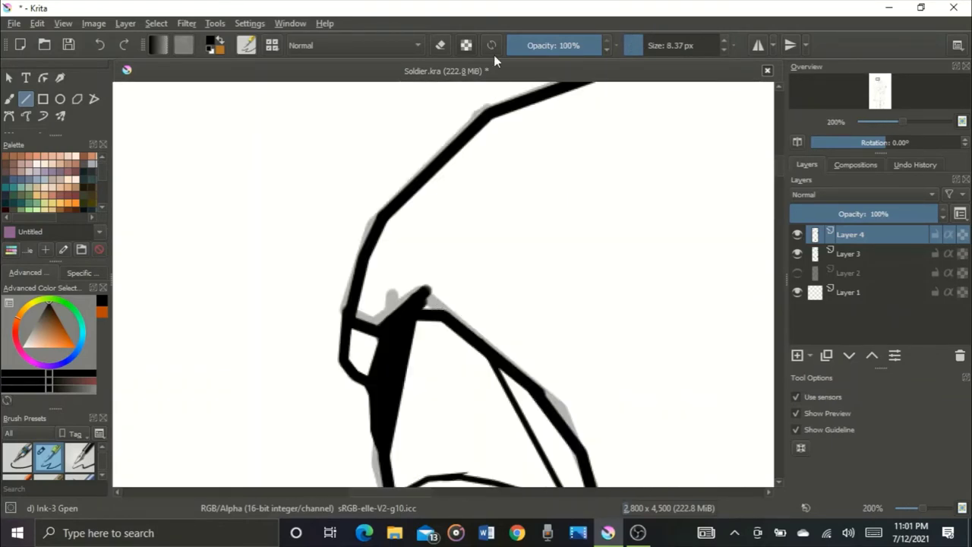
Erase the old brim corner above the forehead and ink a new curved top edge for the face opening.
{"action": "scroll", "coordinate": [369, 337], "scroll_direction": "down", "scroll_amount": 2}
{"action": "scroll", "coordinate": [425, 258], "scroll_direction": "up", "scroll_amount": 2}
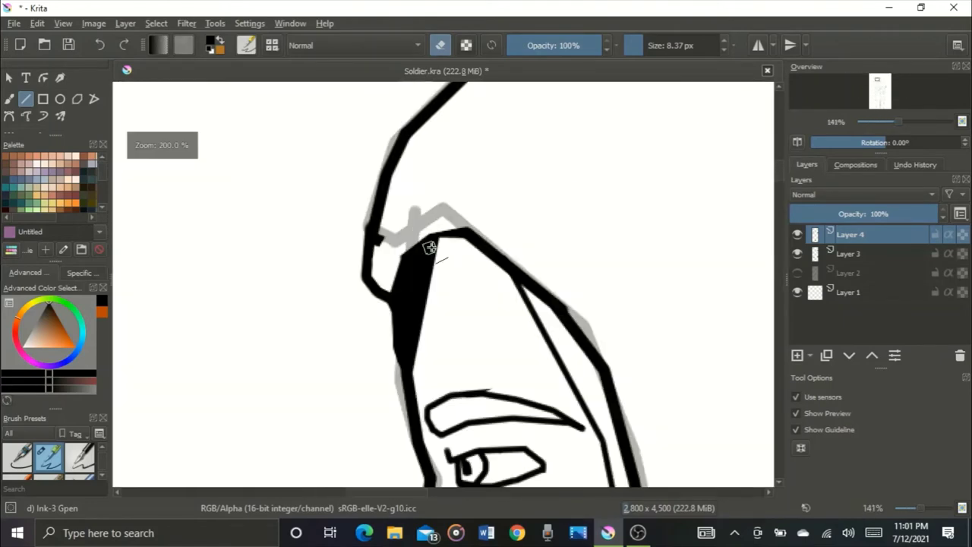
{"action": "key", "text": "e"}
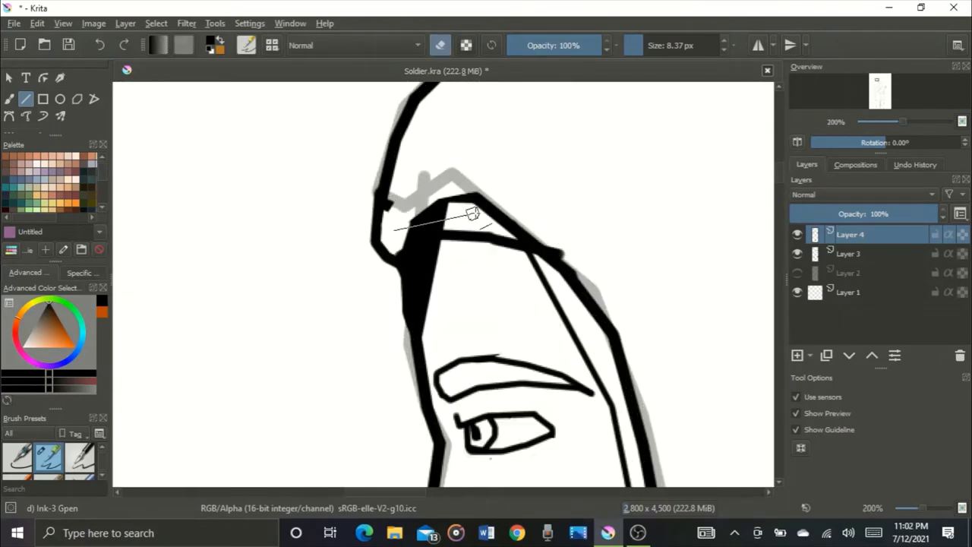
Erase the leftover pieces of the old edge above the face opening's new top edge.
{"action": "left_click_drag", "start_coordinate": [426, 211], "coordinate": [422, 212]}
{"action": "scroll", "coordinate": [471, 244], "scroll_direction": "down", "scroll_amount": 2}
{"action": "scroll", "coordinate": [476, 214], "scroll_direction": "up", "scroll_amount": 3}
{"action": "scroll", "coordinate": [562, 215], "scroll_direction": "down", "scroll_amount": 6}
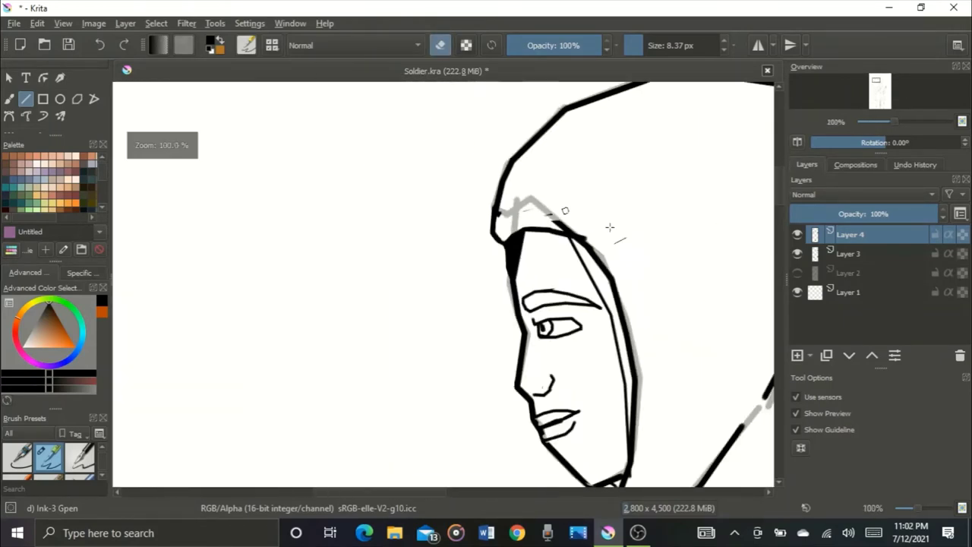
{"action": "scroll", "coordinate": [410, 166], "scroll_direction": "up", "scroll_amount": 6}
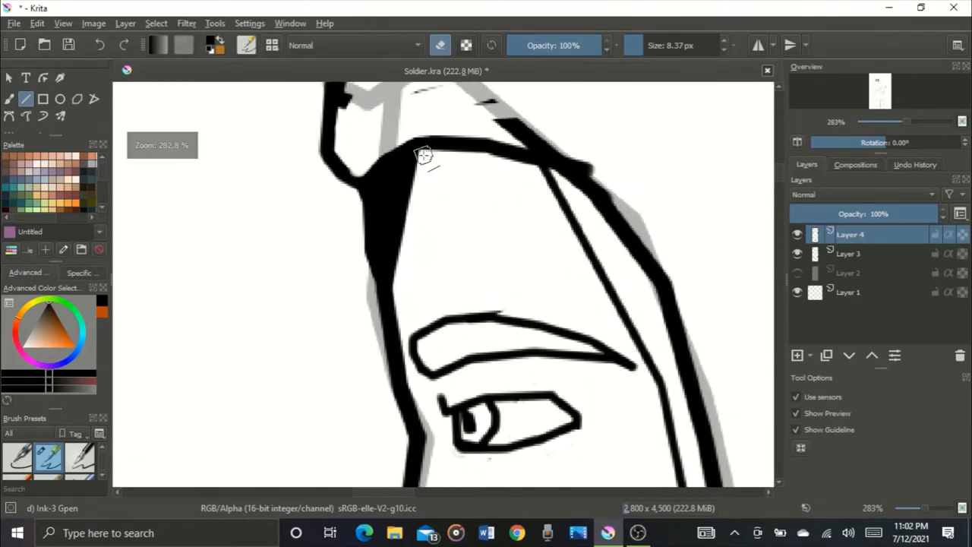
{"action": "key", "text": "e"}
Examine the face and hood proportions from close up and from a distance.
{"action": "scroll", "coordinate": [414, 178], "scroll_direction": "down", "scroll_amount": 4}
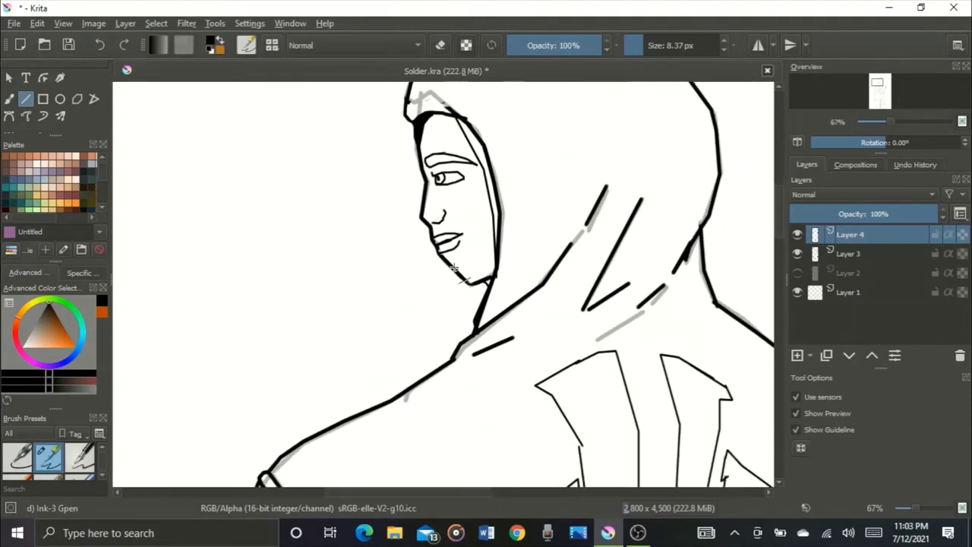
{"action": "scroll", "coordinate": [442, 203], "scroll_direction": "up", "scroll_amount": 2}
{"action": "scroll", "coordinate": [443, 203], "scroll_direction": "up", "scroll_amount": 1}
{"action": "scroll", "coordinate": [476, 284], "scroll_direction": "down", "scroll_amount": 5}
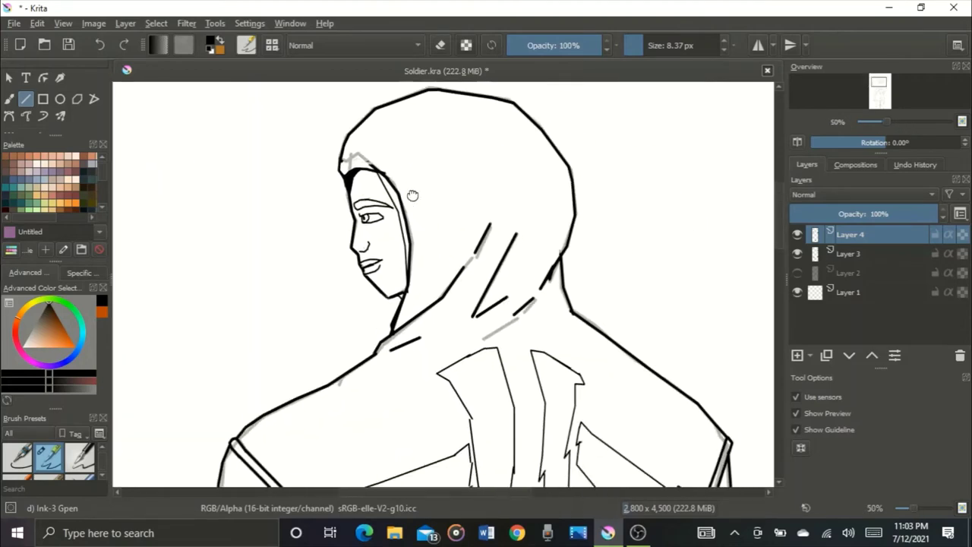
{"action": "scroll", "coordinate": [442, 143], "scroll_direction": "up", "scroll_amount": 1}
{"action": "scroll", "coordinate": [442, 143], "scroll_direction": "up", "scroll_amount": 6}
{"action": "scroll", "coordinate": [442, 143], "scroll_direction": "down", "scroll_amount": 1}
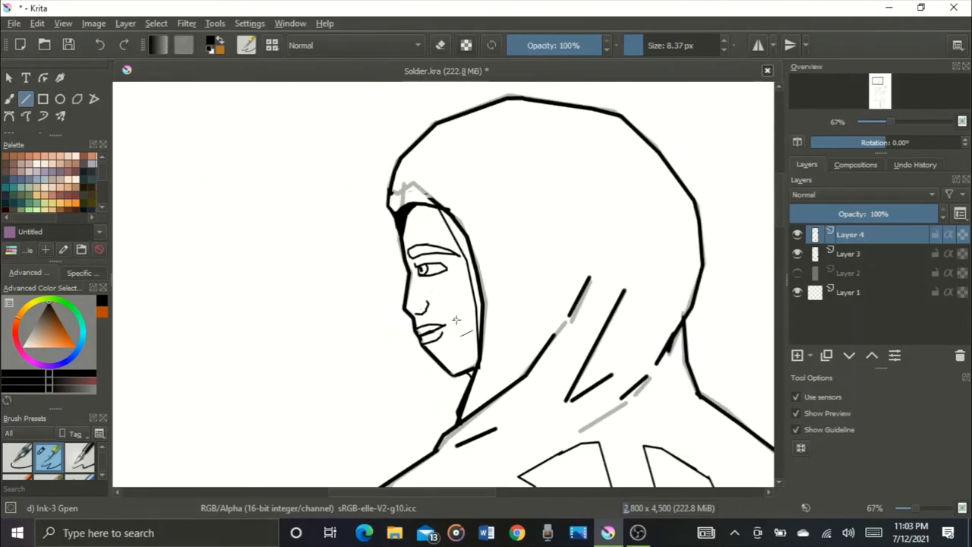
{"action": "scroll", "coordinate": [442, 143], "scroll_direction": "down", "scroll_amount": 3}
Erase the eye, eyebrow, nose, lips and lower face outline with the 50 px Eraser Circle.
{"action": "scroll", "coordinate": [426, 152], "scroll_direction": "up", "scroll_amount": 3}
{"action": "scroll", "coordinate": [55, 462], "scroll_direction": "up", "scroll_amount": 3}
{"action": "left_click", "coordinate": [17, 458]}
{"action": "left_click", "coordinate": [9, 98]}
{"action": "left_click_drag", "start_coordinate": [427, 304], "coordinate": [415, 212]}
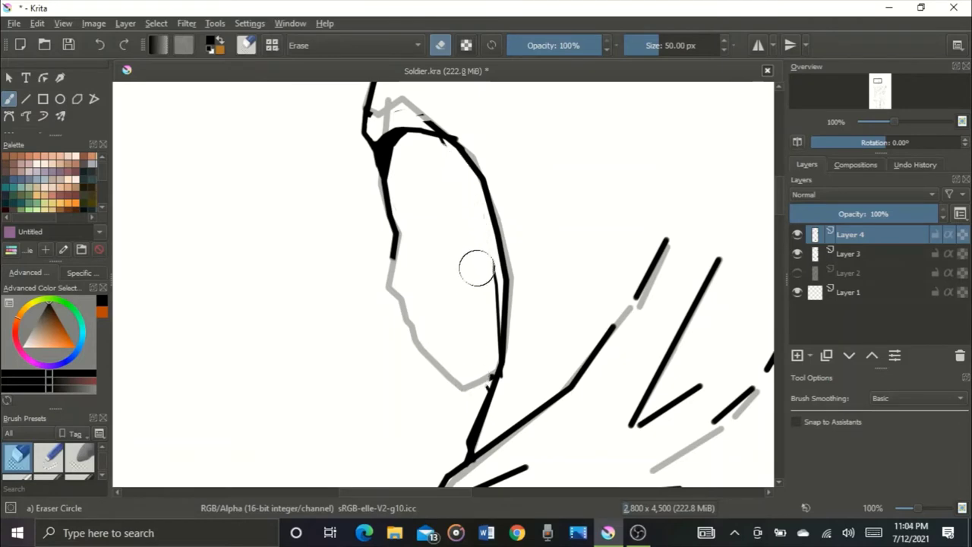
{"action": "left_click_drag", "start_coordinate": [477, 269], "coordinate": [478, 297]}
{"action": "scroll", "coordinate": [472, 315], "scroll_direction": "down", "scroll_amount": 4}
{"action": "scroll", "coordinate": [474, 319], "scroll_direction": "up", "scroll_amount": 2}
Ink the mask's top edge across the face with straight lines using the 8.37 px Ink-3 Gpen.
{"action": "left_click", "coordinate": [26, 99]}
{"action": "scroll", "coordinate": [51, 459], "scroll_direction": "down", "scroll_amount": 3}
{"action": "left_click", "coordinate": [48, 457]}
{"action": "scroll", "coordinate": [449, 265], "scroll_direction": "up", "scroll_amount": 3}
{"action": "left_click_drag", "start_coordinate": [568, 222], "coordinate": [446, 281]}
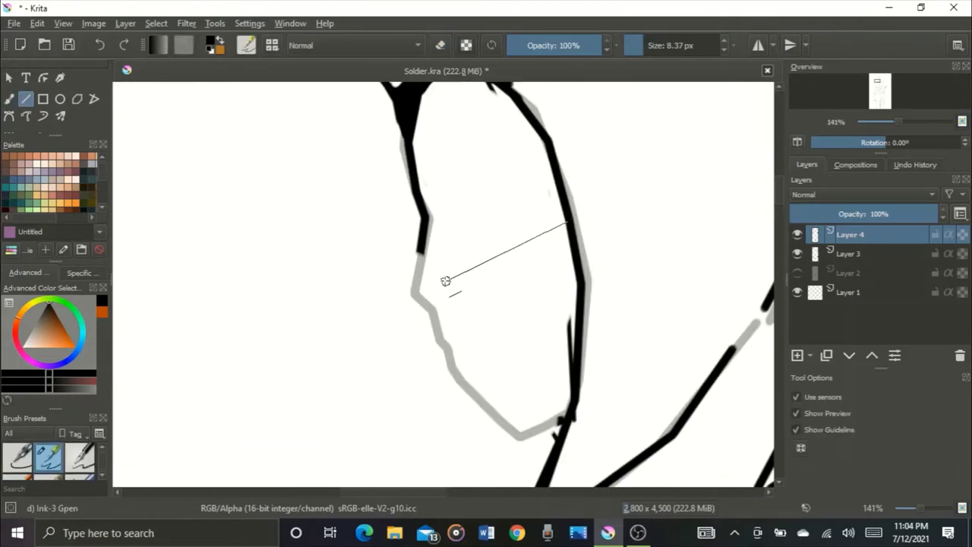
Ink the mask's front edge down around the chin and join it to the hood opening.
{"action": "left_click_drag", "start_coordinate": [424, 414], "coordinate": [427, 427]}
{"action": "left_click_drag", "start_coordinate": [427, 427], "coordinate": [462, 474]}
{"action": "scroll", "coordinate": [426, 340], "scroll_direction": "down", "scroll_amount": 3}
{"action": "scroll", "coordinate": [453, 418], "scroll_direction": "up", "scroll_amount": 2}
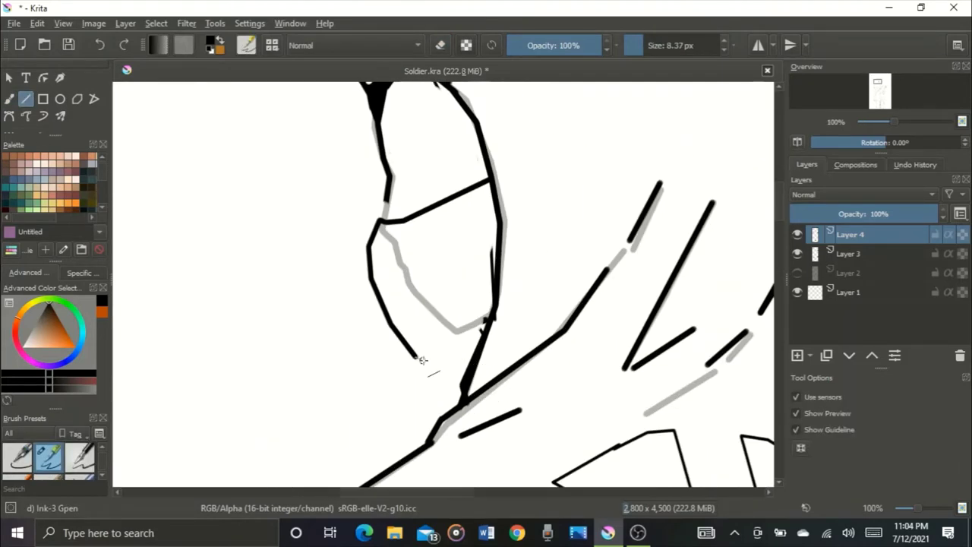
{"action": "left_click_drag", "start_coordinate": [418, 358], "coordinate": [454, 358]}
{"action": "left_click_drag", "start_coordinate": [455, 359], "coordinate": [481, 348]}
{"action": "scroll", "coordinate": [481, 346], "scroll_direction": "down", "scroll_amount": 6}
{"action": "scroll", "coordinate": [471, 358], "scroll_direction": "up", "scroll_amount": 5}
{"action": "scroll", "coordinate": [456, 354], "scroll_direction": "up", "scroll_amount": 4}
{"action": "scroll", "coordinate": [456, 334], "scroll_direction": "down", "scroll_amount": 5}
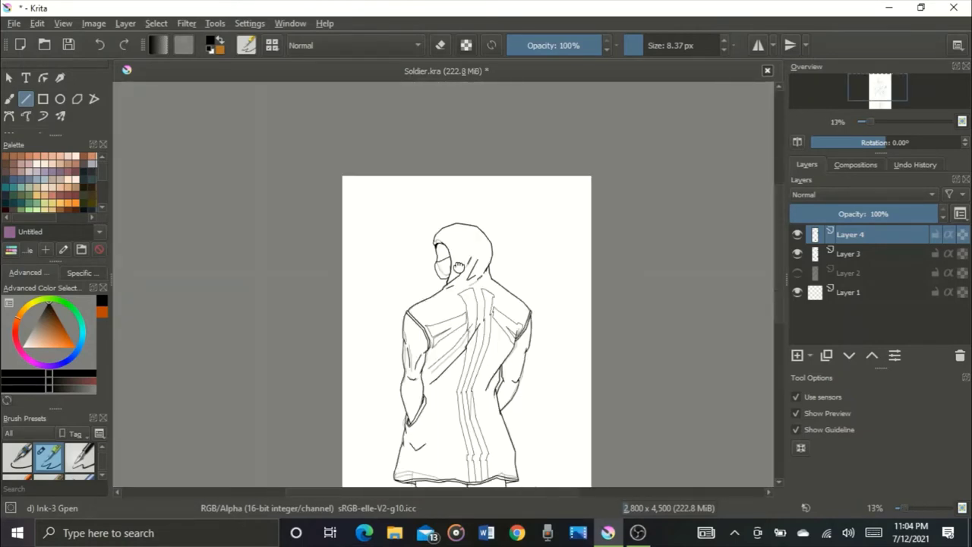
Outline a tapering eyebrow above the mask with a 5.41 px brush.
{"action": "scroll", "coordinate": [456, 289], "scroll_direction": "up", "scroll_amount": 5}
{"action": "left_click_drag", "start_coordinate": [390, 265], "coordinate": [394, 283]}
{"action": "left_click_drag", "start_coordinate": [394, 282], "coordinate": [404, 299]}
{"action": "mouse_move", "coordinate": [403, 299]}
{"action": "left_mouse_down"}
{"action": "mouse_move", "coordinate": [415, 283]}
{"action": "mouse_move", "coordinate": [389, 260]}
{"action": "left_mouse_up"}
{"action": "scroll", "coordinate": [389, 259], "scroll_direction": "up", "scroll_amount": 2}
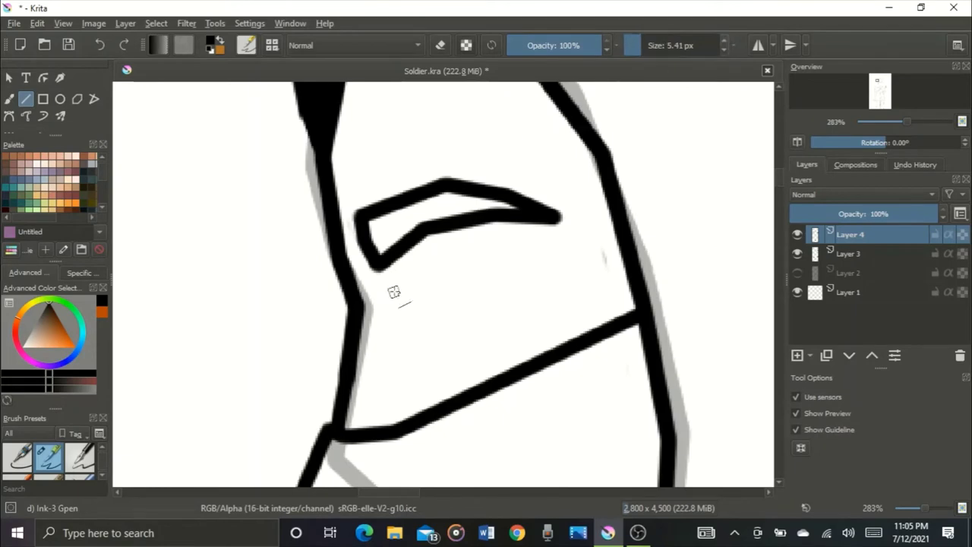
Ink the eye's outline below the eyebrow with an iris and a pupil at its front corner.
{"action": "left_click_drag", "start_coordinate": [414, 337], "coordinate": [394, 338]}
{"action": "scroll", "coordinate": [394, 332], "scroll_direction": "up", "scroll_amount": 1}
{"action": "left_click_drag", "start_coordinate": [390, 295], "coordinate": [441, 311]}
{"action": "left_click_drag", "start_coordinate": [441, 312], "coordinate": [433, 267]}
{"action": "scroll", "coordinate": [417, 292], "scroll_direction": "up", "scroll_amount": 2}
{"action": "scroll", "coordinate": [436, 311], "scroll_direction": "down", "scroll_amount": 9}
{"action": "scroll", "coordinate": [459, 330], "scroll_direction": "up", "scroll_amount": 7}
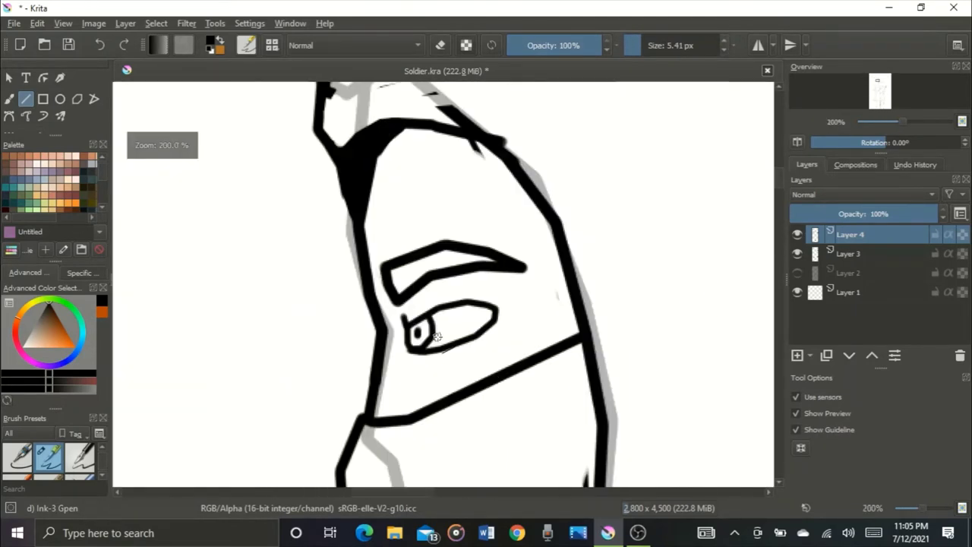
Check the masked face from close up and from a distance, and save the drawing.
{"action": "scroll", "coordinate": [486, 338], "scroll_direction": "down", "scroll_amount": 2}
{"action": "scroll", "coordinate": [449, 335], "scroll_direction": "up", "scroll_amount": 2}
{"action": "scroll", "coordinate": [450, 336], "scroll_direction": "down", "scroll_amount": 10}
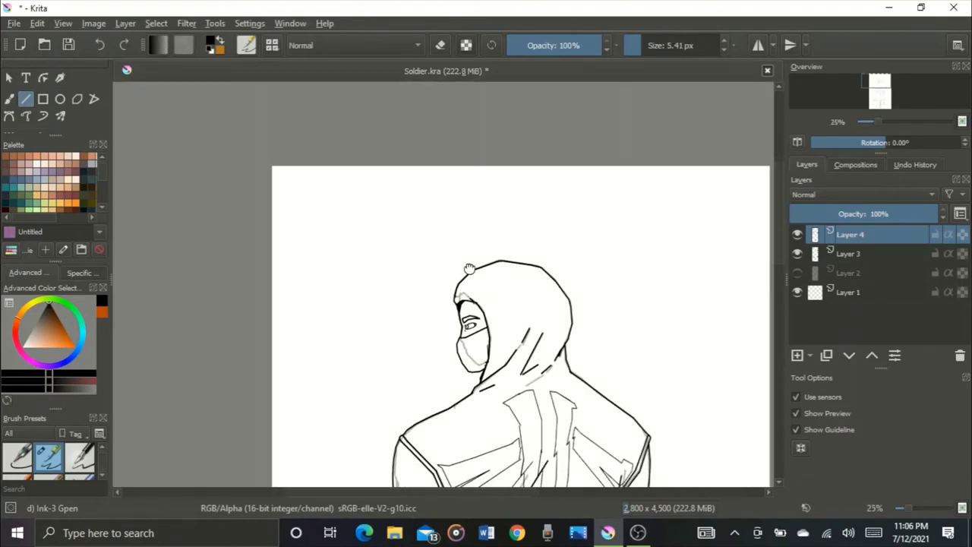
{"action": "key", "text": "ctrl+s"}
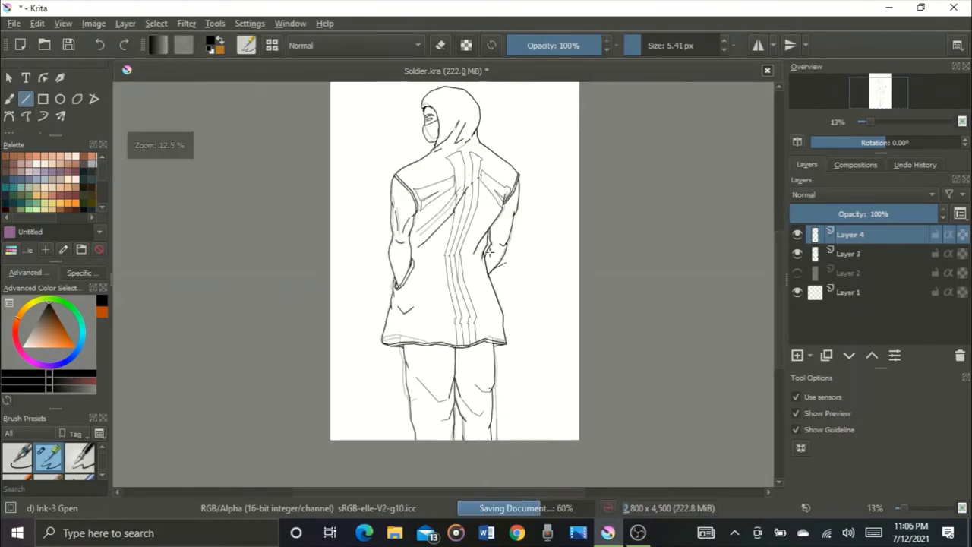
Draw three arrows on Layer 3 in front of the figure, pointing down toward it to mark the light direction.
{"action": "left_click", "coordinate": [854, 252]}
{"action": "left_click_drag", "start_coordinate": [360, 148], "coordinate": [465, 254]}
{"action": "scroll", "coordinate": [401, 187], "scroll_direction": "up", "scroll_amount": 3}
{"action": "left_click_drag", "start_coordinate": [436, 344], "coordinate": [448, 369]}
{"action": "left_click_drag", "start_coordinate": [411, 366], "coordinate": [448, 369]}
{"action": "scroll", "coordinate": [423, 322], "scroll_direction": "down", "scroll_amount": 4}
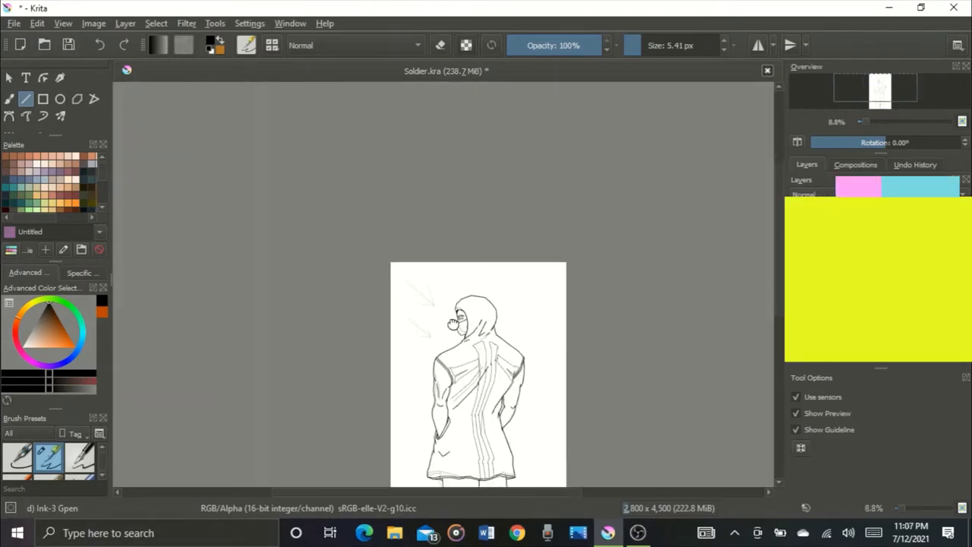
{"action": "scroll", "coordinate": [418, 388], "scroll_direction": "up", "scroll_amount": 3}
{"action": "left_click_drag", "start_coordinate": [391, 345], "coordinate": [389, 344]}
{"action": "scroll", "coordinate": [411, 228], "scroll_direction": "down", "scroll_amount": 3}
{"action": "scroll", "coordinate": [462, 185], "scroll_direction": "up", "scroll_amount": 3}
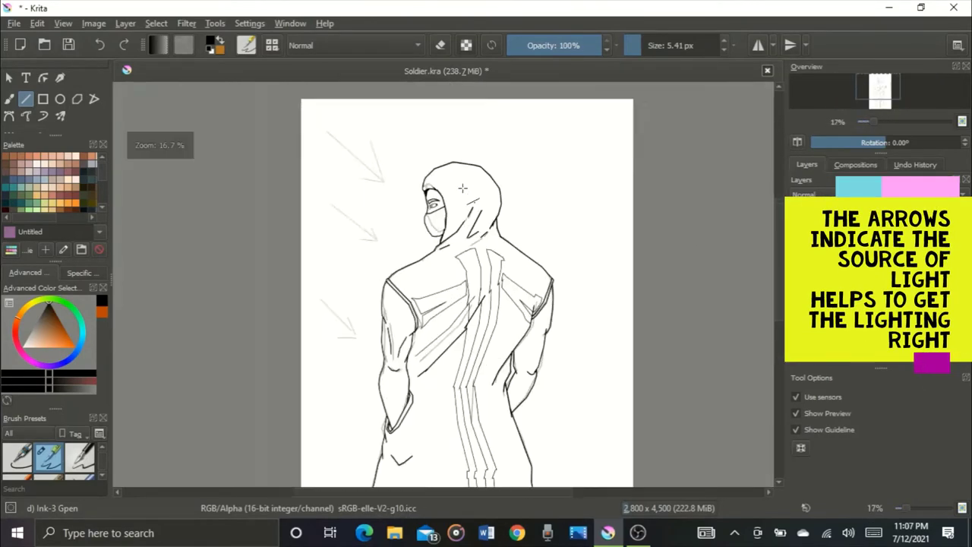
Trace the top and outer edge of the left back stripe in dark grey with a 10.37 px brush.
{"action": "left_click_drag", "start_coordinate": [467, 173], "coordinate": [402, 61]}
{"action": "left_click_drag", "start_coordinate": [51, 387], "coordinate": [63, 395]}
{"action": "scroll", "coordinate": [444, 163], "scroll_direction": "up", "scroll_amount": 4}
{"action": "left_click", "coordinate": [644, 44]}
{"action": "scroll", "coordinate": [461, 176], "scroll_direction": "up", "scroll_amount": 1}
{"action": "mouse_move", "coordinate": [459, 171]}
{"action": "left_mouse_down"}
{"action": "mouse_move", "coordinate": [369, 191]}
{"action": "mouse_move", "coordinate": [329, 262]}
{"action": "left_mouse_up"}
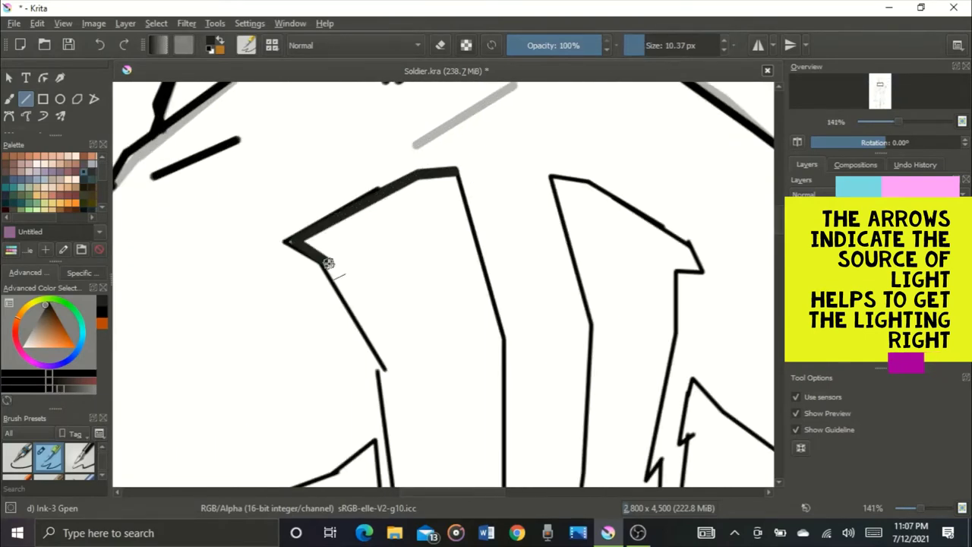
{"action": "left_click_drag", "start_coordinate": [392, 379], "coordinate": [386, 373]}
{"action": "mouse_move", "coordinate": [413, 332]}
{"action": "left_mouse_down"}
{"action": "mouse_move", "coordinate": [413, 223]}
{"action": "mouse_move", "coordinate": [445, 161]}
{"action": "left_mouse_up"}
{"action": "left_click_drag", "start_coordinate": [415, 202], "coordinate": [447, 416]}
{"action": "scroll", "coordinate": [450, 416], "scroll_direction": "down", "scroll_amount": 1}
{"action": "scroll", "coordinate": [477, 129], "scroll_direction": "up", "scroll_amount": 1}
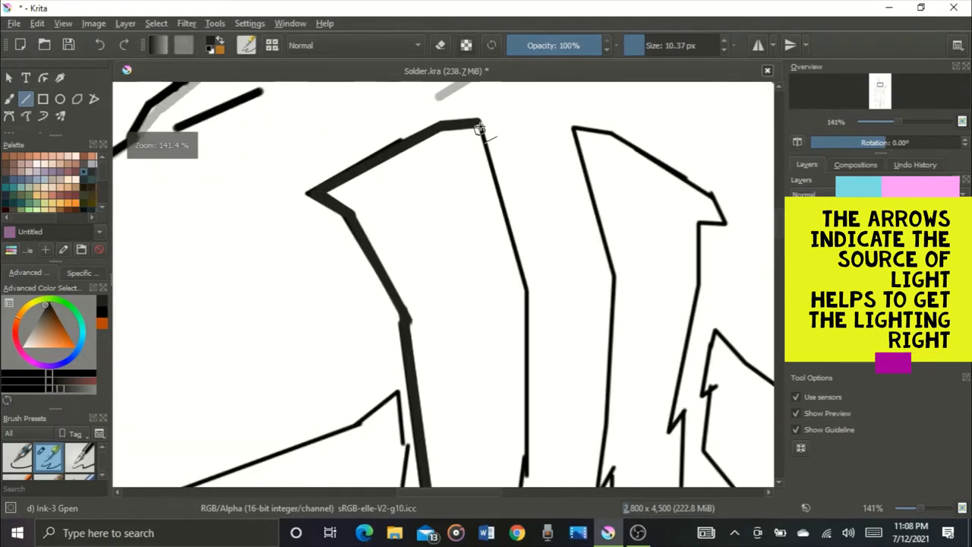
Trace the left back stripe's inner edge and close its lower end along the diagonal fold in dark grey.
{"action": "mouse_move", "coordinate": [479, 127]}
{"action": "left_mouse_down"}
{"action": "mouse_move", "coordinate": [521, 291]}
{"action": "mouse_move", "coordinate": [533, 172]}
{"action": "left_mouse_up"}
{"action": "left_click_drag", "start_coordinate": [533, 168], "coordinate": [532, 333]}
{"action": "left_click_drag", "start_coordinate": [440, 388], "coordinate": [417, 472]}
{"action": "left_click_drag", "start_coordinate": [439, 389], "coordinate": [455, 247]}
{"action": "left_click_drag", "start_coordinate": [434, 347], "coordinate": [549, 202]}
{"action": "scroll", "coordinate": [474, 219], "scroll_direction": "up", "scroll_amount": 4}
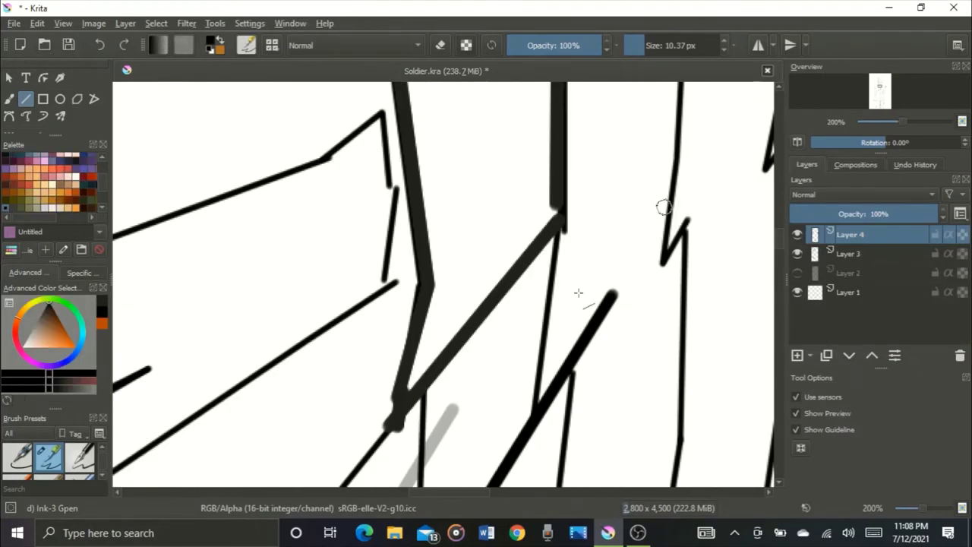
Thicken the diagonal fold line at the lower end of the left back stripe.
{"action": "left_click_drag", "start_coordinate": [518, 279], "coordinate": [557, 242]}
{"action": "scroll", "coordinate": [557, 244], "scroll_direction": "down", "scroll_amount": 3}
{"action": "left_click", "coordinate": [509, 269], "text": "ctrl"}
{"action": "scroll", "coordinate": [508, 270], "scroll_direction": "up", "scroll_amount": 2}
{"action": "left_click_drag", "start_coordinate": [511, 318], "coordinate": [603, 192]}
{"action": "scroll", "coordinate": [516, 293], "scroll_direction": "down", "scroll_amount": 4}
{"action": "scroll", "coordinate": [78, 114], "scroll_direction": "down", "scroll_amount": 1}
Fill the outlined upper section of the left back stripe with dark grey.
{"action": "left_click", "coordinate": [78, 116]}
{"action": "scroll", "coordinate": [469, 283], "scroll_direction": "up", "scroll_amount": 3}
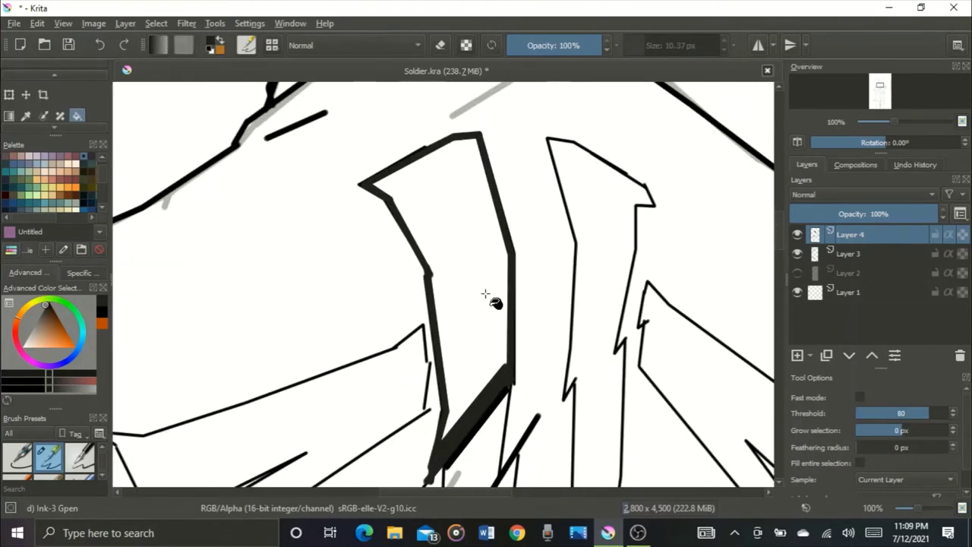
{"action": "left_click", "coordinate": [486, 295]}
Cover the light seams between the fill and the outline of the left stripe's upper section with dark grey lines.
{"action": "scroll", "coordinate": [25, 102], "scroll_direction": "up", "scroll_amount": 1}
{"action": "left_click", "coordinate": [25, 100]}
{"action": "left_click", "coordinate": [25, 100]}
{"action": "scroll", "coordinate": [510, 371], "scroll_direction": "up", "scroll_amount": 1}
{"action": "left_click_drag", "start_coordinate": [509, 364], "coordinate": [509, 232]}
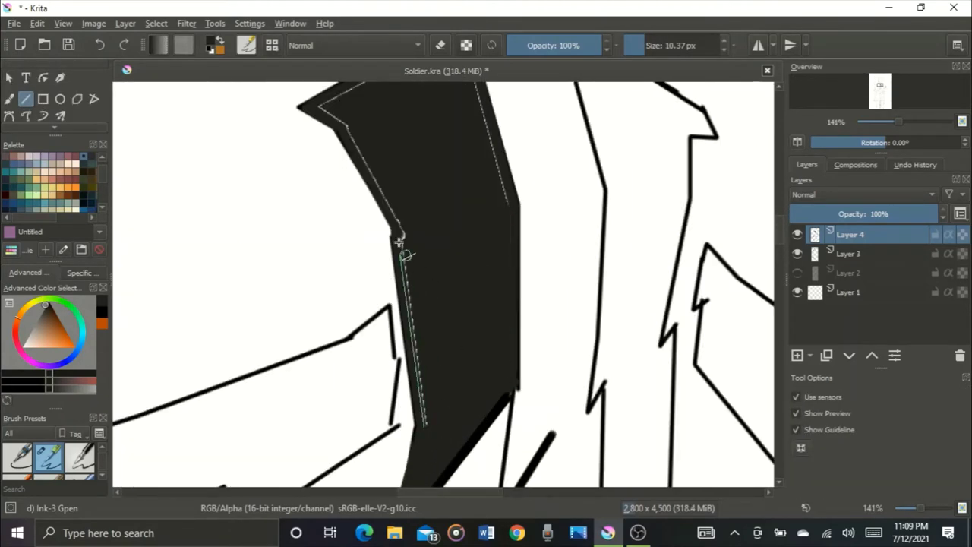
{"action": "left_click_drag", "start_coordinate": [399, 242], "coordinate": [400, 235]}
{"action": "scroll", "coordinate": [463, 299], "scroll_direction": "down", "scroll_amount": 2}
{"action": "scroll", "coordinate": [461, 296], "scroll_direction": "up", "scroll_amount": 1}
{"action": "left_click_drag", "start_coordinate": [421, 311], "coordinate": [366, 209]}
{"action": "left_click_drag", "start_coordinate": [480, 125], "coordinate": [480, 125]}
{"action": "scroll", "coordinate": [480, 125], "scroll_direction": "down", "scroll_amount": 3}
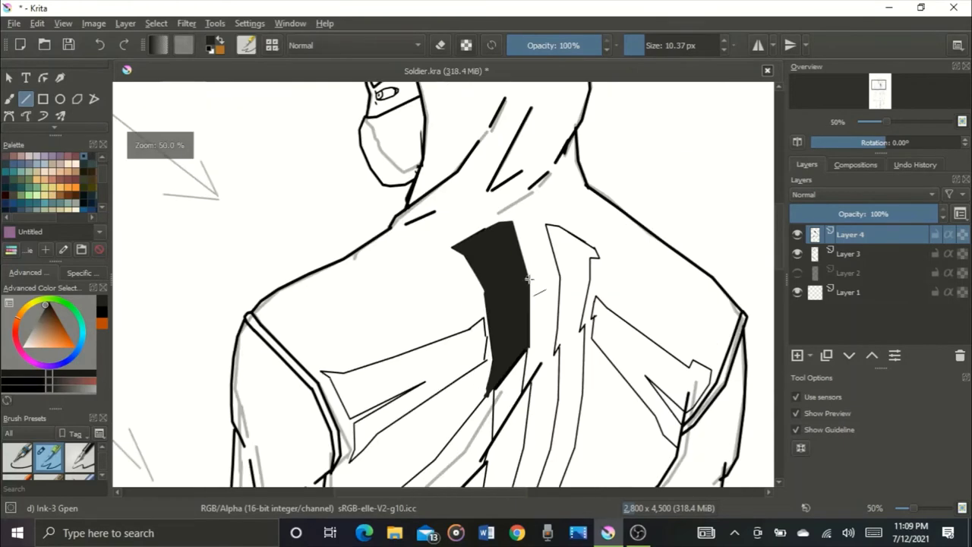
Outline the stripe section between the two diagonal folds in dark grey with a 5.88 px brush.
{"action": "scroll", "coordinate": [471, 345], "scroll_direction": "up", "scroll_amount": 4}
{"action": "left_click", "coordinate": [642, 45]}
{"action": "left_click_drag", "start_coordinate": [446, 285], "coordinate": [445, 287]}
{"action": "left_click_drag", "start_coordinate": [445, 287], "coordinate": [440, 329]}
{"action": "left_click_drag", "start_coordinate": [440, 329], "coordinate": [553, 142]}
{"action": "scroll", "coordinate": [553, 142], "scroll_direction": "down", "scroll_amount": 3}
{"action": "scroll", "coordinate": [571, 91], "scroll_direction": "up", "scroll_amount": 3}
{"action": "left_click_drag", "start_coordinate": [525, 106], "coordinate": [401, 275]}
{"action": "scroll", "coordinate": [74, 112], "scroll_direction": "down", "scroll_amount": 2}
Fill the stripe section between the folds with dark grey and line over the light seams around it.
{"action": "left_click", "coordinate": [76, 116]}
{"action": "left_click", "coordinate": [470, 260]}
{"action": "key", "text": "v"}
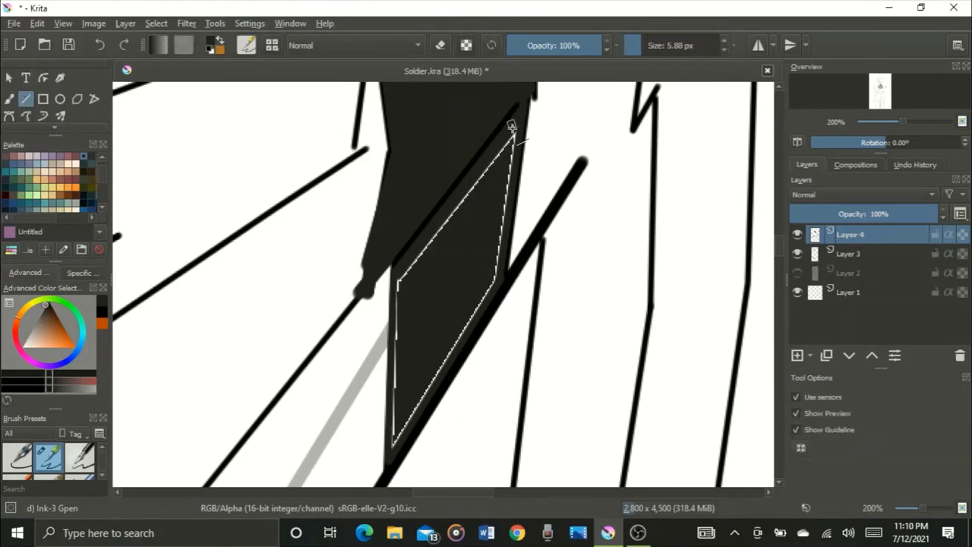
{"action": "left_click_drag", "start_coordinate": [392, 439], "coordinate": [415, 323]}
{"action": "scroll", "coordinate": [510, 143], "scroll_direction": "down", "scroll_amount": 4}
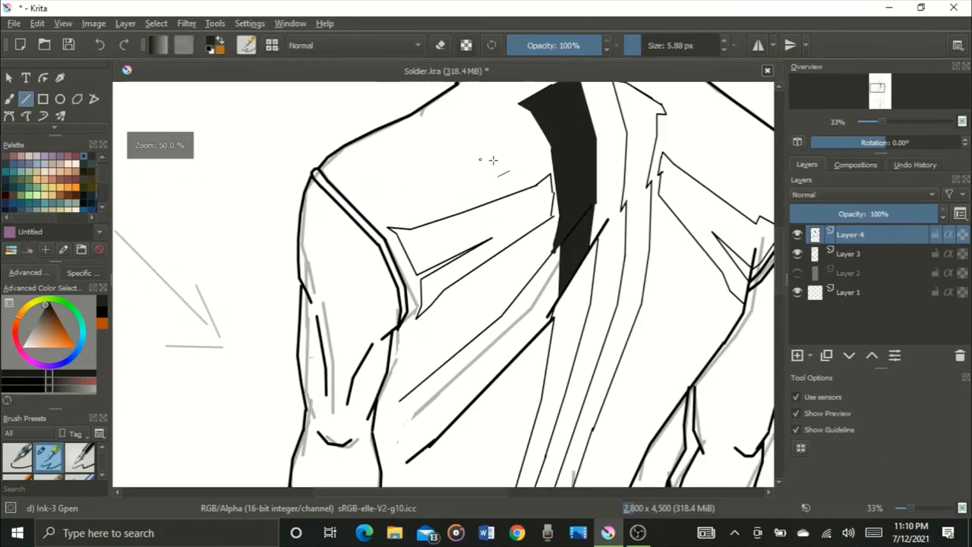
Trace the inner end of the left shoulder-blade panel beside the dark stripe in dark grey.
{"action": "scroll", "coordinate": [543, 182], "scroll_direction": "up", "scroll_amount": 5}
{"action": "left_click_drag", "start_coordinate": [557, 136], "coordinate": [579, 234]}
{"action": "mouse_move", "coordinate": [579, 234]}
{"action": "left_mouse_down"}
{"action": "mouse_move", "coordinate": [581, 370]}
{"action": "mouse_move", "coordinate": [594, 364]}
{"action": "left_mouse_up"}
{"action": "left_click_drag", "start_coordinate": [595, 364], "coordinate": [552, 386]}
{"action": "scroll", "coordinate": [226, 434], "scroll_direction": "down", "scroll_amount": 6}
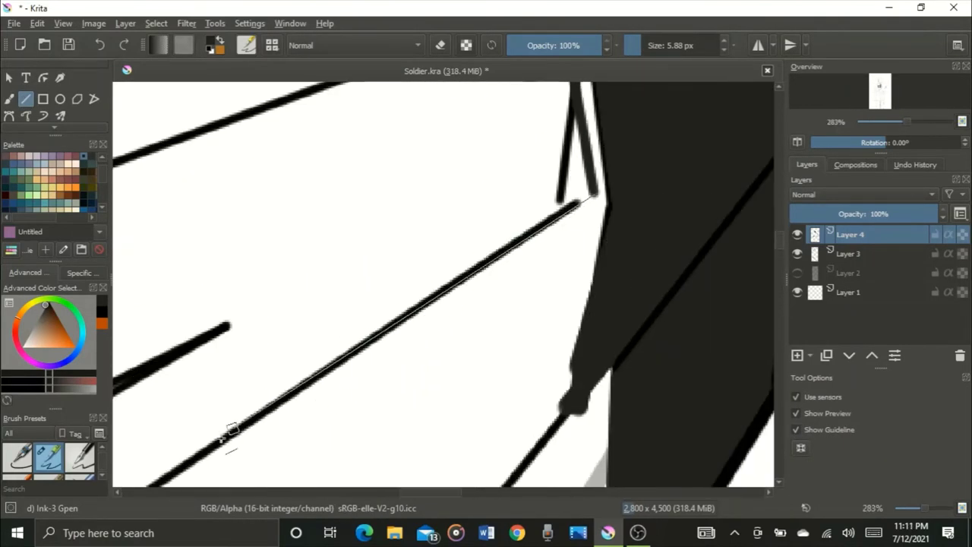
Trace the left shoulder-blade panel's lower edge, pointed outer corner and narrow notch in dark grey.
{"action": "scroll", "coordinate": [471, 240], "scroll_direction": "up", "scroll_amount": 3}
{"action": "left_click_drag", "start_coordinate": [375, 388], "coordinate": [332, 434]}
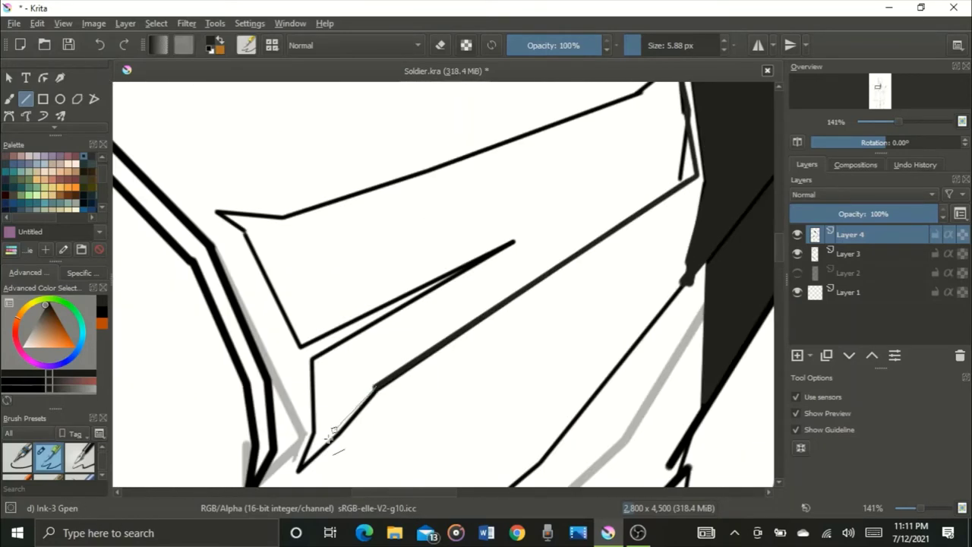
{"action": "left_click_drag", "start_coordinate": [503, 250], "coordinate": [537, 231]}
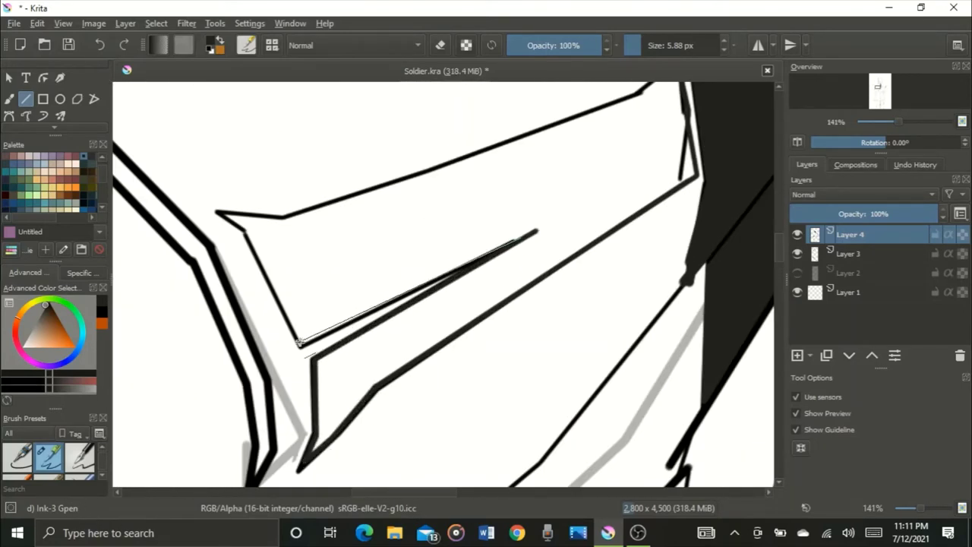
{"action": "left_click_drag", "start_coordinate": [299, 342], "coordinate": [302, 344]}
Trace the left shoulder-blade panel's upper edge and close the gap at its inner corner.
{"action": "left_click_drag", "start_coordinate": [640, 91], "coordinate": [642, 89]}
{"action": "scroll", "coordinate": [642, 90], "scroll_direction": "up", "scroll_amount": 2}
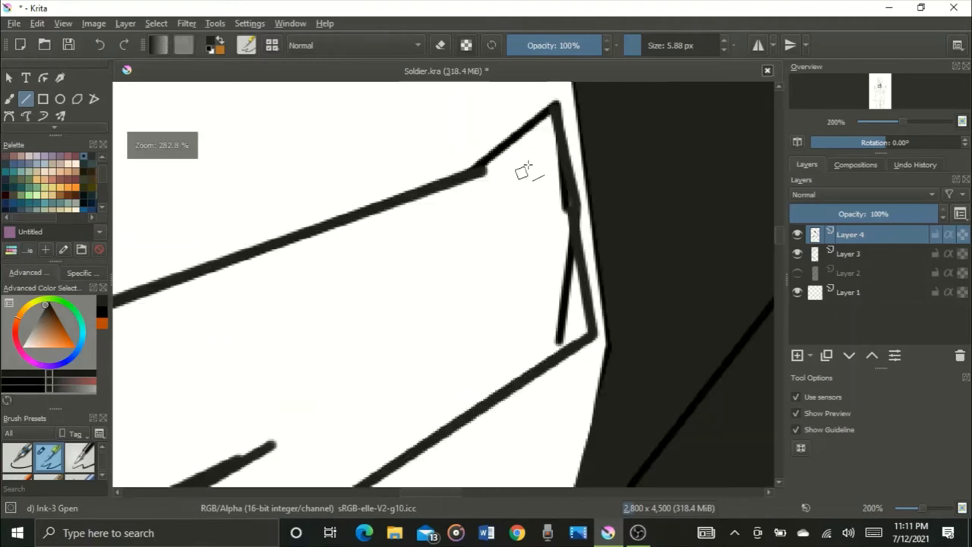
{"action": "left_click_drag", "start_coordinate": [556, 108], "coordinate": [572, 204]}
{"action": "left_click_drag", "start_coordinate": [584, 306], "coordinate": [594, 330]}
Fill the left shoulder-blade panel with dark grey, including the small leftover area at its inner end.
{"action": "scroll", "coordinate": [562, 235], "scroll_direction": "down", "scroll_amount": 3}
{"action": "scroll", "coordinate": [69, 106], "scroll_direction": "down", "scroll_amount": 2}
{"action": "left_click", "coordinate": [77, 117]}
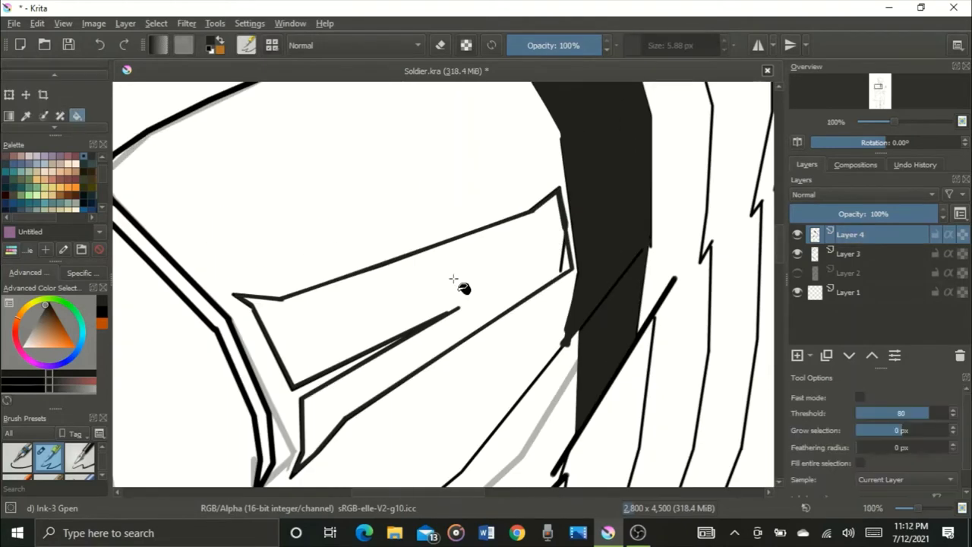
{"action": "left_click", "coordinate": [458, 285]}
{"action": "scroll", "coordinate": [569, 262], "scroll_direction": "up", "scroll_amount": 4}
{"action": "left_click", "coordinate": [570, 272]}
Line over the light seams along the left shoulder-blade panel's outer corner and upper edge in dark grey.
{"action": "scroll", "coordinate": [26, 102], "scroll_direction": "up", "scroll_amount": 2}
{"action": "left_click", "coordinate": [26, 101]}
{"action": "scroll", "coordinate": [304, 181], "scroll_direction": "down", "scroll_amount": 4}
{"action": "left_click_drag", "start_coordinate": [324, 183], "coordinate": [532, 213]}
{"action": "scroll", "coordinate": [262, 268], "scroll_direction": "up", "scroll_amount": 4}
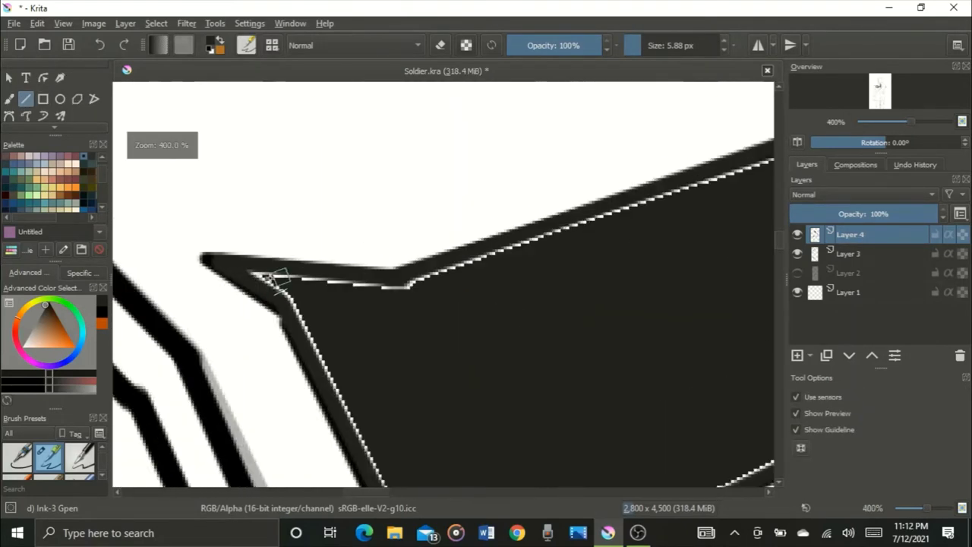
{"action": "left_click_drag", "start_coordinate": [256, 272], "coordinate": [297, 303]}
{"action": "left_click_drag", "start_coordinate": [266, 277], "coordinate": [406, 291]}
{"action": "mouse_move", "coordinate": [405, 291]}
{"action": "left_mouse_down"}
{"action": "mouse_move", "coordinate": [794, 117]}
{"action": "mouse_move", "coordinate": [766, 136]}
{"action": "left_mouse_up"}
{"action": "scroll", "coordinate": [766, 136], "scroll_direction": "down", "scroll_amount": 3}
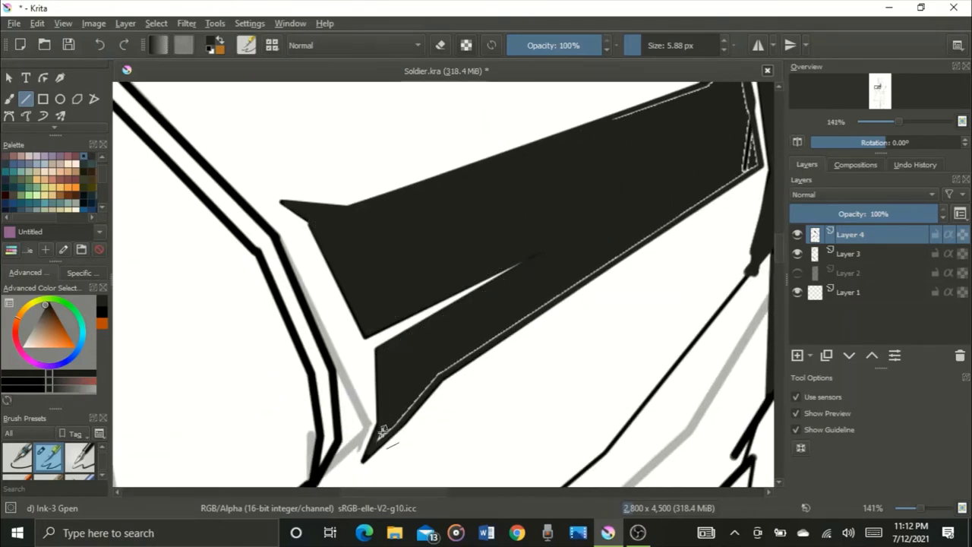
Line over the light seams along the left shoulder-blade panel's lower edge and inner end.
{"action": "left_click_drag", "start_coordinate": [758, 163], "coordinate": [757, 164]}
{"action": "left_click_drag", "start_coordinate": [614, 233], "coordinate": [342, 362]}
{"action": "scroll", "coordinate": [487, 295], "scroll_direction": "up", "scroll_amount": 1}
{"action": "left_click_drag", "start_coordinate": [487, 296], "coordinate": [462, 177]}
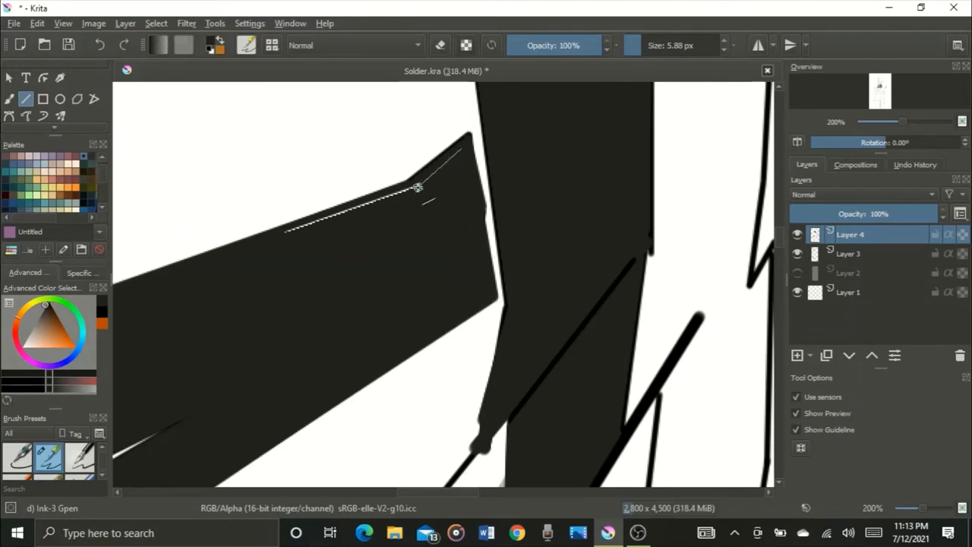
{"action": "left_click_drag", "start_coordinate": [421, 185], "coordinate": [465, 179]}
{"action": "scroll", "coordinate": [473, 188], "scroll_direction": "down", "scroll_amount": 6}
Trace the right shoulder-blade panel's outline and notch in dark grey with the 5.88 px brush.
{"action": "scroll", "coordinate": [571, 199], "scroll_direction": "up", "scroll_amount": 7}
{"action": "left_click_drag", "start_coordinate": [566, 341], "coordinate": [687, 177]}
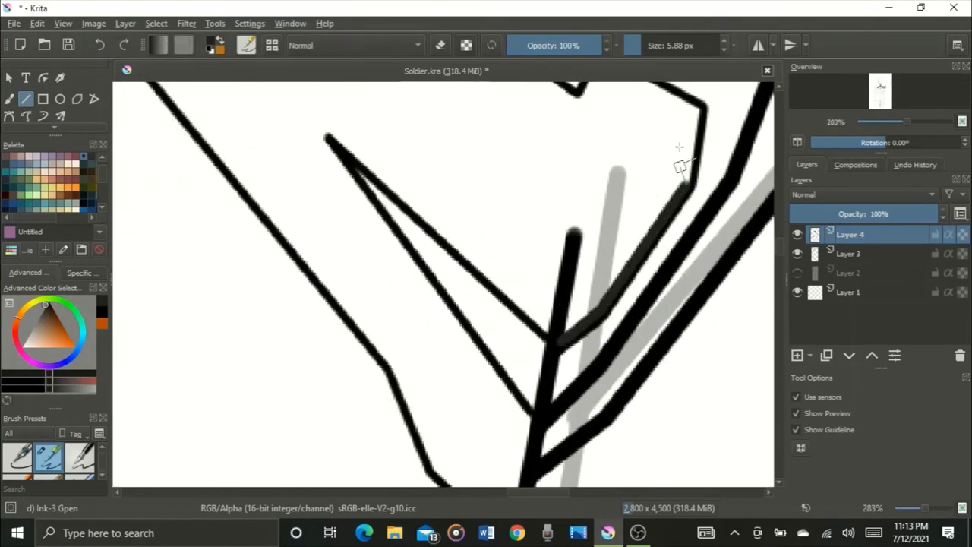
{"action": "scroll", "coordinate": [616, 285], "scroll_direction": "down", "scroll_amount": 4}
{"action": "scroll", "coordinate": [616, 267], "scroll_direction": "up", "scroll_amount": 2}
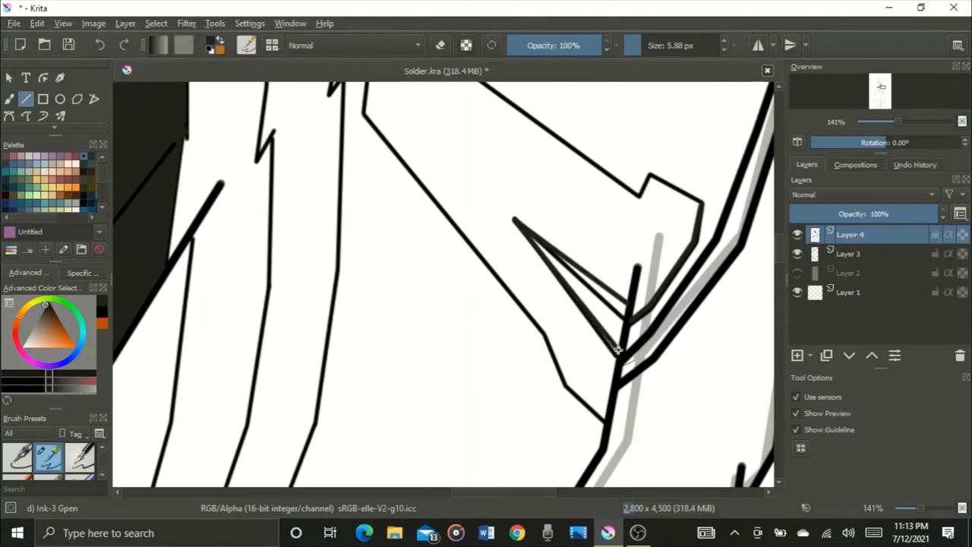
{"action": "scroll", "coordinate": [643, 194], "scroll_direction": "up", "scroll_amount": 3}
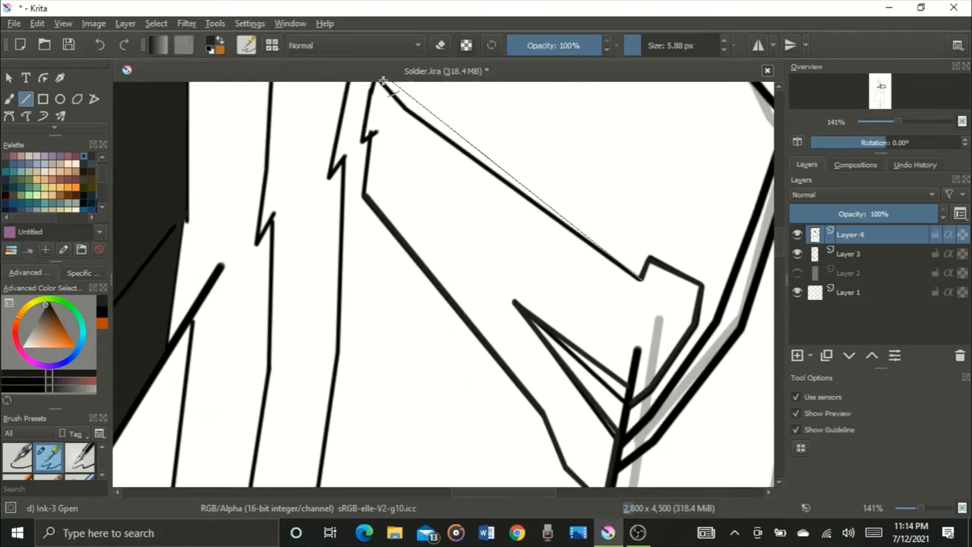
{"action": "scroll", "coordinate": [624, 393], "scroll_direction": "up", "scroll_amount": 1}
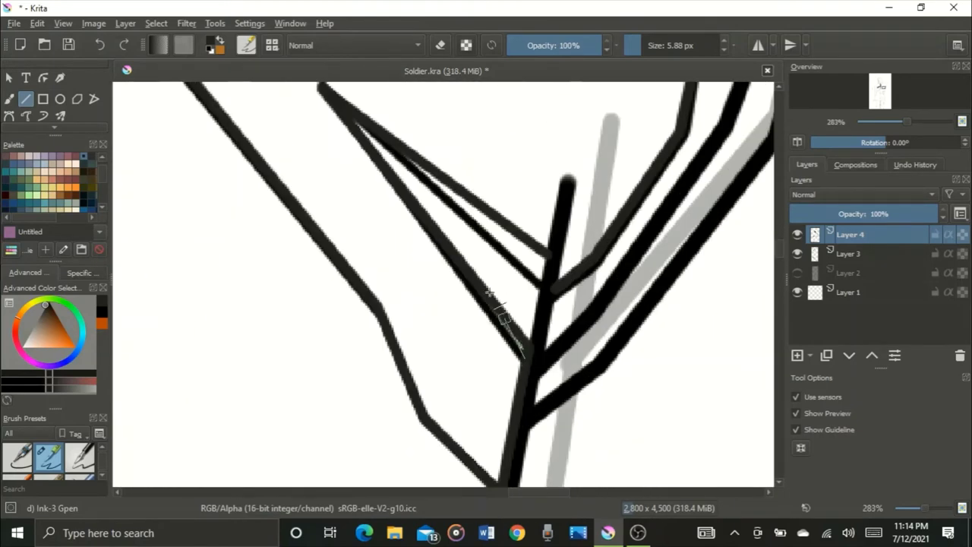
Fill the right shoulder-blade panel with dark grey.
{"action": "scroll", "coordinate": [525, 193], "scroll_direction": "down", "scroll_amount": 4}
{"action": "key", "text": "f"}
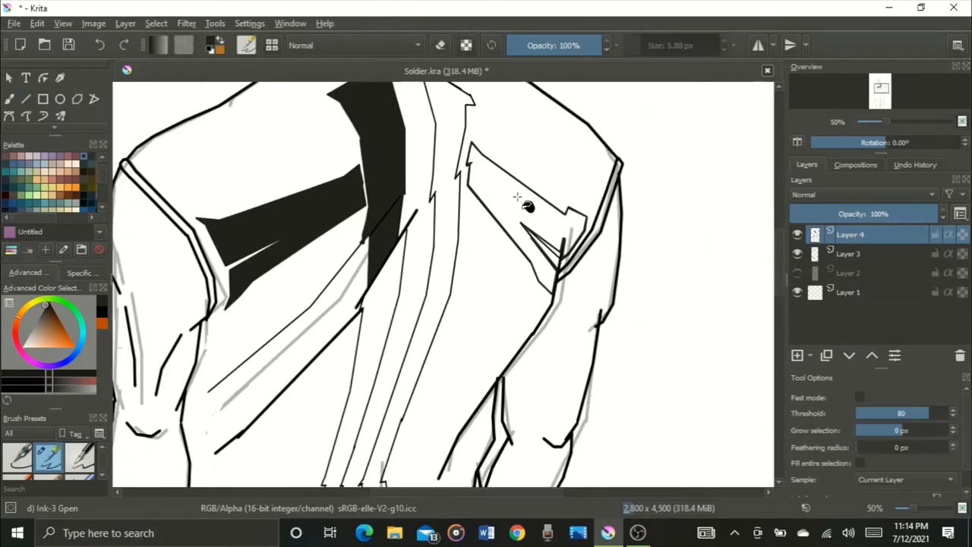
{"action": "left_click", "coordinate": [527, 208]}
Line over the light seams inside the right shoulder-blade panel's edges and its lower tip in dark grey.
{"action": "key", "text": "v"}
{"action": "scroll", "coordinate": [568, 211], "scroll_direction": "up", "scroll_amount": 4}
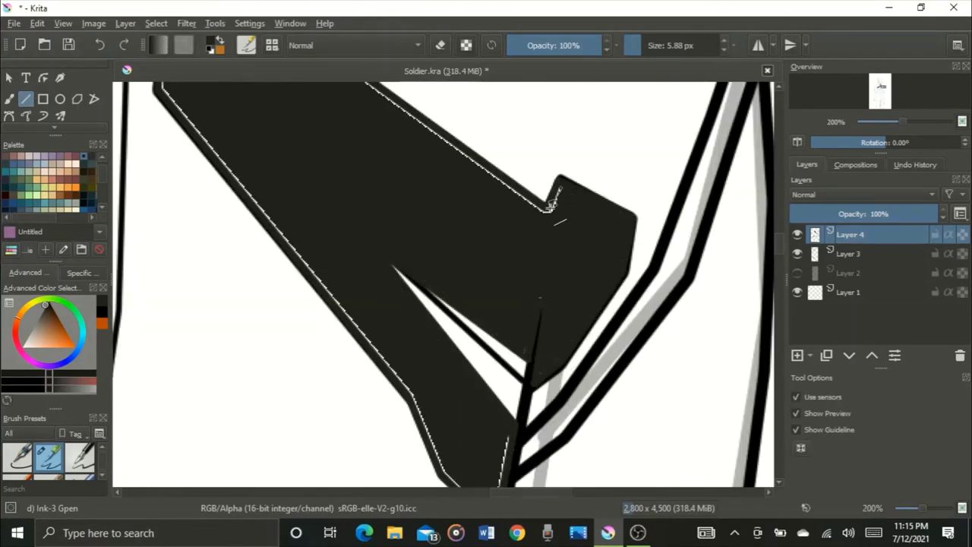
{"action": "left_click_drag", "start_coordinate": [553, 205], "coordinate": [547, 212]}
{"action": "scroll", "coordinate": [628, 361], "scroll_direction": "down", "scroll_amount": 3}
{"action": "scroll", "coordinate": [601, 297], "scroll_direction": "up", "scroll_amount": 2}
{"action": "left_click_drag", "start_coordinate": [601, 323], "coordinate": [365, 159]}
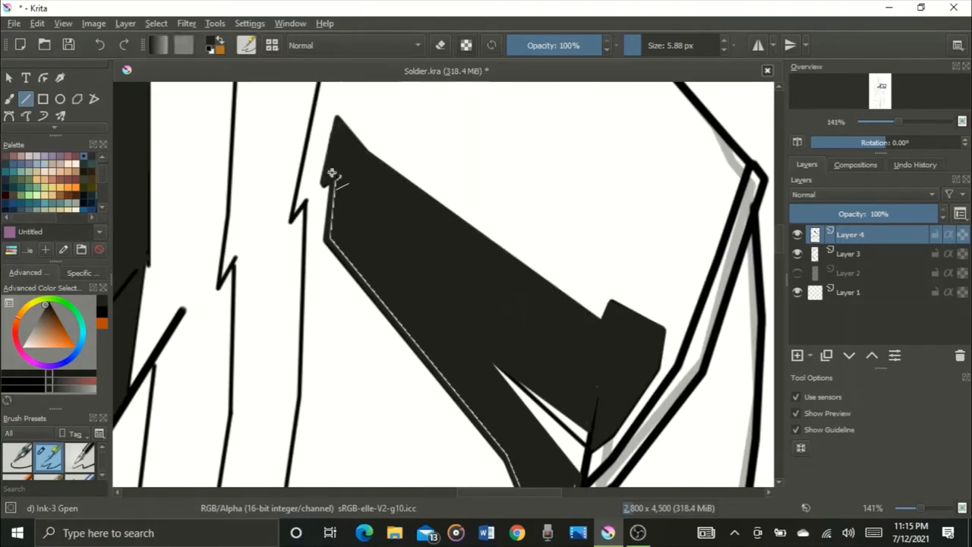
{"action": "scroll", "coordinate": [332, 173], "scroll_direction": "up", "scroll_amount": 1}
{"action": "scroll", "coordinate": [293, 229], "scroll_direction": "down", "scroll_amount": 2}
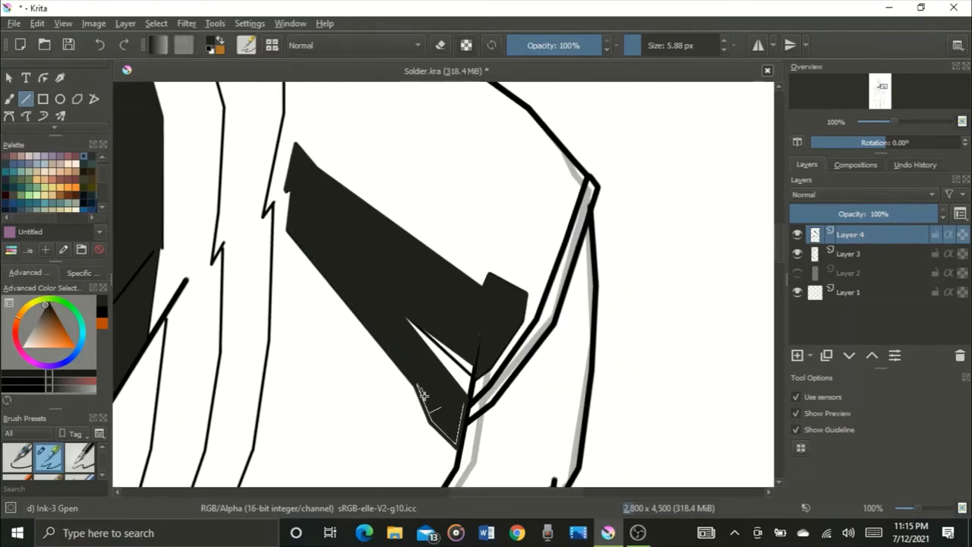
{"action": "scroll", "coordinate": [423, 393], "scroll_direction": "up", "scroll_amount": 3}
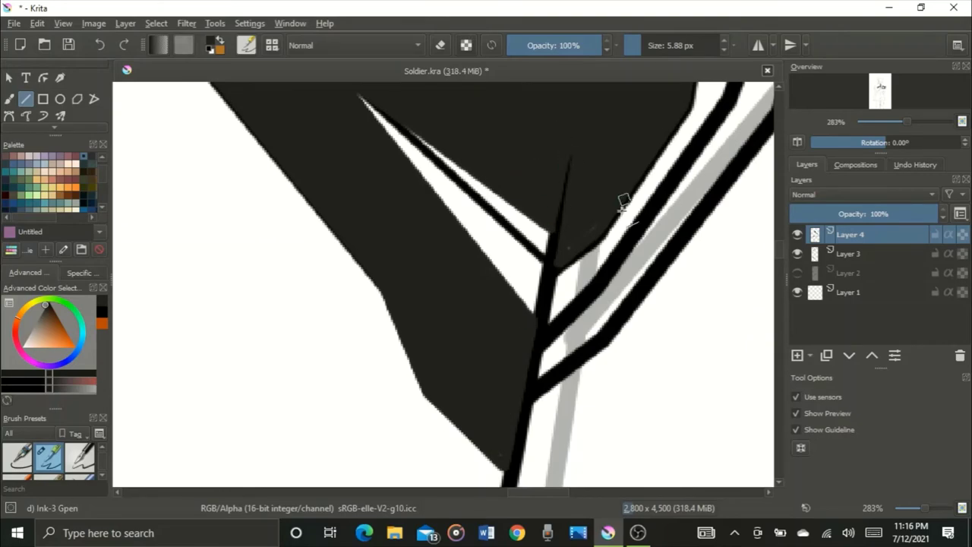
Fill the lower sections of both back stripes with dark grey.
{"action": "scroll", "coordinate": [623, 201], "scroll_direction": "down", "scroll_amount": 5}
{"action": "scroll", "coordinate": [499, 341], "scroll_direction": "up", "scroll_amount": 3}
{"action": "key", "text": "f"}
{"action": "left_click", "coordinate": [481, 237]}
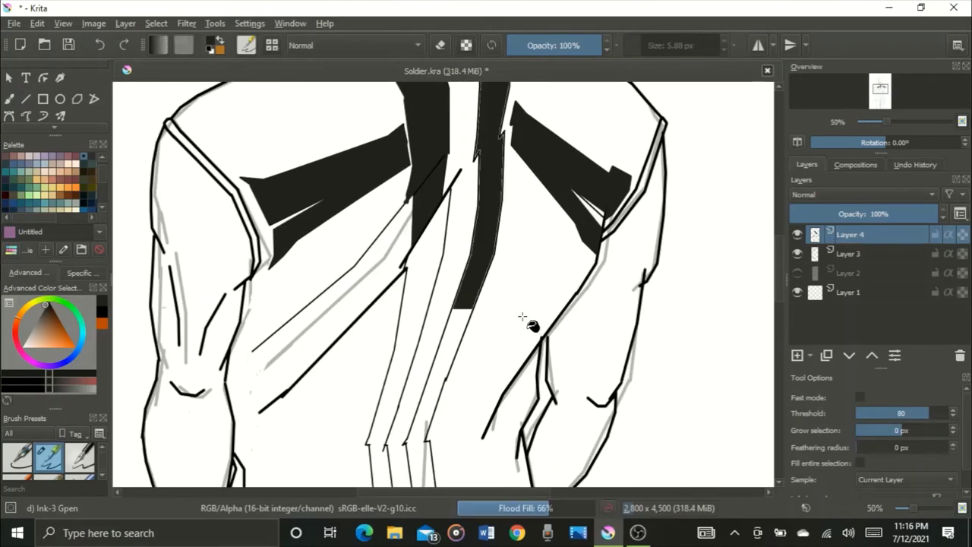
{"action": "scroll", "coordinate": [447, 278], "scroll_direction": "down", "scroll_amount": 4}
{"action": "scroll", "coordinate": [448, 281], "scroll_direction": "up", "scroll_amount": 4}
{"action": "left_click", "coordinate": [428, 263]}
{"action": "scroll", "coordinate": [453, 295], "scroll_direction": "down", "scroll_amount": 3}
Line over the light seams at the upper ends of the back stripes with the 7.88 px brush.
{"action": "key", "text": "b"}
{"action": "scroll", "coordinate": [456, 294], "scroll_direction": "up", "scroll_amount": 1}
{"action": "key", "text": "v"}
{"action": "mouse_move", "coordinate": [484, 237]}
{"action": "left_mouse_down"}
{"action": "mouse_move", "coordinate": [473, 241]}
{"action": "mouse_move", "coordinate": [470, 175]}
{"action": "mouse_move", "coordinate": [473, 337]}
{"action": "left_mouse_up"}
{"action": "scroll", "coordinate": [464, 161], "scroll_direction": "up", "scroll_amount": 5}
{"action": "scroll", "coordinate": [499, 199], "scroll_direction": "up", "scroll_amount": 3}
{"action": "left_click_drag", "start_coordinate": [473, 330], "coordinate": [190, 163]}
{"action": "double_click", "coordinate": [725, 41]}
{"action": "left_click_drag", "start_coordinate": [425, 186], "coordinate": [663, 197]}
{"action": "left_click_drag", "start_coordinate": [427, 179], "coordinate": [332, 168]}
{"action": "mouse_move", "coordinate": [331, 171]}
{"action": "left_mouse_down"}
{"action": "mouse_move", "coordinate": [466, 466]}
{"action": "mouse_move", "coordinate": [439, 416]}
{"action": "left_mouse_up"}
{"action": "scroll", "coordinate": [668, 274], "scroll_direction": "down", "scroll_amount": 4}
Line over the light seams along the right stripe's edges between the shoulder-blade panels.
{"action": "mouse_move", "coordinate": [723, 260]}
{"action": "left_mouse_down"}
{"action": "mouse_move", "coordinate": [669, 262]}
{"action": "mouse_move", "coordinate": [547, 150]}
{"action": "left_mouse_up"}
{"action": "left_click_drag", "start_coordinate": [544, 136], "coordinate": [543, 178]}
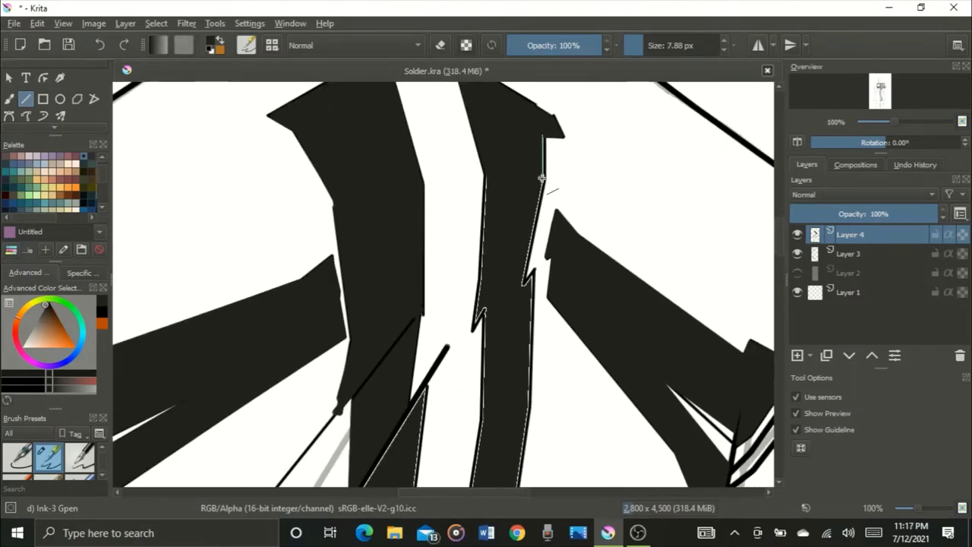
{"action": "left_click_drag", "start_coordinate": [498, 287], "coordinate": [471, 192]}
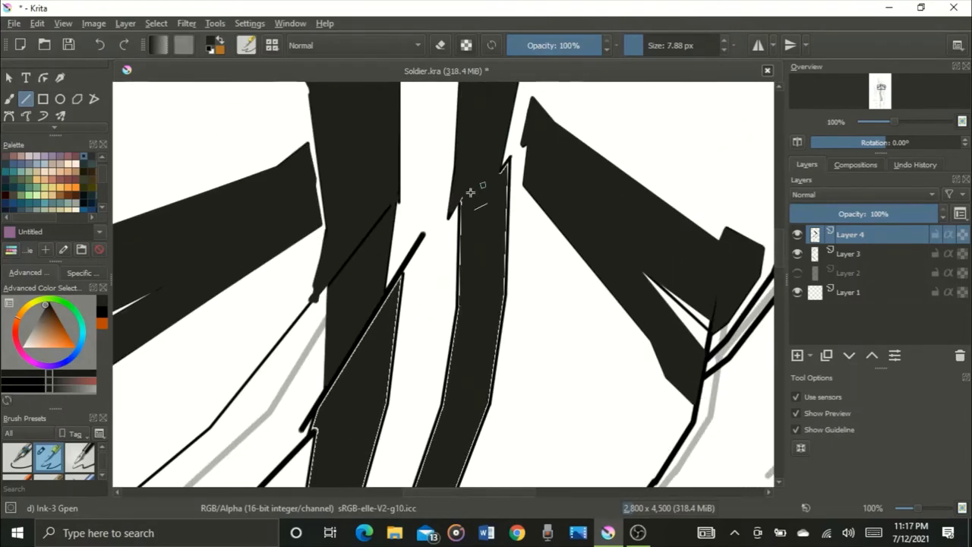
{"action": "left_click_drag", "start_coordinate": [503, 295], "coordinate": [488, 404]}
{"action": "left_click_drag", "start_coordinate": [515, 372], "coordinate": [565, 210]}
Line over the light seams around the left stripe's middle section below the shoulder blades in dark grey.
{"action": "left_click_drag", "start_coordinate": [509, 149], "coordinate": [493, 242]}
{"action": "left_click_drag", "start_coordinate": [452, 117], "coordinate": [469, 106]}
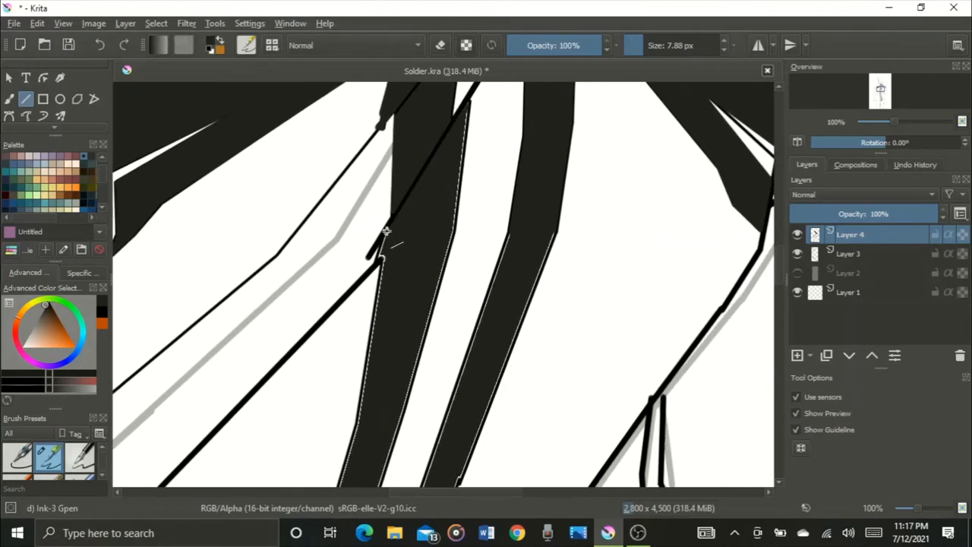
{"action": "scroll", "coordinate": [386, 231], "scroll_direction": "up", "scroll_amount": 3}
{"action": "scroll", "coordinate": [367, 384], "scroll_direction": "down", "scroll_amount": 1}
{"action": "left_click_drag", "start_coordinate": [499, 174], "coordinate": [468, 362]}
{"action": "scroll", "coordinate": [471, 360], "scroll_direction": "down", "scroll_amount": 3}
{"action": "left_click_drag", "start_coordinate": [473, 360], "coordinate": [486, 215]}
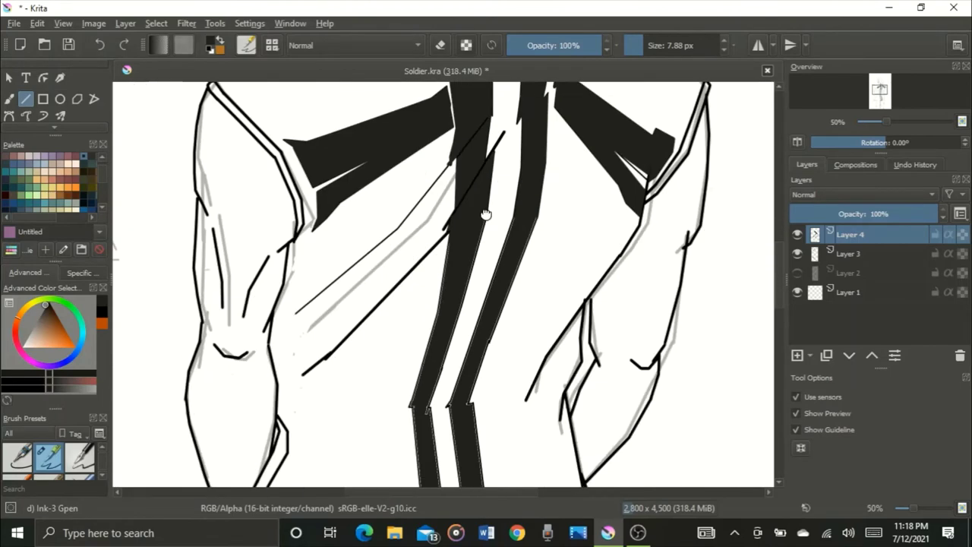
Line over the light seams along the facing edges of the two stripes above the waist joint.
{"action": "scroll", "coordinate": [490, 228], "scroll_direction": "up", "scroll_amount": 3}
{"action": "mouse_move", "coordinate": [470, 141]}
{"action": "left_mouse_down"}
{"action": "mouse_move", "coordinate": [386, 479]}
{"action": "mouse_move", "coordinate": [383, 270]}
{"action": "left_mouse_up"}
{"action": "scroll", "coordinate": [382, 232], "scroll_direction": "down", "scroll_amount": 3}
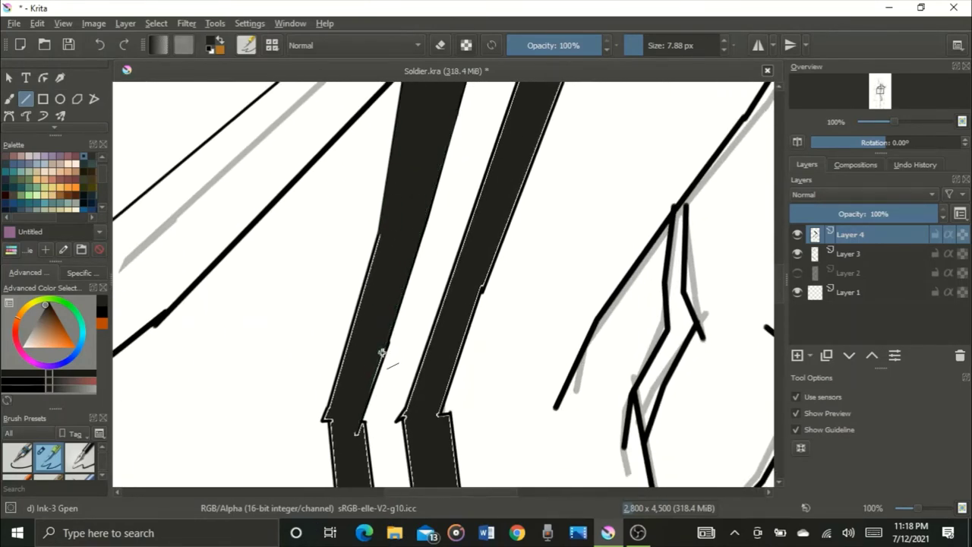
{"action": "left_click_drag", "start_coordinate": [514, 159], "coordinate": [417, 335]}
{"action": "mouse_move", "coordinate": [438, 215]}
{"action": "left_mouse_down"}
{"action": "mouse_move", "coordinate": [375, 386]}
{"action": "mouse_move", "coordinate": [333, 450]}
{"action": "left_mouse_up"}
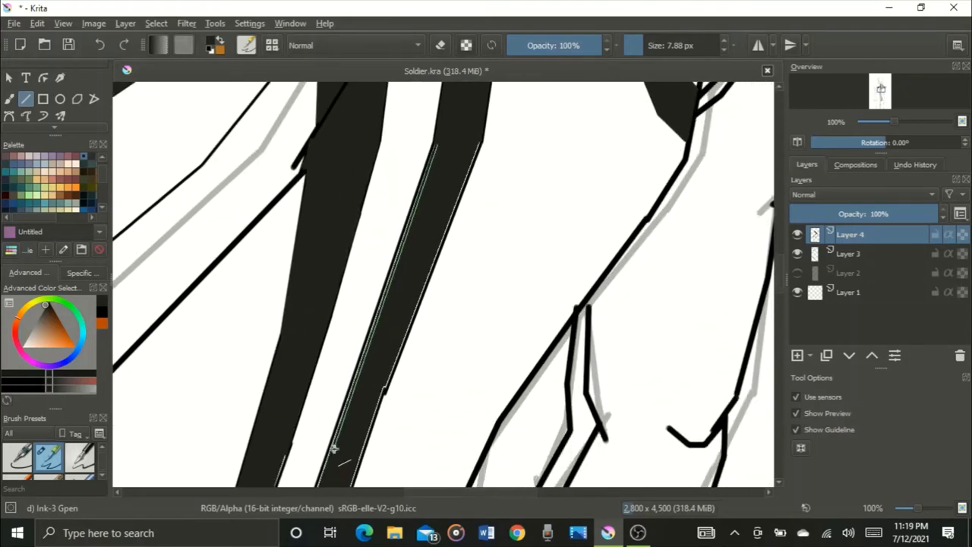
Line over the remaining light seams on the right stripe's outer edge and the left stripe's inner edge at the waist joint.
{"action": "mouse_move", "coordinate": [481, 141]}
{"action": "left_mouse_down"}
{"action": "mouse_move", "coordinate": [383, 386]}
{"action": "mouse_move", "coordinate": [456, 199]}
{"action": "left_mouse_up"}
{"action": "left_click_drag", "start_coordinate": [456, 199], "coordinate": [378, 119]}
{"action": "scroll", "coordinate": [431, 197], "scroll_direction": "up", "scroll_amount": 3}
{"action": "left_click_drag", "start_coordinate": [202, 179], "coordinate": [182, 221]}
{"action": "scroll", "coordinate": [182, 219], "scroll_direction": "down", "scroll_amount": 1}
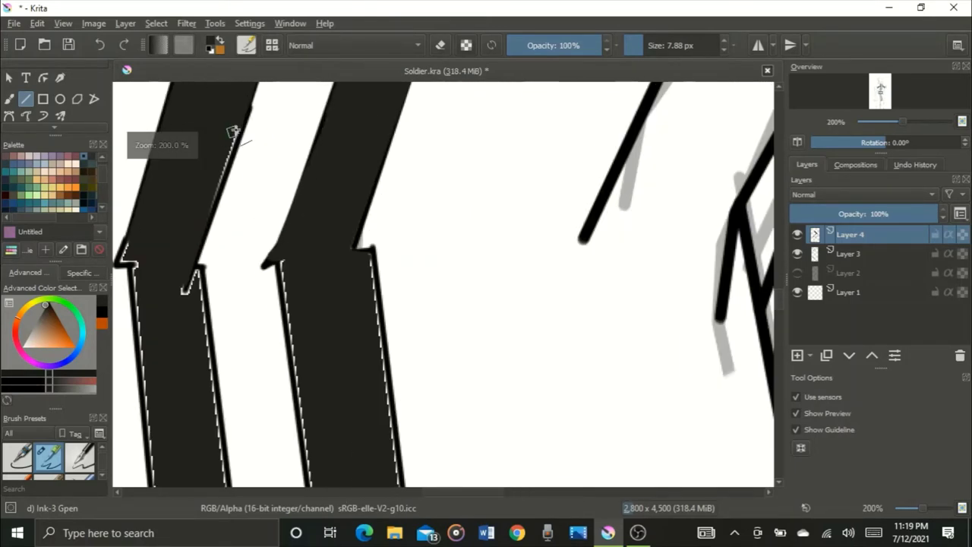
{"action": "left_click_drag", "start_coordinate": [234, 131], "coordinate": [199, 230]}
{"action": "left_click_drag", "start_coordinate": [181, 263], "coordinate": [255, 133]}
Line over the light seams along both stripes' edges in the section just below the waist joint.
{"action": "scroll", "coordinate": [233, 140], "scroll_direction": "up", "scroll_amount": 2}
{"action": "scroll", "coordinate": [212, 121], "scroll_direction": "down", "scroll_amount": 1}
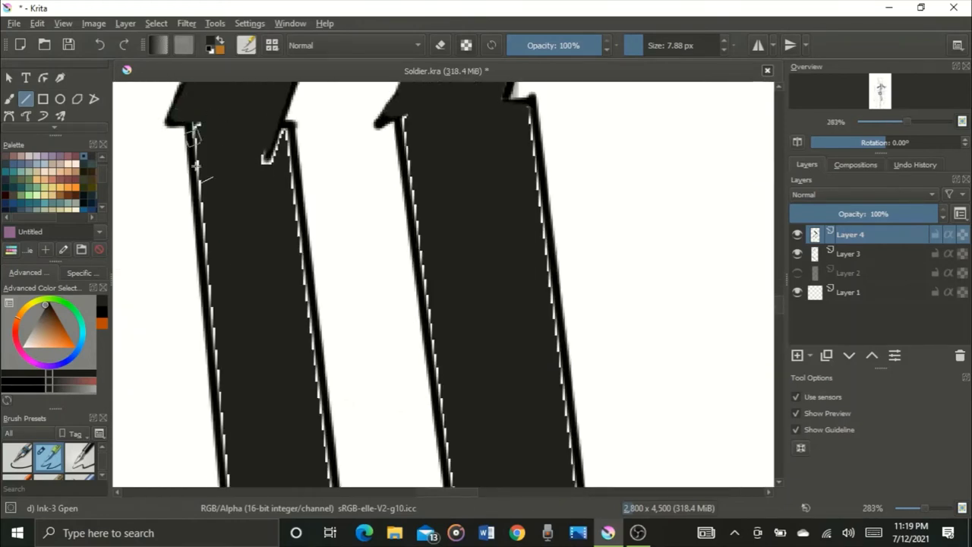
{"action": "left_click_drag", "start_coordinate": [196, 165], "coordinate": [207, 277]}
{"action": "left_click_drag", "start_coordinate": [280, 294], "coordinate": [357, 297]}
{"action": "scroll", "coordinate": [347, 183], "scroll_direction": "down", "scroll_amount": 4}
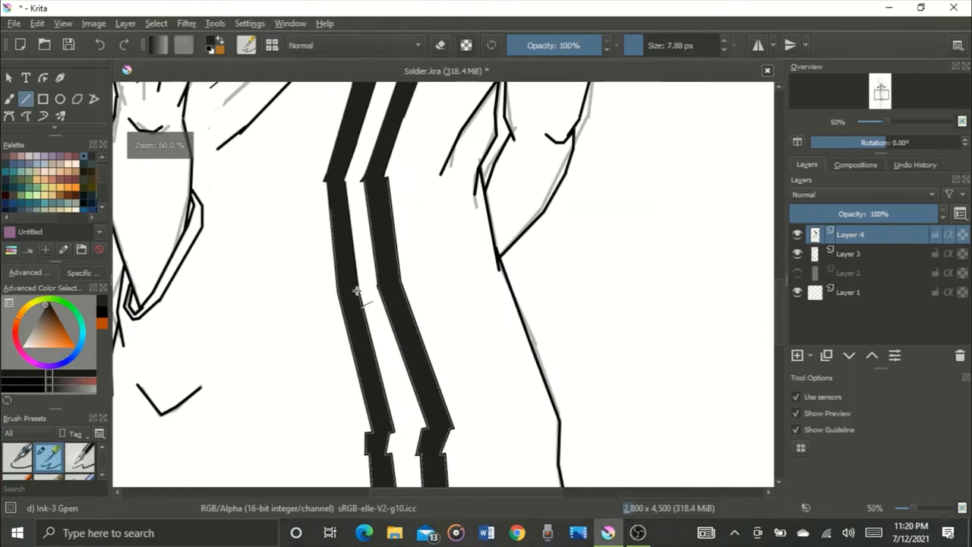
{"action": "left_click_drag", "start_coordinate": [351, 99], "coordinate": [335, 317]}
{"action": "scroll", "coordinate": [361, 357], "scroll_direction": "up", "scroll_amount": 2}
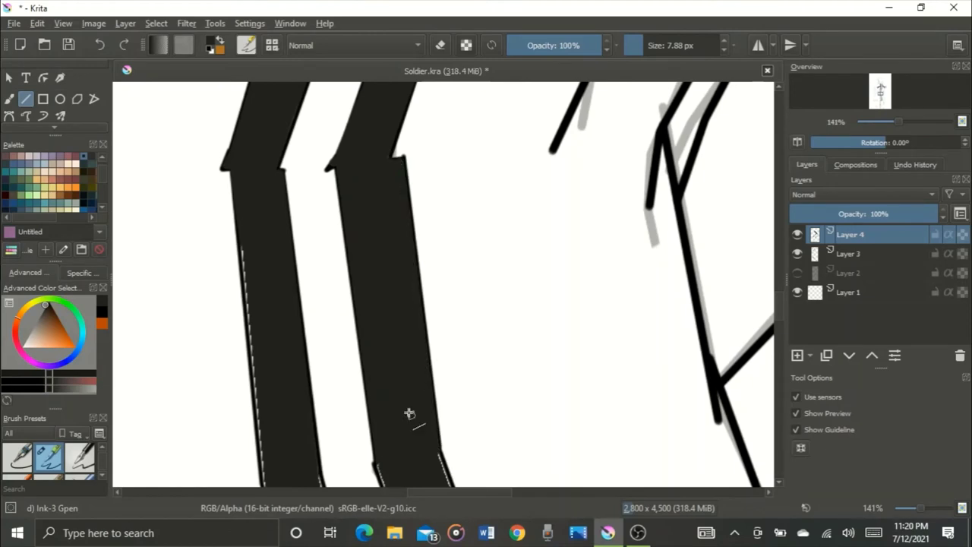
{"action": "left_click_drag", "start_coordinate": [410, 414], "coordinate": [389, 273]}
{"action": "left_click_drag", "start_coordinate": [225, 102], "coordinate": [258, 336]}
Line over the light seams along the slanted lower section of both stripes.
{"action": "left_click_drag", "start_coordinate": [413, 319], "coordinate": [302, 50]}
{"action": "left_click_drag", "start_coordinate": [328, 88], "coordinate": [457, 446]}
{"action": "scroll", "coordinate": [267, 122], "scroll_direction": "up", "scroll_amount": 1}
{"action": "left_click_drag", "start_coordinate": [267, 121], "coordinate": [351, 290]}
{"action": "left_click_drag", "start_coordinate": [332, 197], "coordinate": [504, 421]}
{"action": "scroll", "coordinate": [295, 236], "scroll_direction": "down", "scroll_amount": 3}
{"action": "scroll", "coordinate": [297, 184], "scroll_direction": "down", "scroll_amount": 1}
{"action": "left_click_drag", "start_coordinate": [294, 181], "coordinate": [356, 289]}
Line over the light seams at the lower end of the slanted stripes and their notches above the hem.
{"action": "scroll", "coordinate": [373, 106], "scroll_direction": "up", "scroll_amount": 2}
{"action": "left_click_drag", "start_coordinate": [374, 427], "coordinate": [370, 237]}
{"action": "mouse_move", "coordinate": [366, 87]}
{"action": "left_mouse_down"}
{"action": "mouse_move", "coordinate": [392, 153]}
{"action": "mouse_move", "coordinate": [400, 330]}
{"action": "left_mouse_up"}
{"action": "left_click_drag", "start_coordinate": [372, 113], "coordinate": [378, 172]}
{"action": "left_click_drag", "start_coordinate": [368, 113], "coordinate": [440, 399]}
{"action": "scroll", "coordinate": [441, 400], "scroll_direction": "up", "scroll_amount": 2}
{"action": "left_click_drag", "start_coordinate": [444, 396], "coordinate": [345, 407]}
{"action": "mouse_move", "coordinate": [368, 404]}
{"action": "left_mouse_down"}
{"action": "mouse_move", "coordinate": [378, 230]}
{"action": "mouse_move", "coordinate": [343, 308]}
{"action": "left_mouse_up"}
{"action": "scroll", "coordinate": [367, 296], "scroll_direction": "down", "scroll_amount": 7}
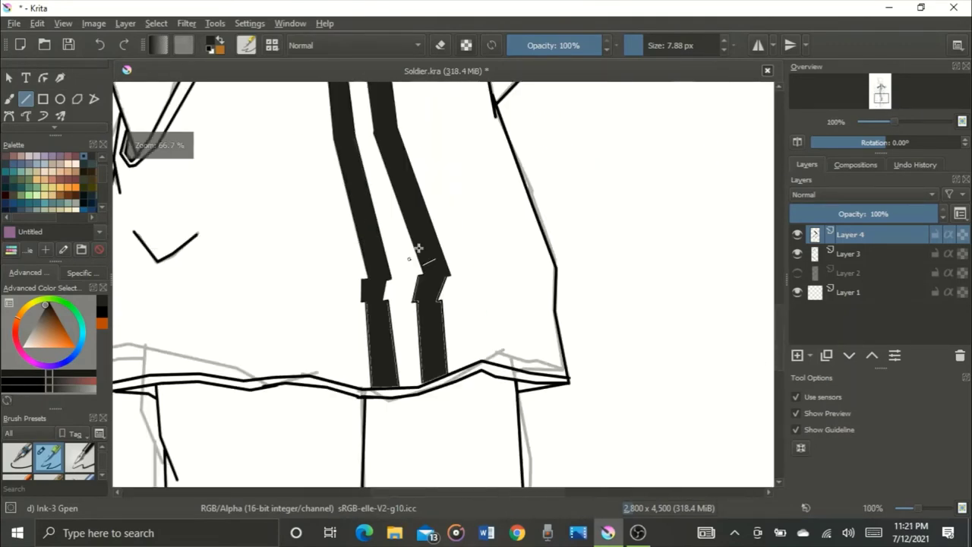
{"action": "mouse_move", "coordinate": [395, 251]}
{"action": "left_mouse_down"}
{"action": "mouse_move", "coordinate": [440, 348]}
{"action": "mouse_move", "coordinate": [452, 456]}
{"action": "left_mouse_up"}
On Layer 3, draw the light-and-shadow boundary line down the hood from its crown to the neck.
{"action": "scroll", "coordinate": [448, 448], "scroll_direction": "up", "scroll_amount": 1}
{"action": "scroll", "coordinate": [364, 212], "scroll_direction": "up", "scroll_amount": 4}
{"action": "scroll", "coordinate": [298, 194], "scroll_direction": "down", "scroll_amount": 2}
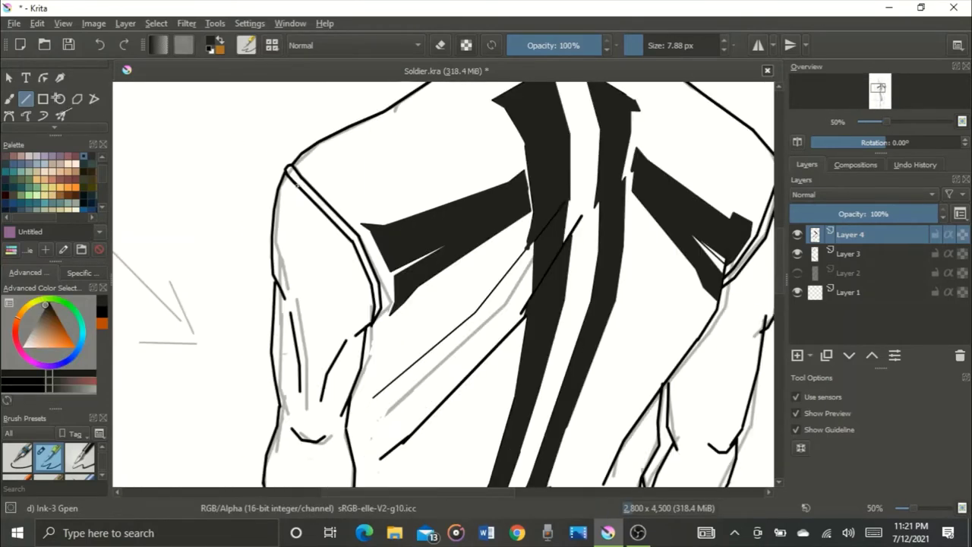
{"action": "left_click", "coordinate": [847, 256]}
{"action": "left_click_drag", "start_coordinate": [415, 193], "coordinate": [364, 458]}
{"action": "scroll", "coordinate": [422, 91], "scroll_direction": "up", "scroll_amount": 2}
{"action": "scroll", "coordinate": [462, 116], "scroll_direction": "down", "scroll_amount": 5}
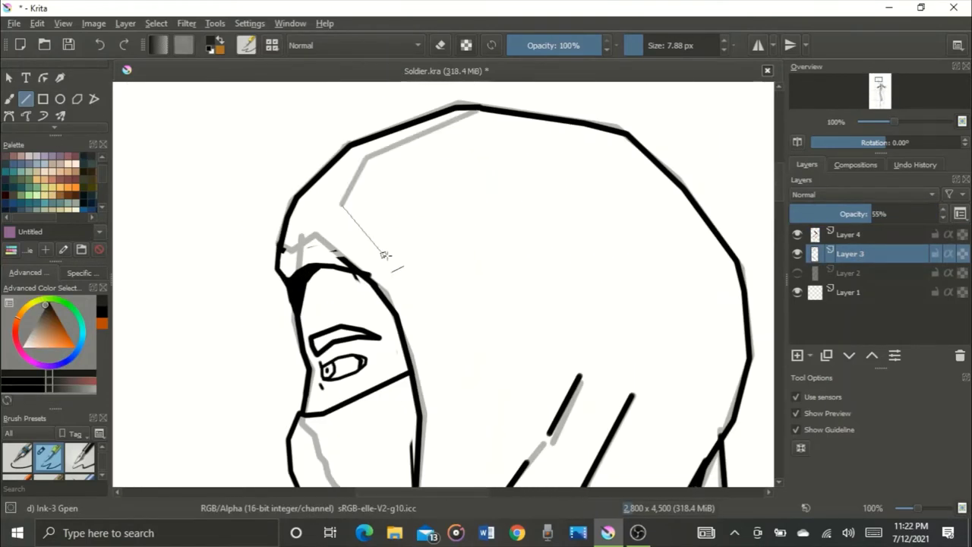
{"action": "scroll", "coordinate": [439, 400], "scroll_direction": "down", "scroll_amount": 3}
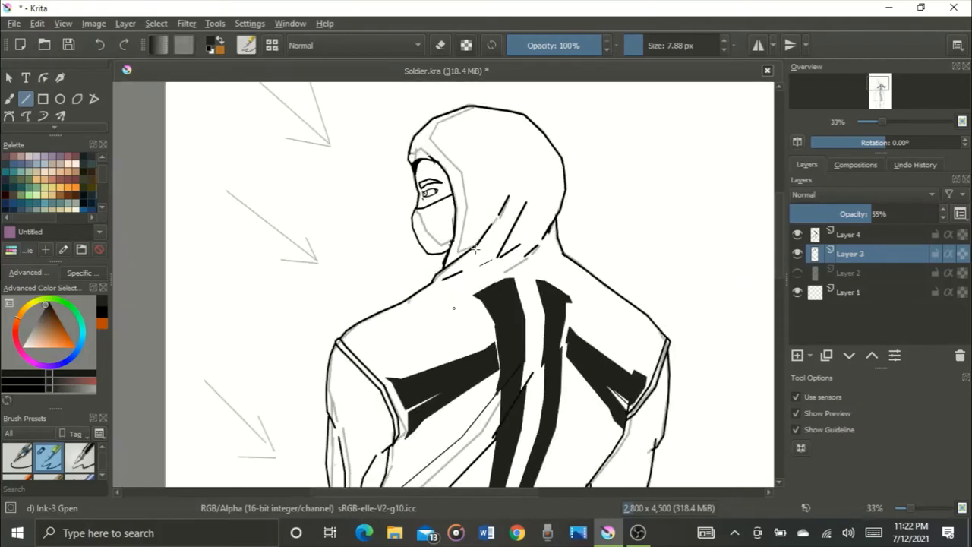
Draw the shadow boundary line along the left shoulder and down the left upper arm.
{"action": "scroll", "coordinate": [414, 376], "scroll_direction": "up", "scroll_amount": 3}
{"action": "scroll", "coordinate": [390, 352], "scroll_direction": "down", "scroll_amount": 1}
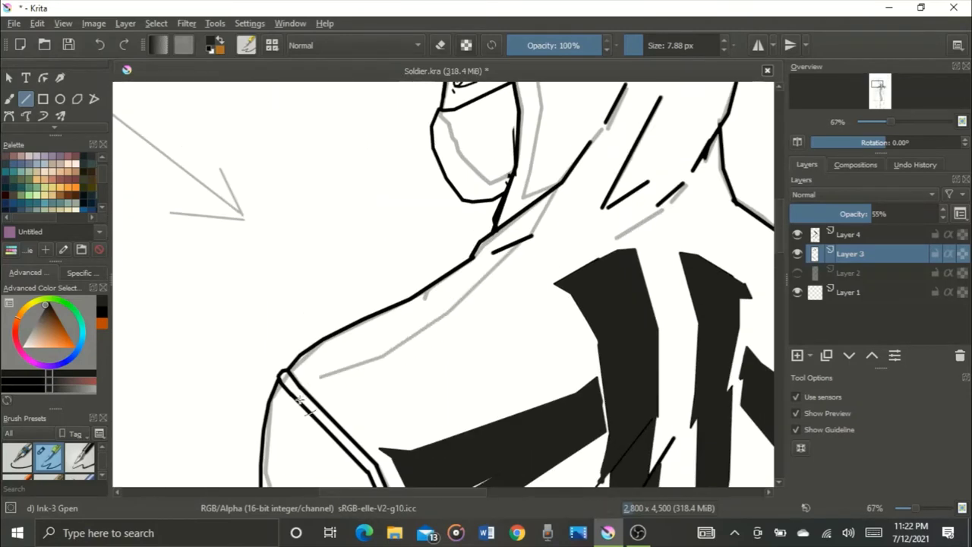
{"action": "left_click_drag", "start_coordinate": [301, 401], "coordinate": [335, 180]}
{"action": "left_click_drag", "start_coordinate": [319, 380], "coordinate": [354, 175]}
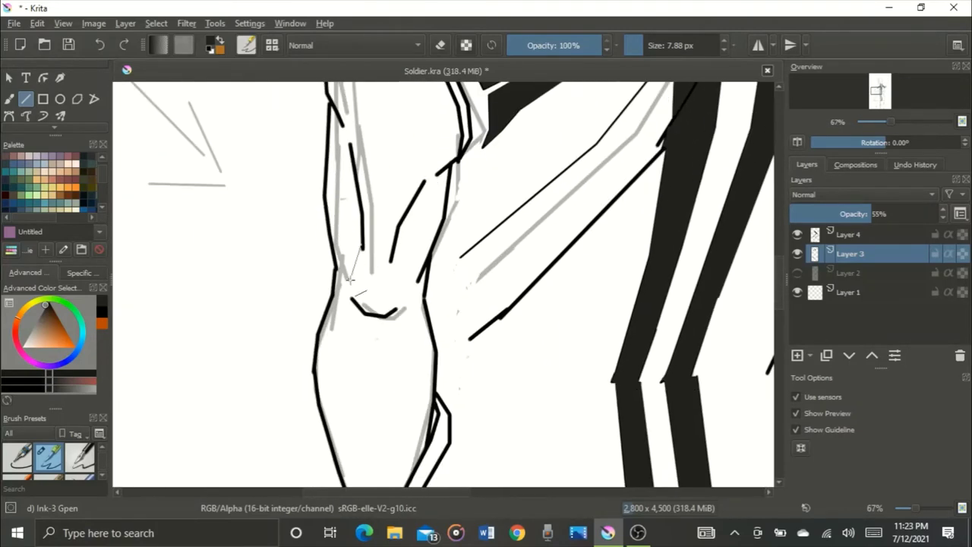
Continue the shadow boundary line down the left forearm and the tunic's left side.
{"action": "left_click_drag", "start_coordinate": [330, 404], "coordinate": [334, 179]}
{"action": "left_click_drag", "start_coordinate": [343, 342], "coordinate": [364, 274]}
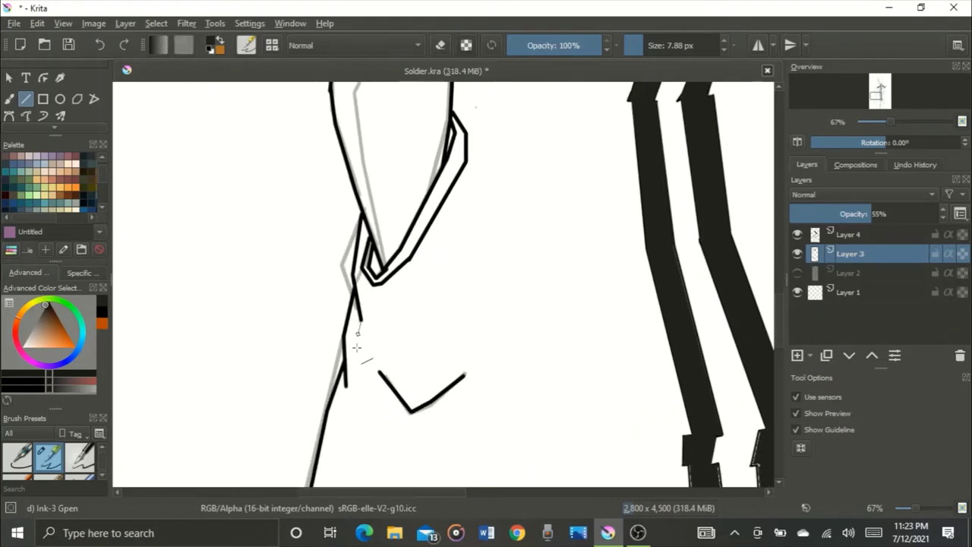
{"action": "left_click_drag", "start_coordinate": [357, 347], "coordinate": [382, 202]}
{"action": "scroll", "coordinate": [378, 345], "scroll_direction": "down", "scroll_amount": 4}
{"action": "left_click_drag", "start_coordinate": [386, 243], "coordinate": [339, 454]}
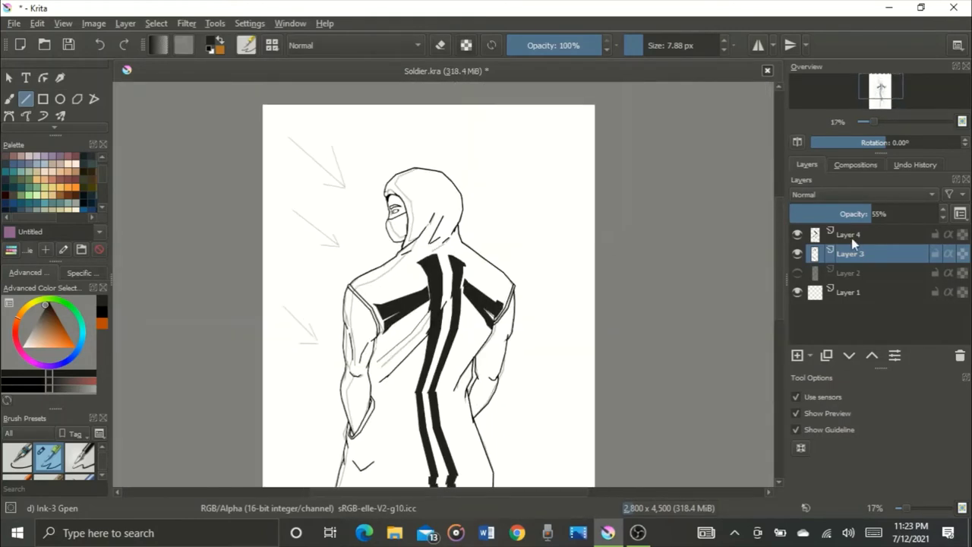
On Layer 4, trace the hood's shadow boundary line in a lighter grey.
{"action": "left_click", "coordinate": [851, 236]}
{"action": "scroll", "coordinate": [382, 188], "scroll_direction": "up", "scroll_amount": 3}
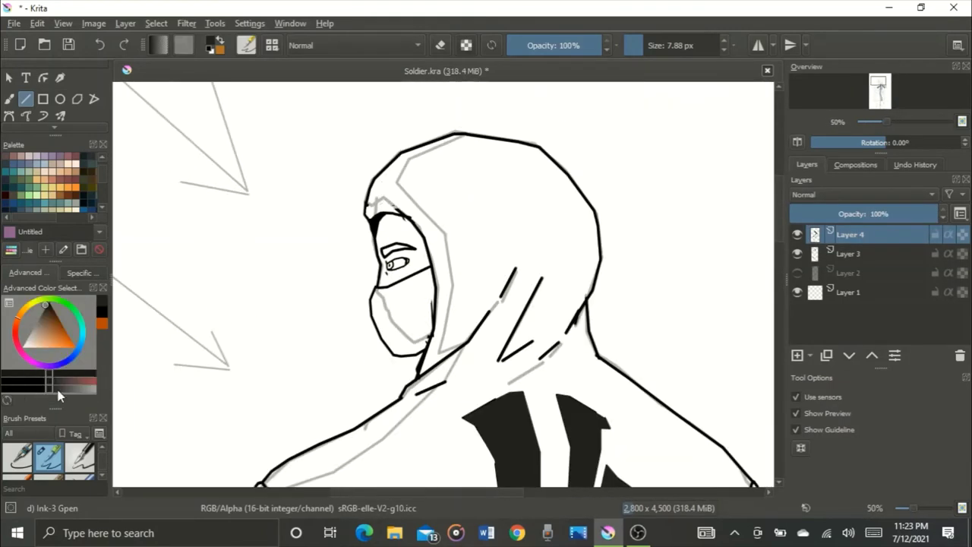
{"action": "left_click", "coordinate": [90, 386]}
{"action": "scroll", "coordinate": [414, 152], "scroll_direction": "up", "scroll_amount": 3}
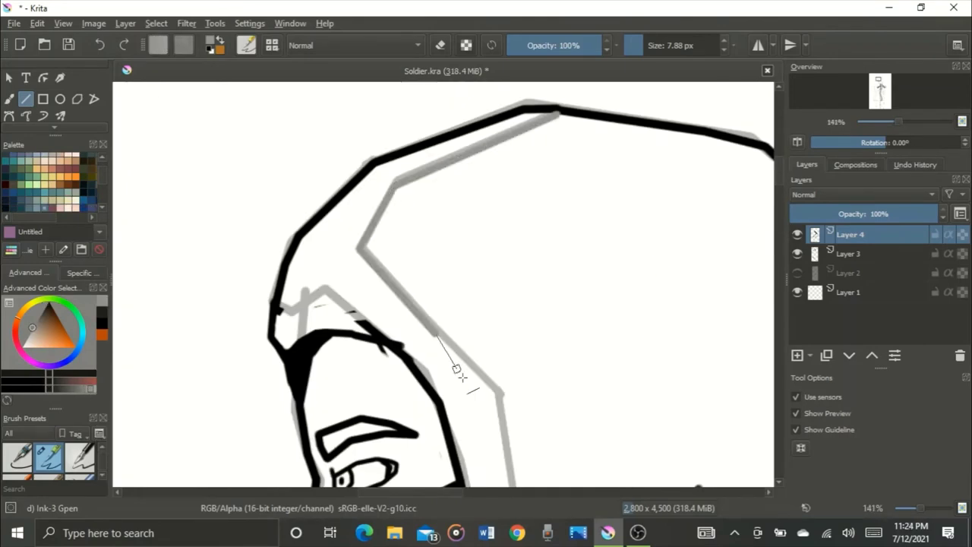
{"action": "left_click_drag", "start_coordinate": [463, 378], "coordinate": [473, 382]}
{"action": "left_click_drag", "start_coordinate": [473, 383], "coordinate": [495, 366]}
{"action": "left_click_drag", "start_coordinate": [498, 367], "coordinate": [490, 243]}
{"action": "scroll", "coordinate": [513, 247], "scroll_direction": "down", "scroll_amount": 2}
{"action": "scroll", "coordinate": [493, 326], "scroll_direction": "up", "scroll_amount": 3}
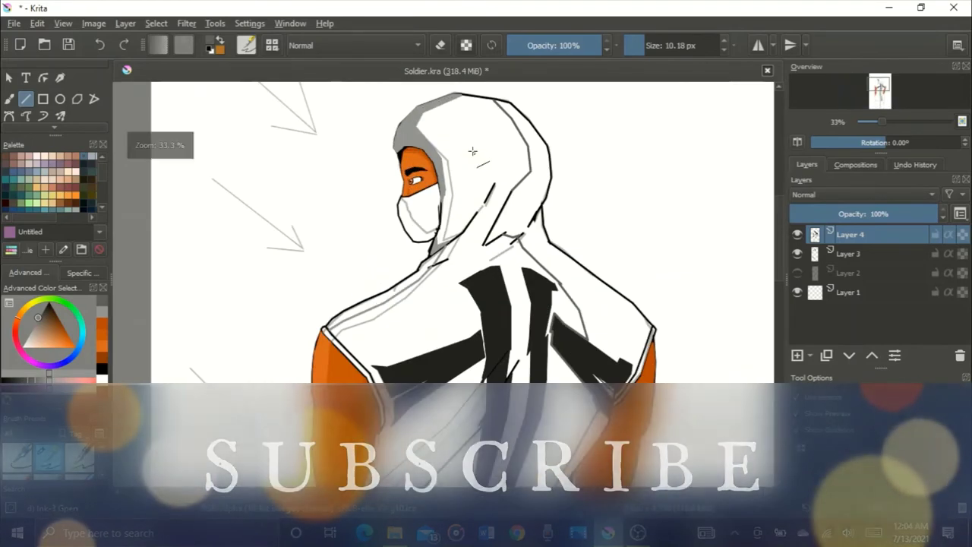
Fill the shadowed area of the hood with medium-dark grey.
{"action": "key", "text": "f"}
{"action": "left_click", "coordinate": [491, 141]}
{"action": "scroll", "coordinate": [471, 260], "scroll_direction": "down", "scroll_amount": 2}
{"action": "left_click_drag", "start_coordinate": [474, 303], "coordinate": [477, 231]}
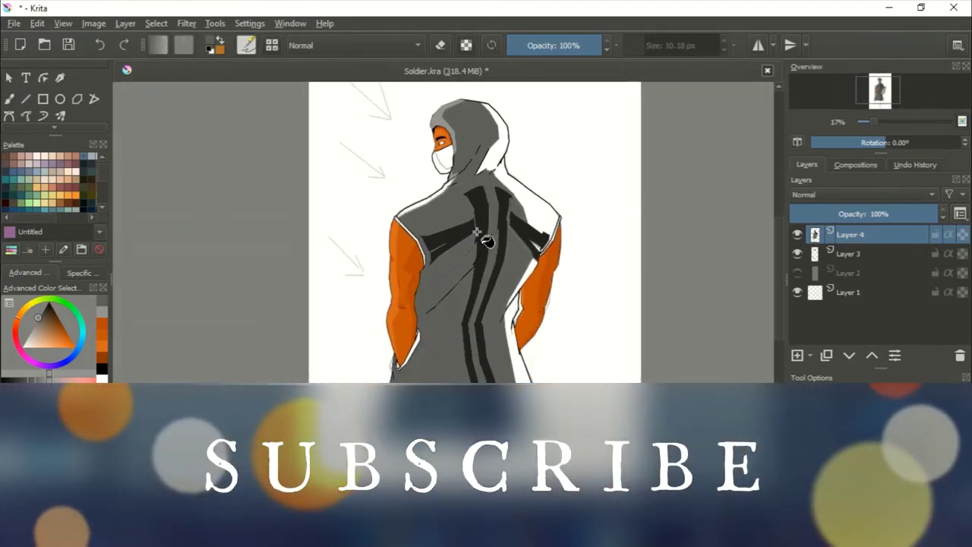
Fill the lit strip along the left shoulder with light grey.
{"action": "scroll", "coordinate": [477, 232], "scroll_direction": "up", "scroll_amount": 4}
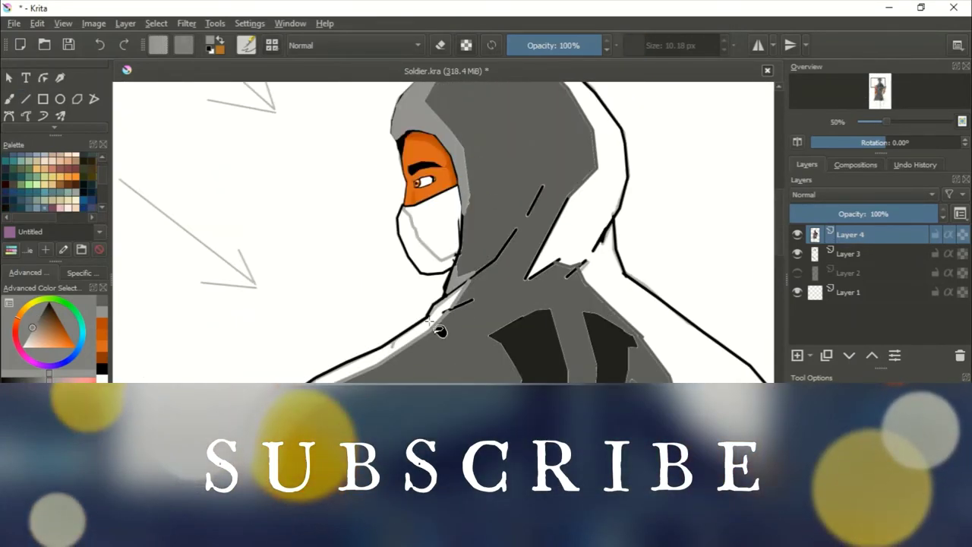
{"action": "left_click", "coordinate": [395, 345]}
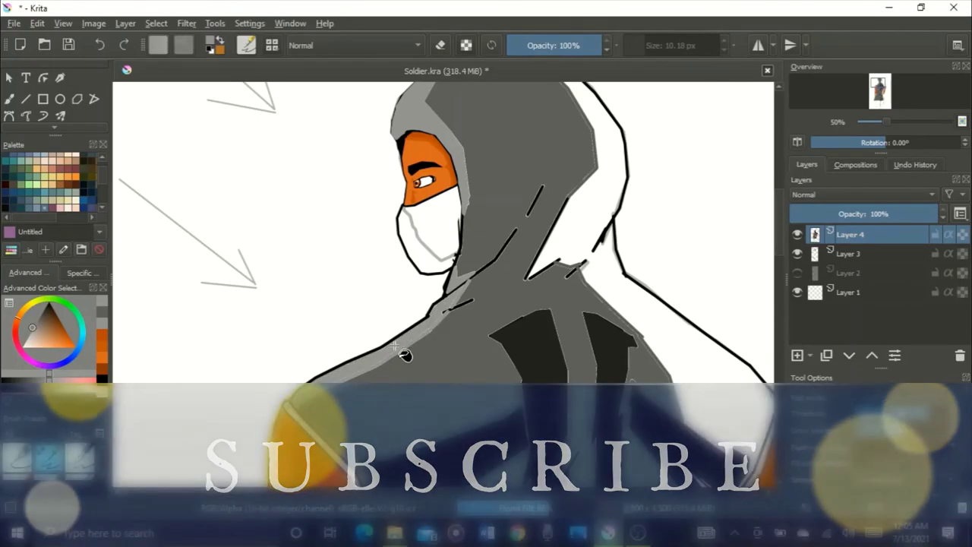
{"action": "scroll", "coordinate": [395, 346], "scroll_direction": "up", "scroll_amount": 2}
{"action": "scroll", "coordinate": [538, 254], "scroll_direction": "down", "scroll_amount": 5}
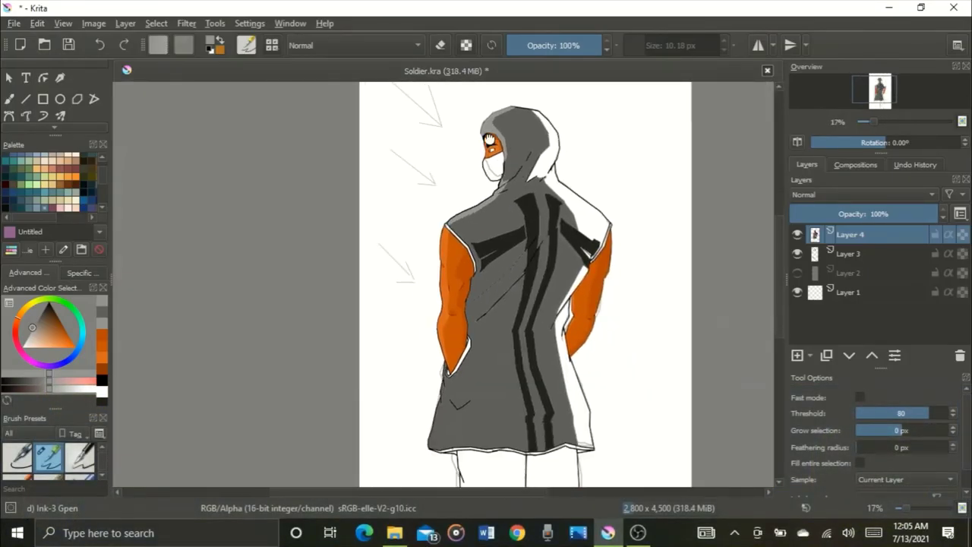
Draw the mask's inner front edge and a short horizontal strap in black with the 8.18 px Line tool.
{"action": "scroll", "coordinate": [488, 140], "scroll_direction": "up", "scroll_amount": 8}
{"action": "scroll", "coordinate": [506, 210], "scroll_direction": "down", "scroll_amount": 1}
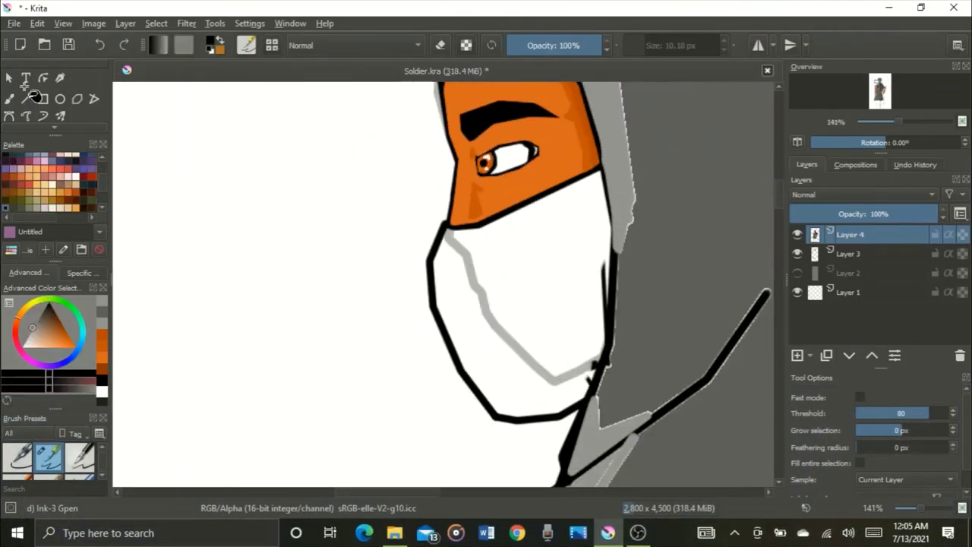
{"action": "left_click", "coordinate": [30, 98]}
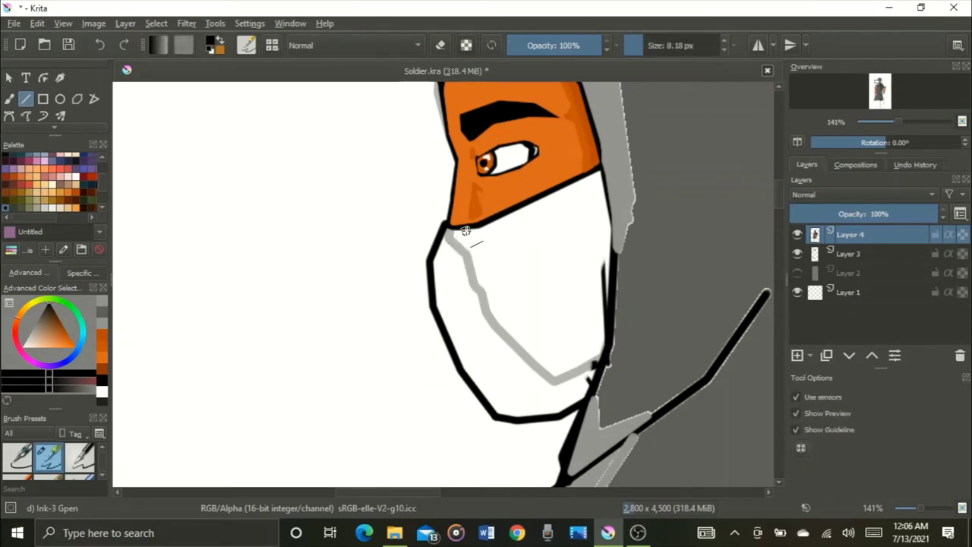
{"action": "left_click_drag", "start_coordinate": [445, 259], "coordinate": [449, 299]}
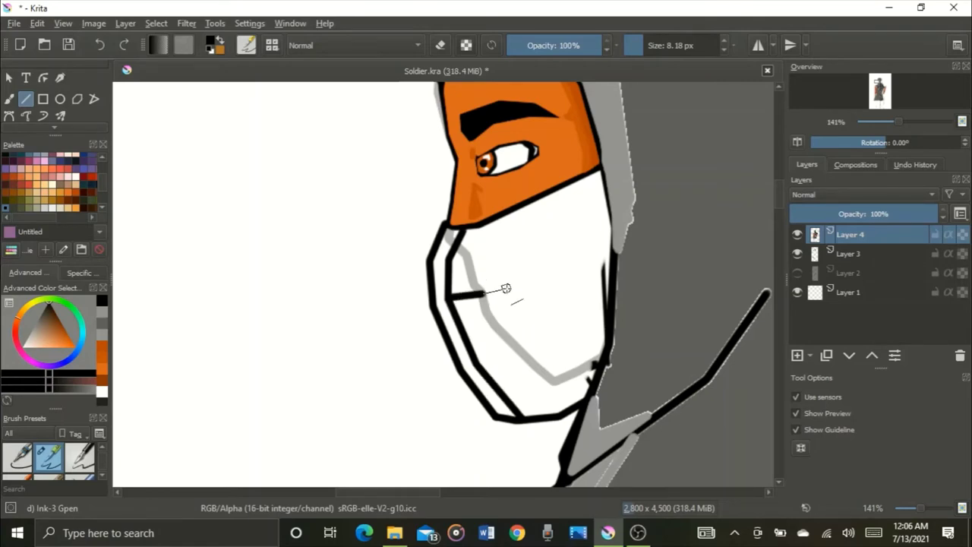
{"action": "scroll", "coordinate": [490, 300], "scroll_direction": "down", "scroll_amount": 6}
{"action": "scroll", "coordinate": [484, 298], "scroll_direction": "up", "scroll_amount": 7}
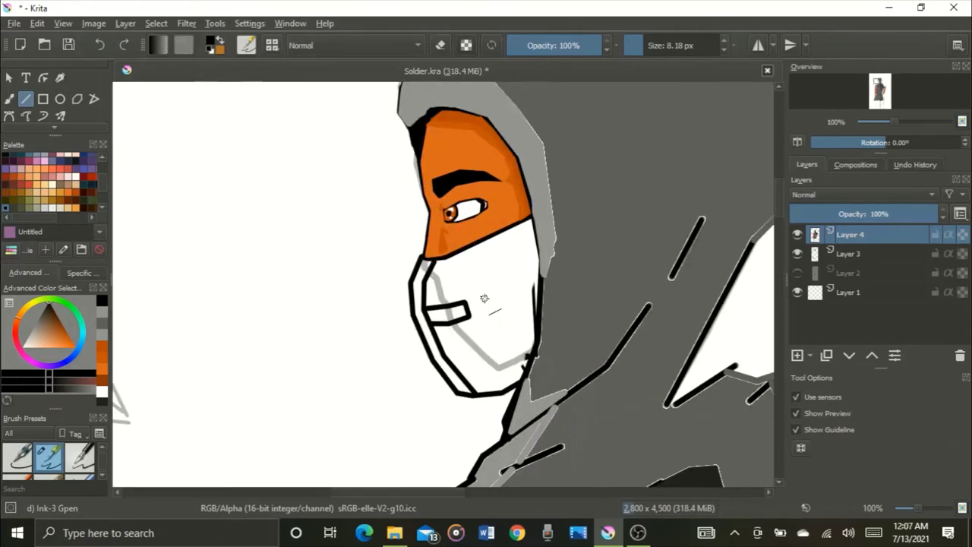
Outline a slanted rectangular bar across the upper part of the mask, parallel to its top edge, in black.
{"action": "left_click_drag", "start_coordinate": [550, 184], "coordinate": [564, 177]}
{"action": "left_click_drag", "start_coordinate": [564, 176], "coordinate": [570, 210]}
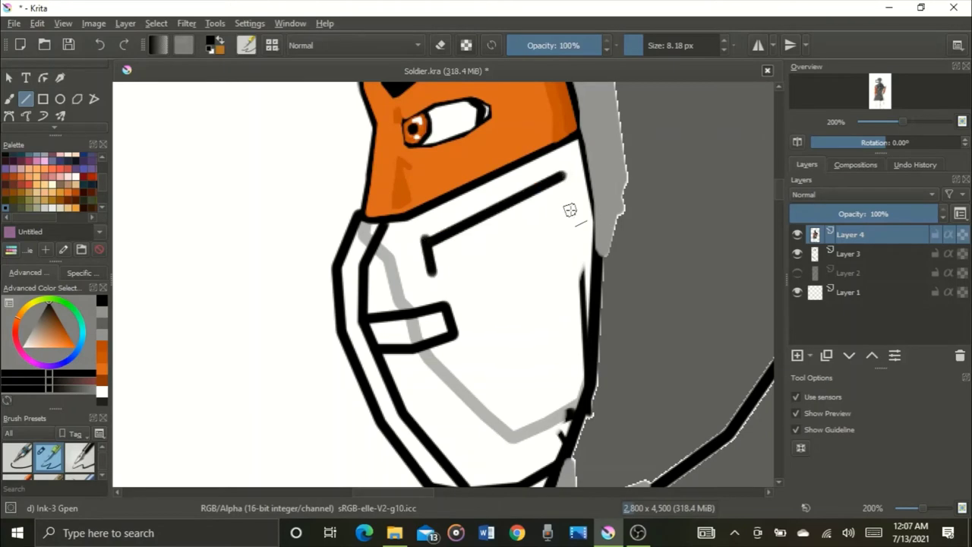
{"action": "left_click_drag", "start_coordinate": [435, 272], "coordinate": [570, 209]}
Outline a hooked stem beneath the slanted bar to form a block letter J on the mask.
{"action": "scroll", "coordinate": [516, 262], "scroll_direction": "down", "scroll_amount": 2}
{"action": "scroll", "coordinate": [502, 264], "scroll_direction": "up", "scroll_amount": 2}
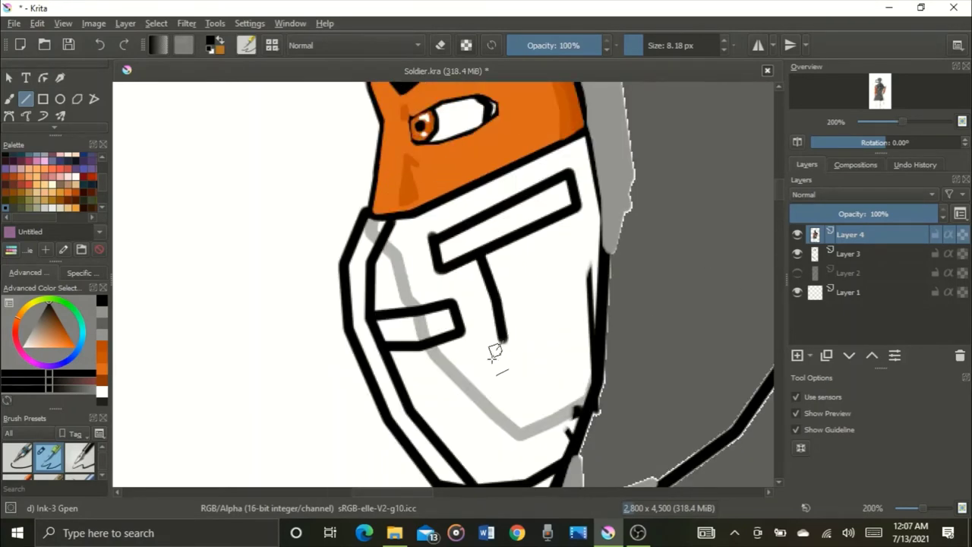
{"action": "scroll", "coordinate": [468, 336], "scroll_direction": "down", "scroll_amount": 5}
{"action": "scroll", "coordinate": [471, 335], "scroll_direction": "up", "scroll_amount": 5}
{"action": "left_click_drag", "start_coordinate": [473, 262], "coordinate": [495, 330]}
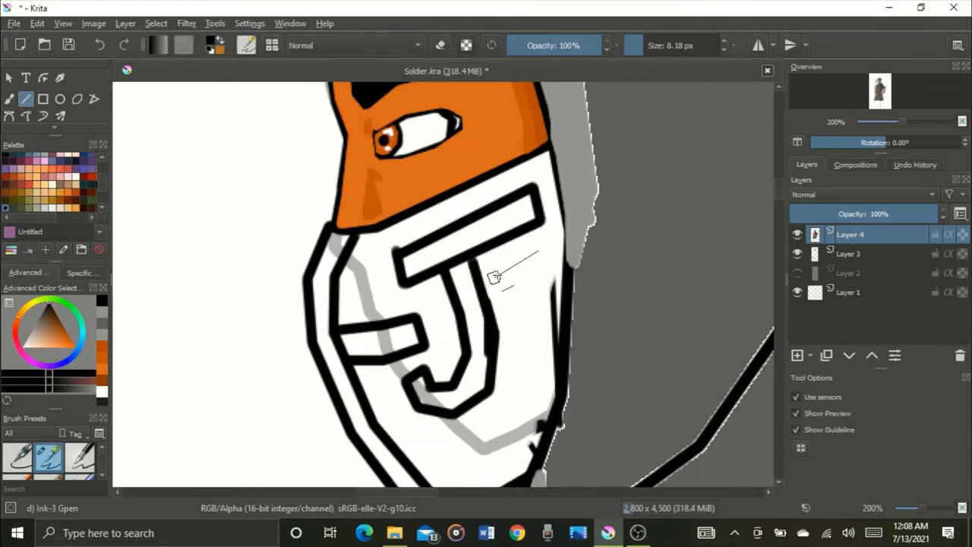
Outline a block letter C beside the J on the mask in black.
{"action": "left_click_drag", "start_coordinate": [494, 277], "coordinate": [495, 275]}
{"action": "scroll", "coordinate": [516, 376], "scroll_direction": "down", "scroll_amount": 1}
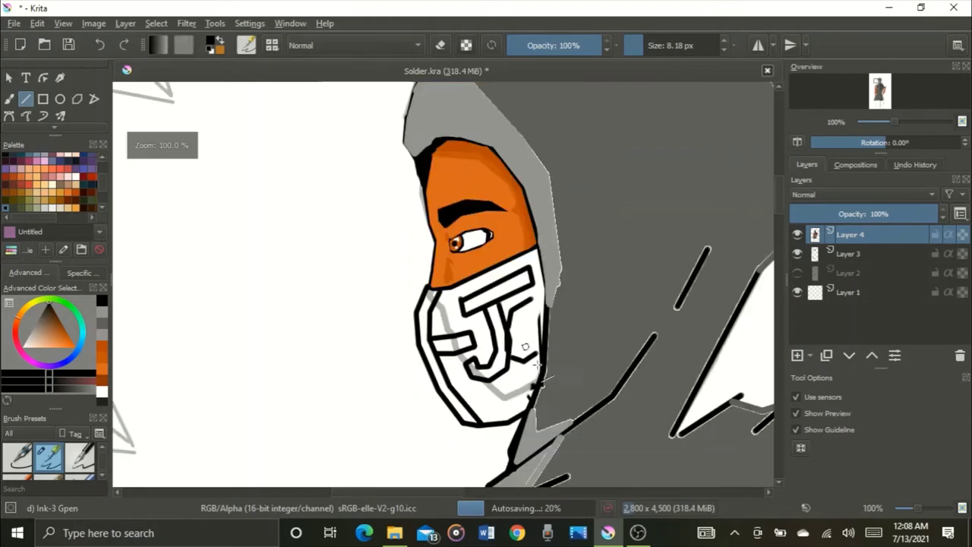
{"action": "scroll", "coordinate": [428, 194], "scroll_direction": "up", "scroll_amount": 4}
{"action": "scroll", "coordinate": [434, 142], "scroll_direction": "down", "scroll_amount": 2}
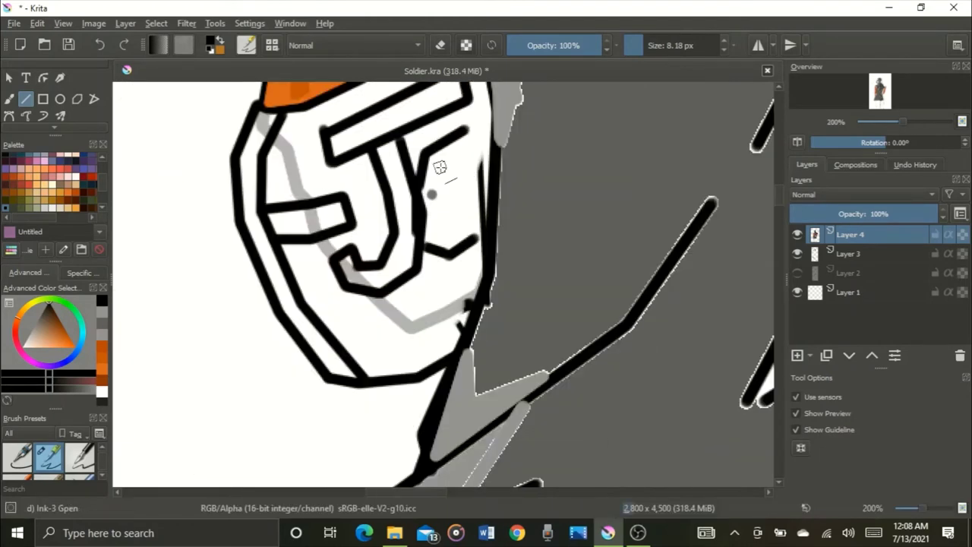
{"action": "scroll", "coordinate": [488, 233], "scroll_direction": "up", "scroll_amount": 2}
{"action": "mouse_move", "coordinate": [486, 245]}
{"action": "left_mouse_down"}
{"action": "mouse_move", "coordinate": [412, 276]}
{"action": "mouse_move", "coordinate": [413, 337]}
{"action": "mouse_move", "coordinate": [462, 373]}
{"action": "mouse_move", "coordinate": [490, 351]}
{"action": "left_mouse_up"}
{"action": "scroll", "coordinate": [479, 408], "scroll_direction": "down", "scroll_amount": 6}
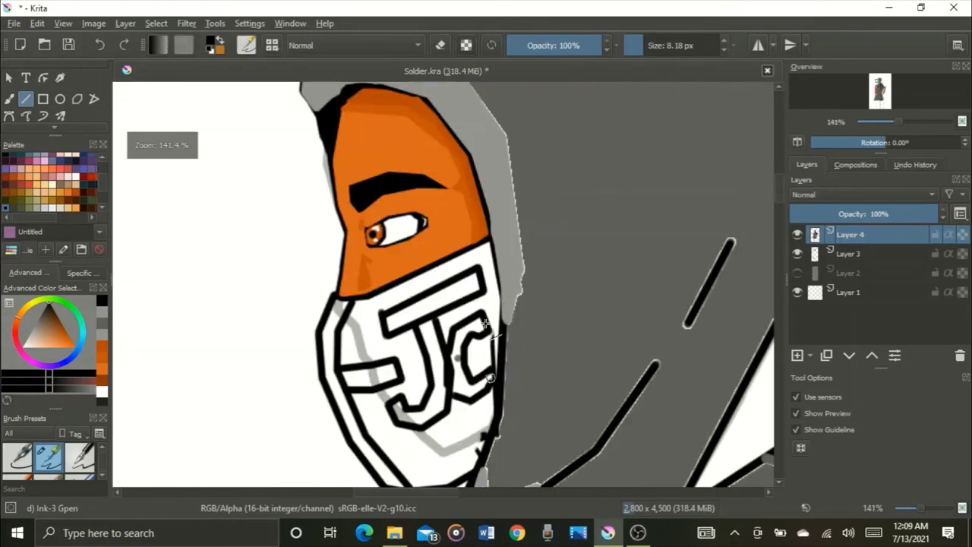
Draw a second black line parallel to the mask's top edge and thicken its lower edge in black.
{"action": "scroll", "coordinate": [380, 219], "scroll_direction": "up", "scroll_amount": 6}
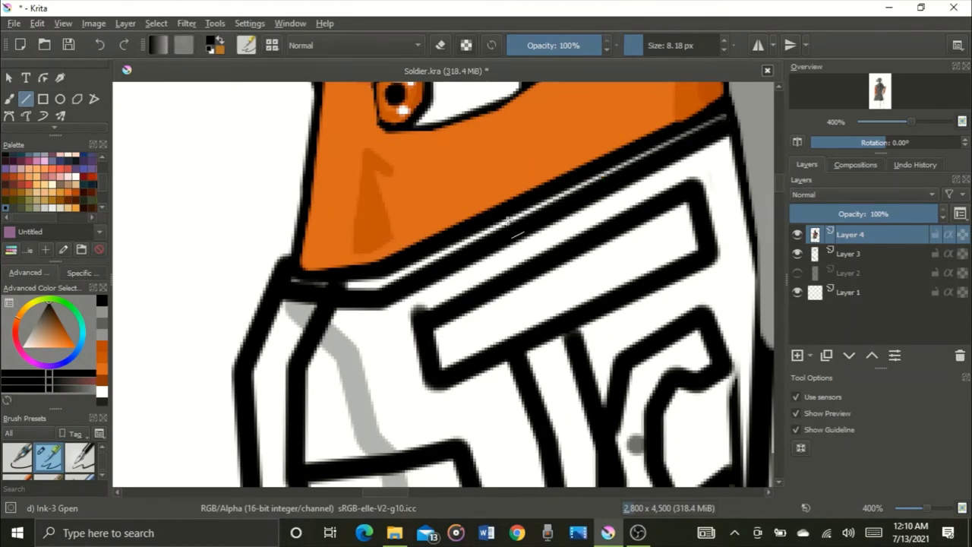
{"action": "scroll", "coordinate": [499, 234], "scroll_direction": "down", "scroll_amount": 6}
{"action": "scroll", "coordinate": [506, 292], "scroll_direction": "up", "scroll_amount": 5}
{"action": "left_click_drag", "start_coordinate": [443, 352], "coordinate": [567, 342]}
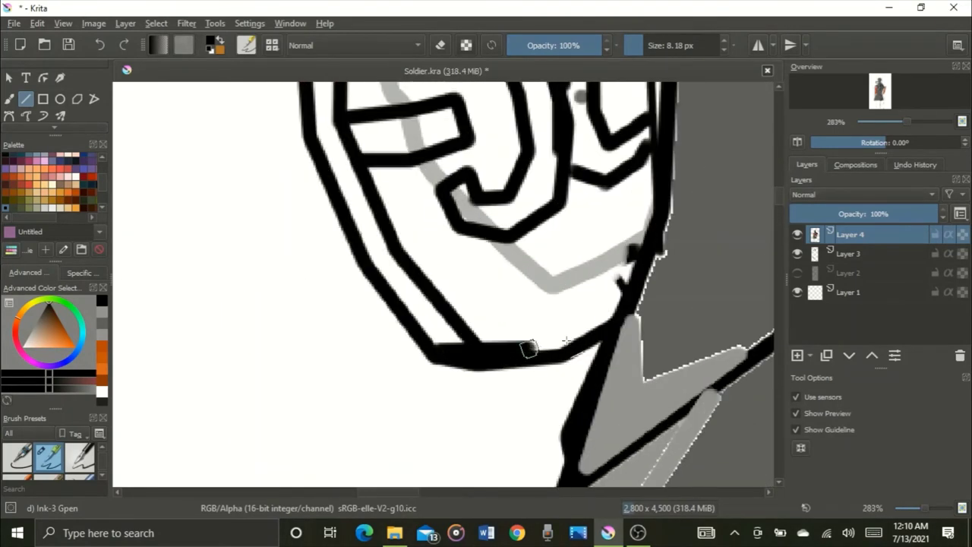
{"action": "scroll", "coordinate": [583, 289], "scroll_direction": "down", "scroll_amount": 10}
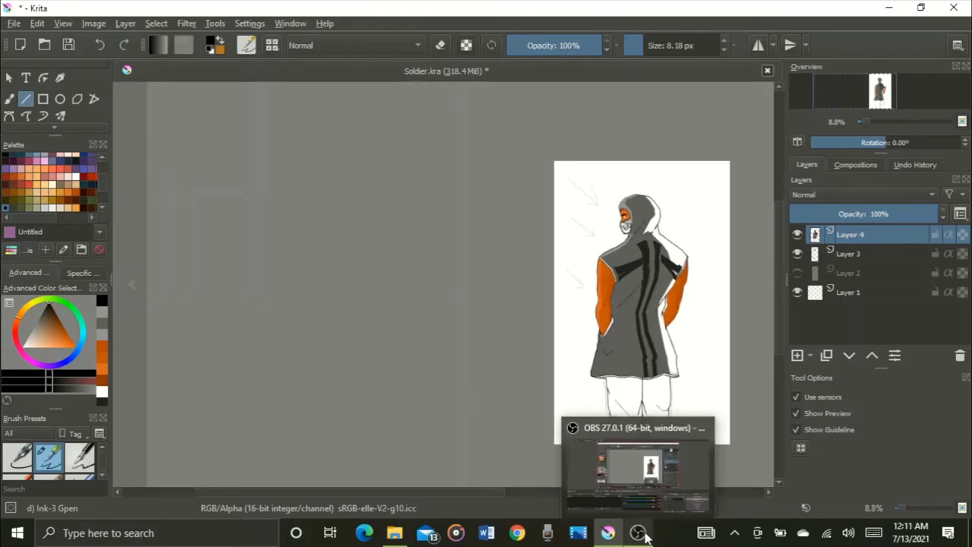
Fill the shadowed right side of the hood, neck and shoulder with a darker grey.
{"action": "scroll", "coordinate": [658, 226], "scroll_direction": "up", "scroll_amount": 4}
{"action": "left_click", "coordinate": [101, 321]}
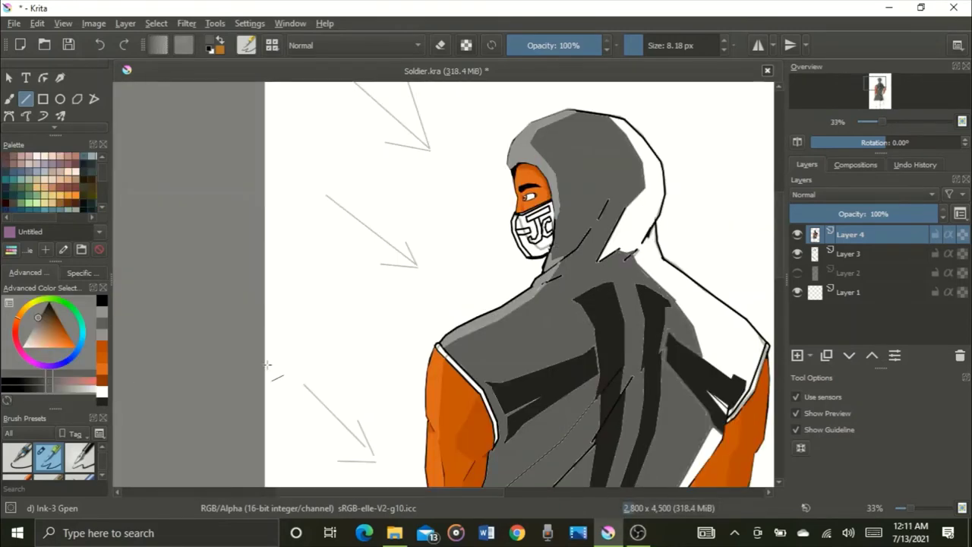
{"action": "left_click", "coordinate": [34, 382]}
{"action": "key", "text": "f"}
{"action": "left_click", "coordinate": [642, 243]}
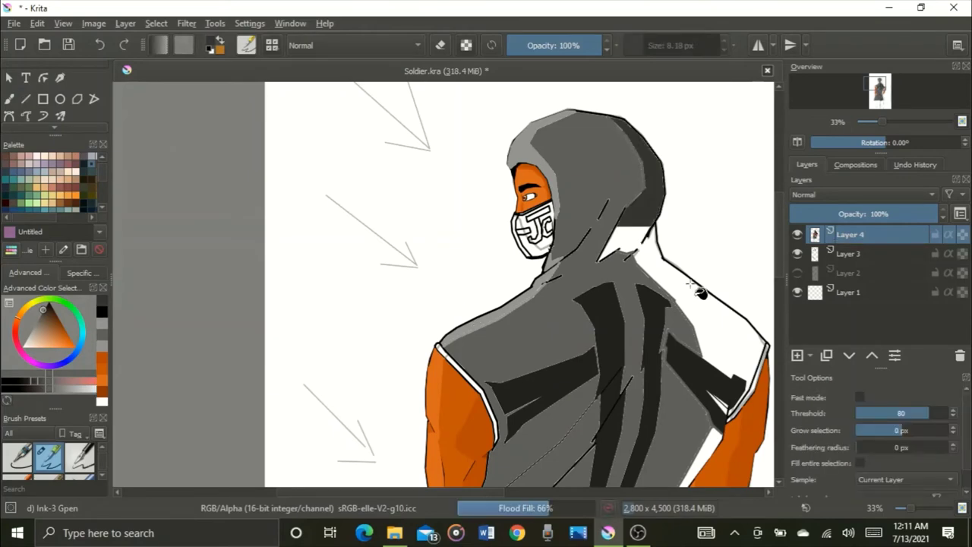
{"action": "scroll", "coordinate": [728, 392], "scroll_direction": "up", "scroll_amount": 2}
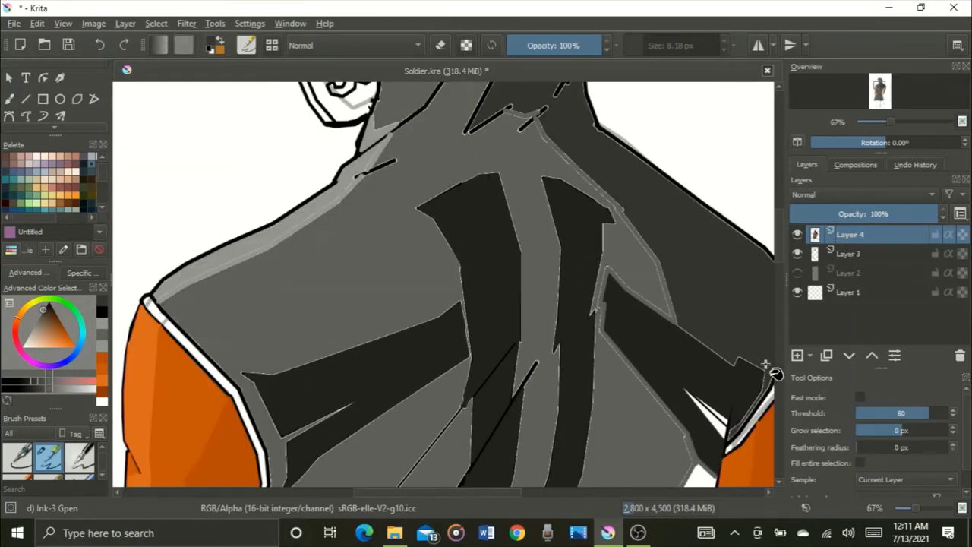
Fill the white gap at the outer end of the right shoulder stripe with the dark grey.
{"action": "scroll", "coordinate": [729, 357], "scroll_direction": "down", "scroll_amount": 2}
{"action": "scroll", "coordinate": [684, 282], "scroll_direction": "up", "scroll_amount": 2}
{"action": "left_click", "coordinate": [617, 225]}
{"action": "scroll", "coordinate": [615, 224], "scroll_direction": "up", "scroll_amount": 1}
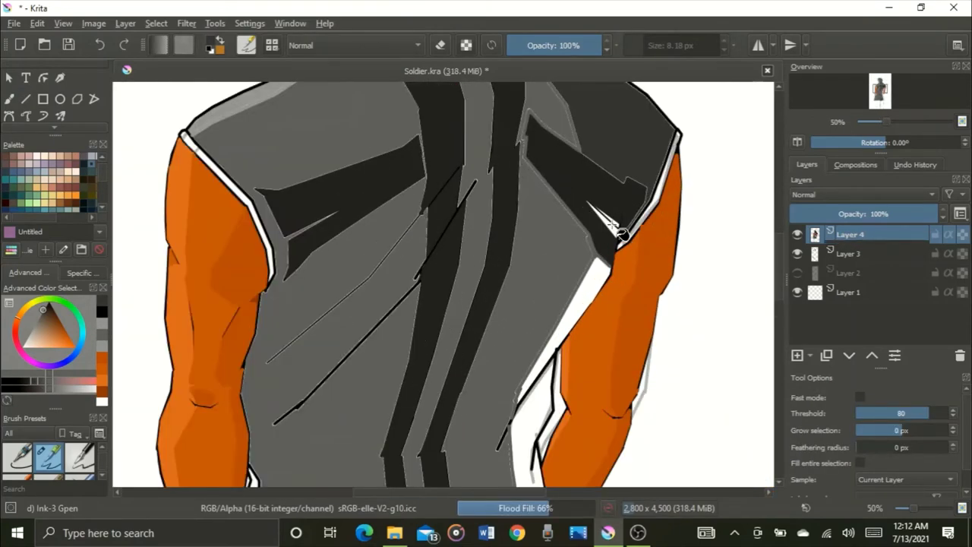
{"action": "scroll", "coordinate": [613, 225], "scroll_direction": "up", "scroll_amount": 3}
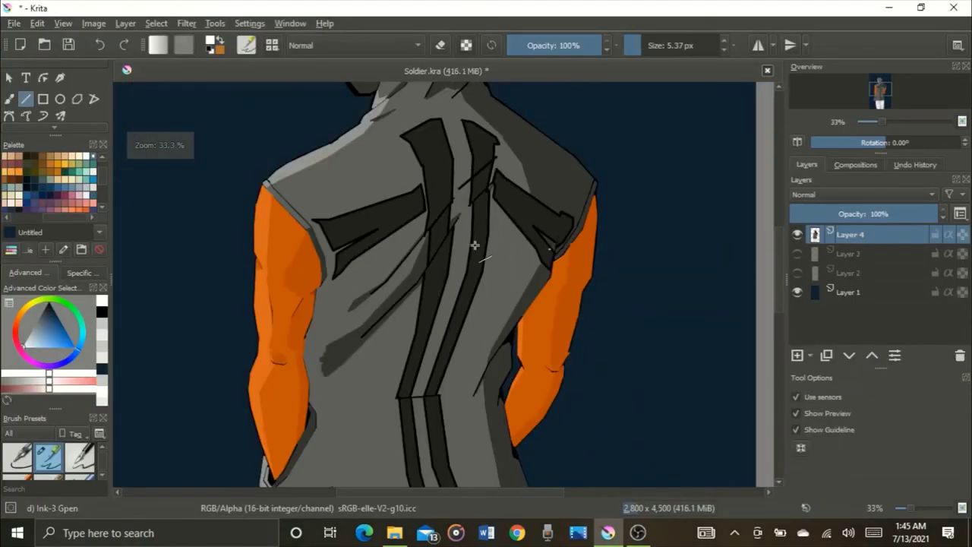
Remove the hidden Layer 2 and Layer 3, leaving Layer 1 as the active layer.
{"action": "scroll", "coordinate": [590, 258], "scroll_direction": "down", "scroll_amount": 3}
{"action": "scroll", "coordinate": [591, 258], "scroll_direction": "up", "scroll_amount": 2}
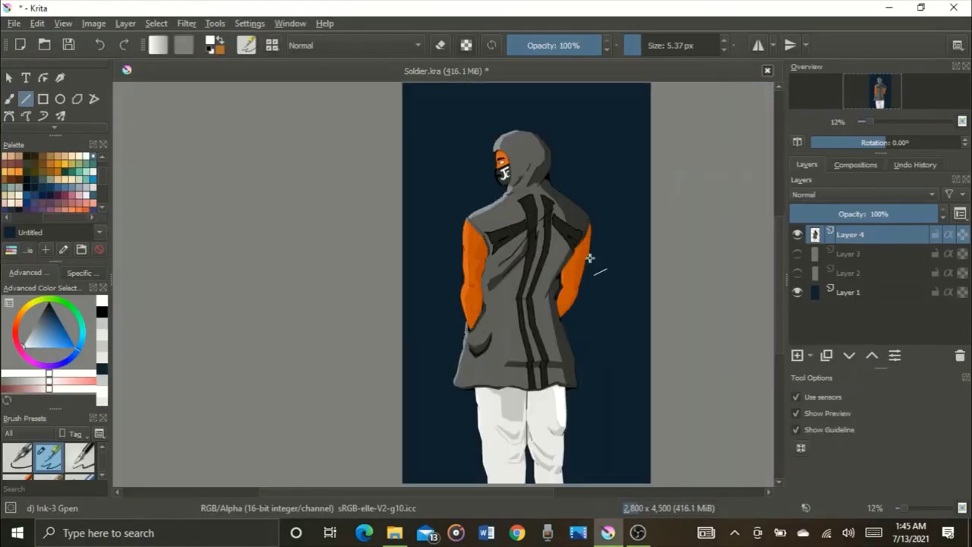
{"action": "left_click_drag", "start_coordinate": [531, 207], "coordinate": [483, 196]}
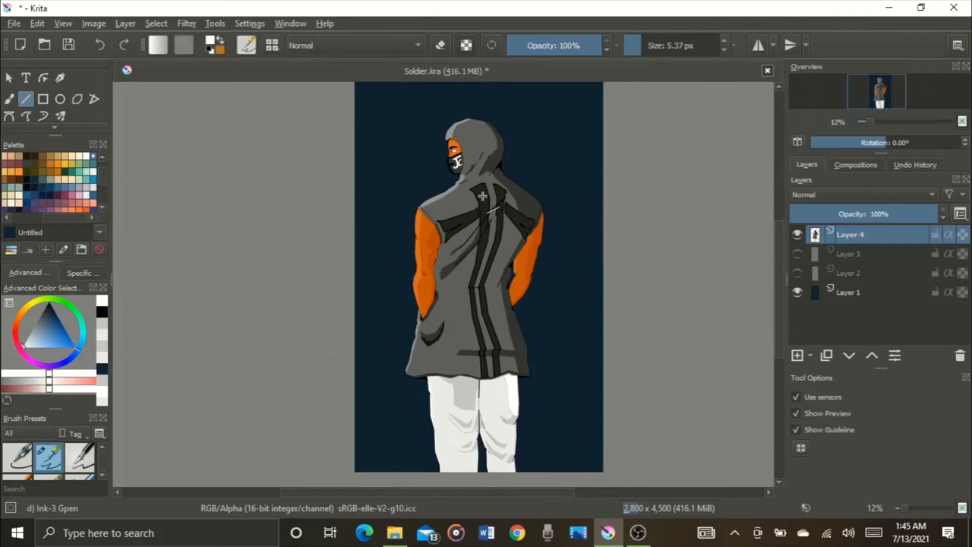
{"action": "left_click", "coordinate": [863, 293]}
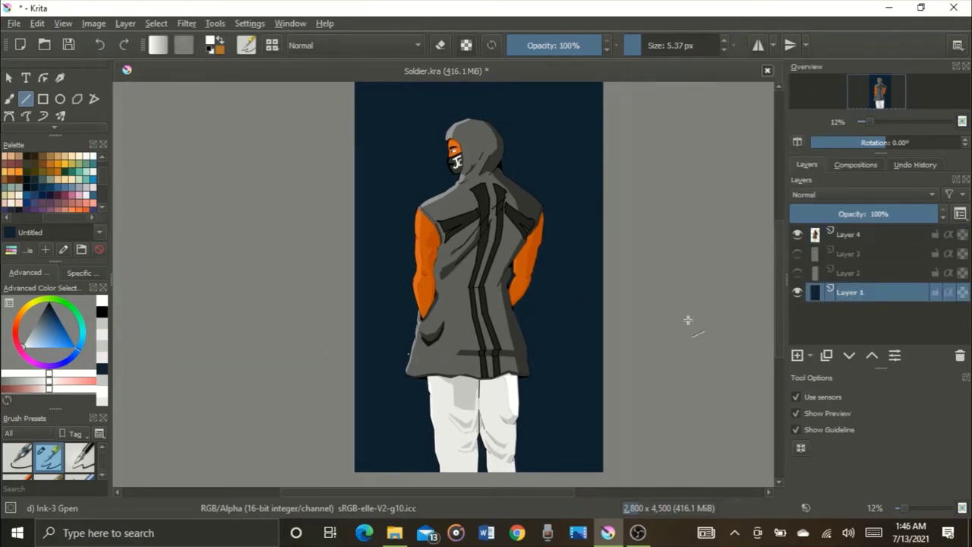
{"action": "left_click", "coordinate": [863, 272]}
{"action": "right_click", "coordinate": [863, 272]}
{"action": "key", "text": "Escape"}
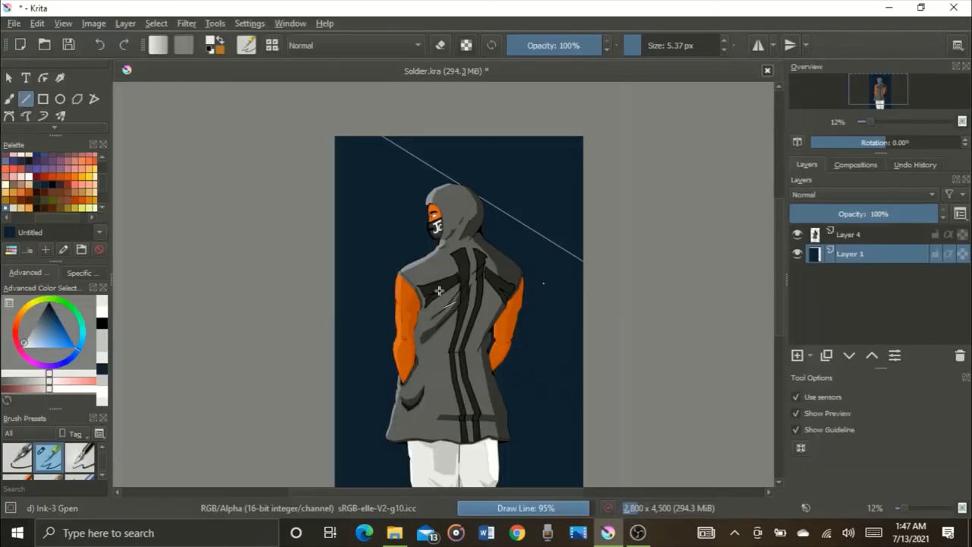
Draw pairs of thin off-white parallel lines across the upper right and lower left of the background on Layer 1 at 5.37 px.
{"action": "mouse_move", "coordinate": [465, 295]}
{"action": "left_mouse_down"}
{"action": "mouse_move", "coordinate": [494, 165]}
{"action": "mouse_move", "coordinate": [505, 228]}
{"action": "left_mouse_up"}
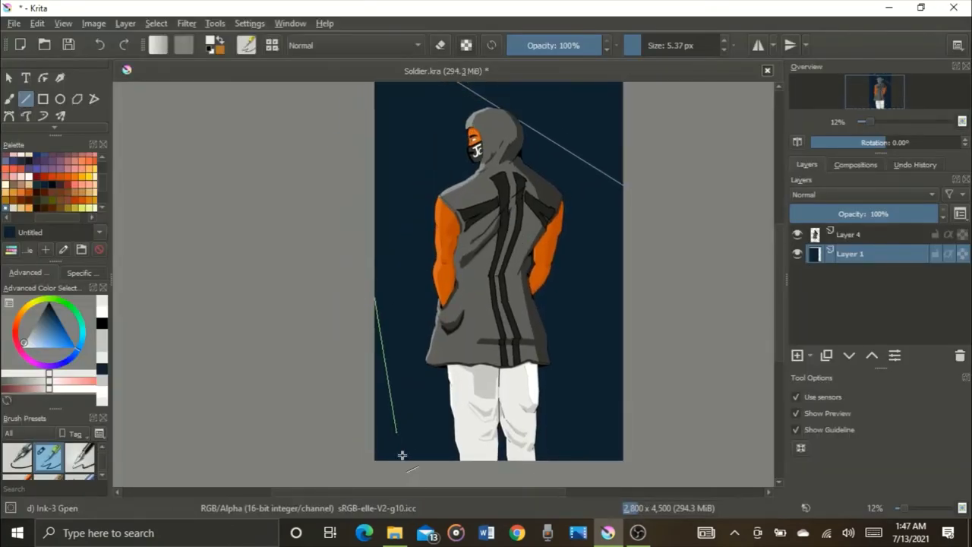
{"action": "scroll", "coordinate": [386, 243], "scroll_direction": "down", "scroll_amount": 2}
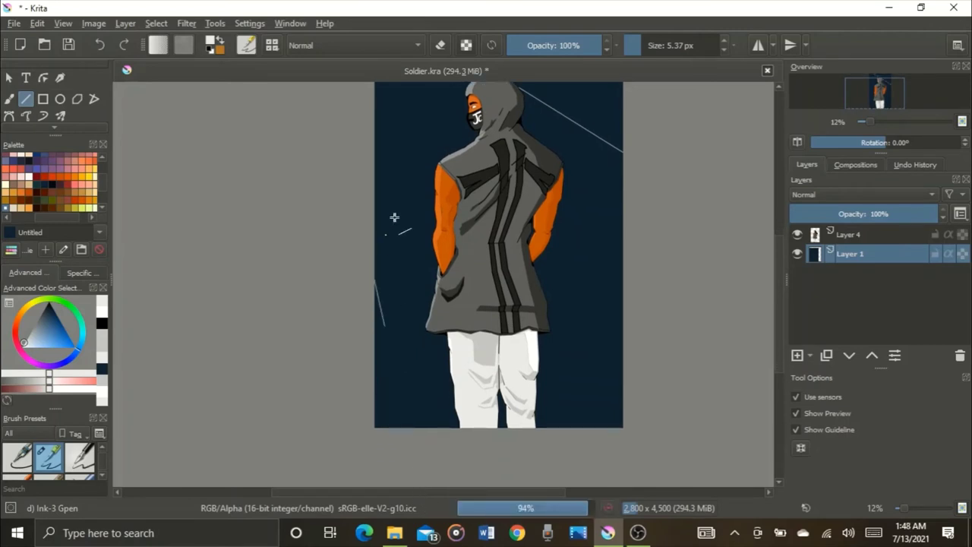
{"action": "mouse_move", "coordinate": [574, 274]}
{"action": "left_mouse_down"}
{"action": "mouse_move", "coordinate": [528, 316]}
{"action": "mouse_move", "coordinate": [539, 433]}
{"action": "left_mouse_up"}
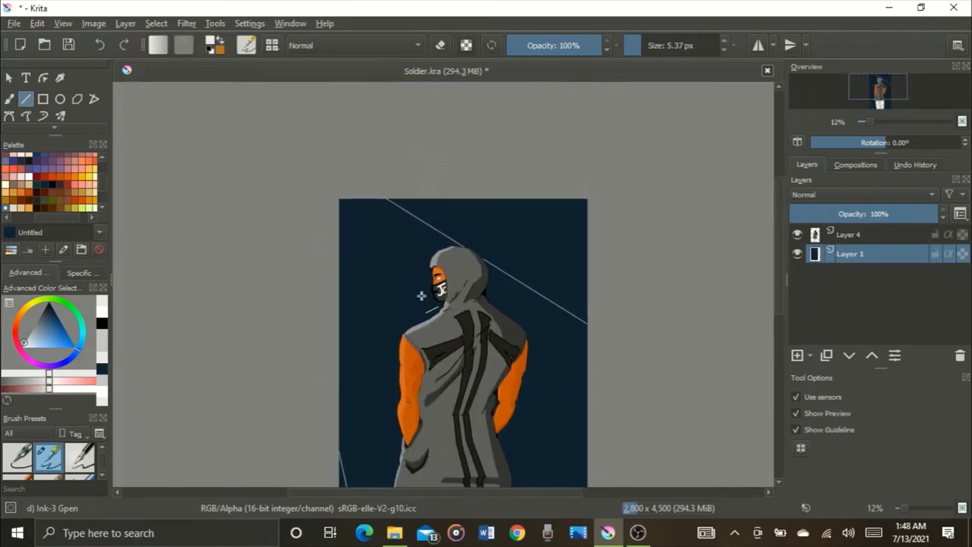
{"action": "left_click_drag", "start_coordinate": [601, 359], "coordinate": [623, 354]}
{"action": "left_click_drag", "start_coordinate": [454, 282], "coordinate": [465, 217]}
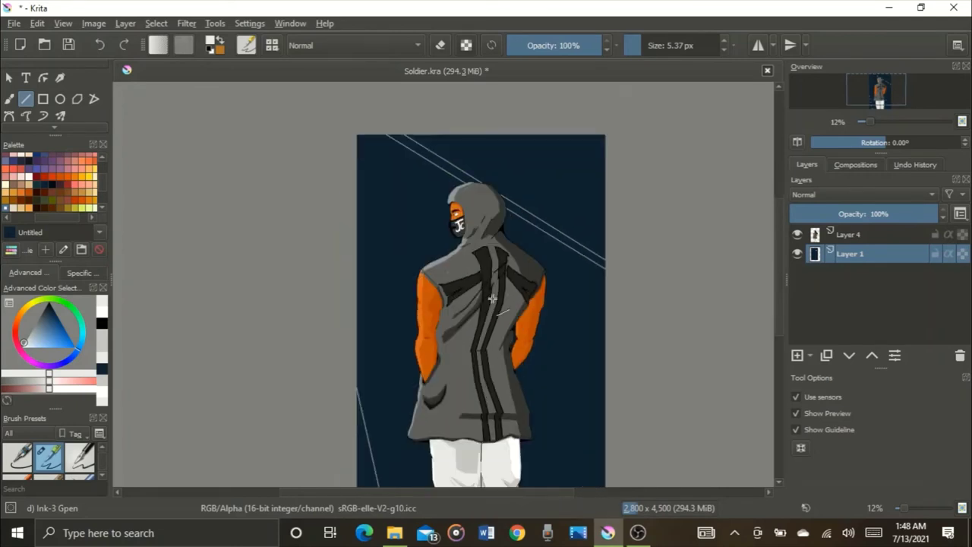
{"action": "left_click_drag", "start_coordinate": [488, 280], "coordinate": [465, 207]}
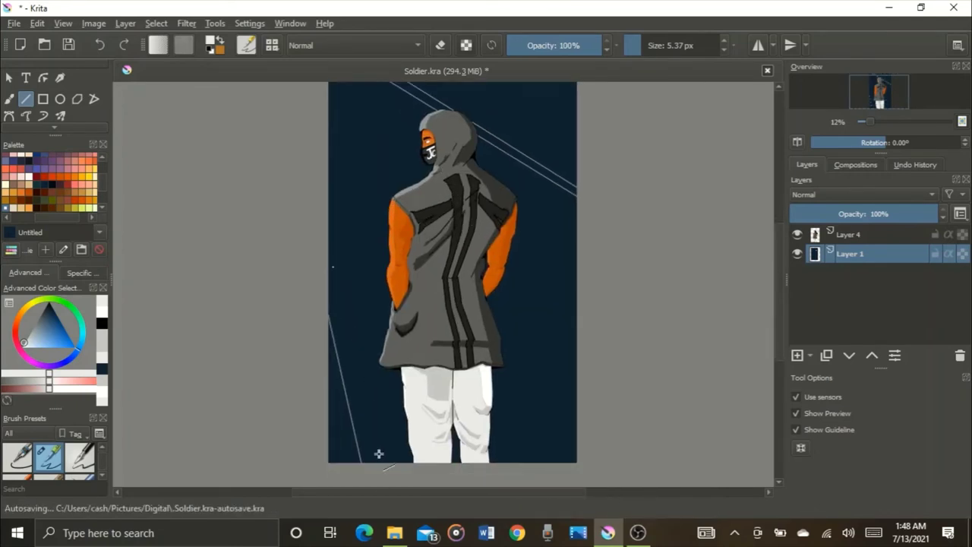
{"action": "mouse_move", "coordinate": [376, 475]}
{"action": "left_mouse_down"}
{"action": "mouse_move", "coordinate": [268, 263]}
{"action": "mouse_move", "coordinate": [267, 228]}
{"action": "left_mouse_up"}
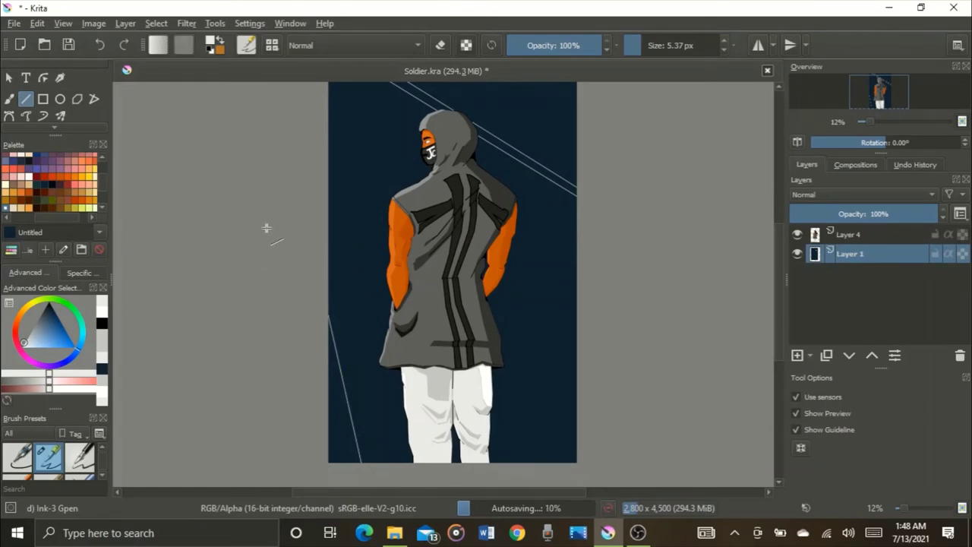
{"action": "scroll", "coordinate": [60, 99], "scroll_direction": "down", "scroll_amount": 2}
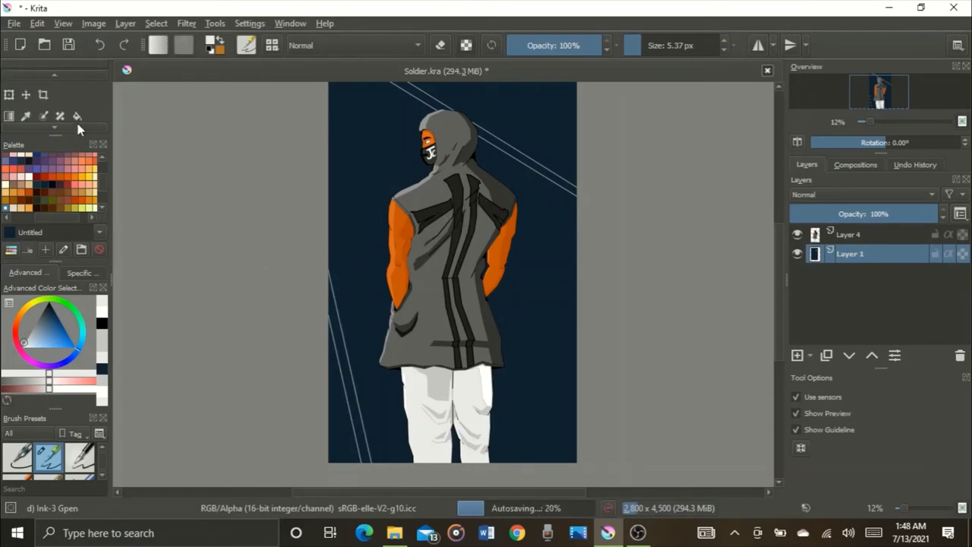
Try filling the background between the line pairs with off-white, and undo the fill and the diagonal lines.
{"action": "left_click", "coordinate": [77, 116]}
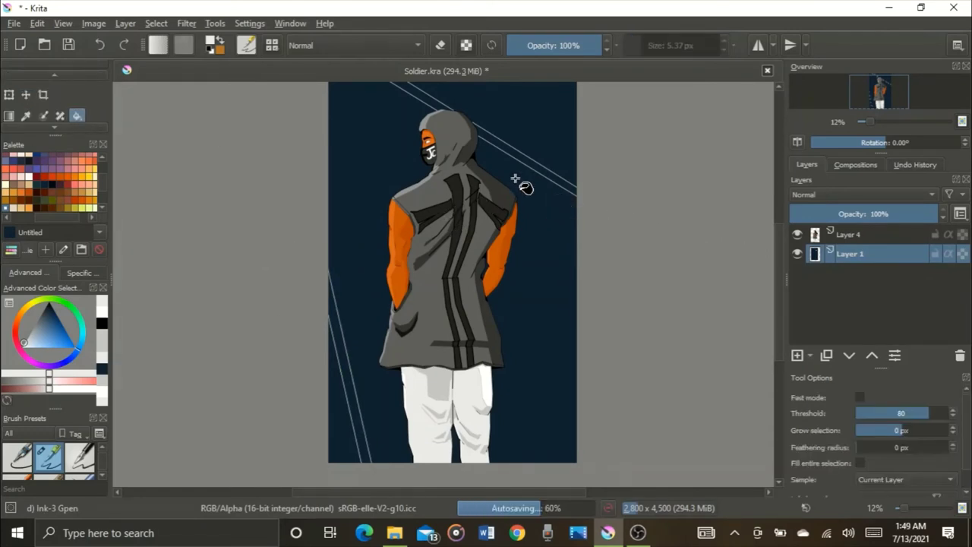
{"action": "left_click", "coordinate": [372, 176]}
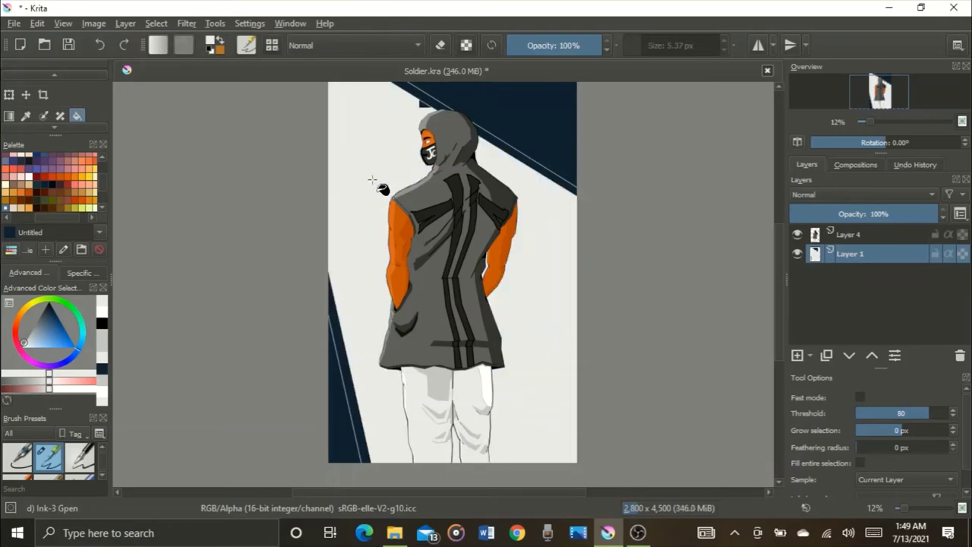
{"action": "key", "text": "ctrl+z"}
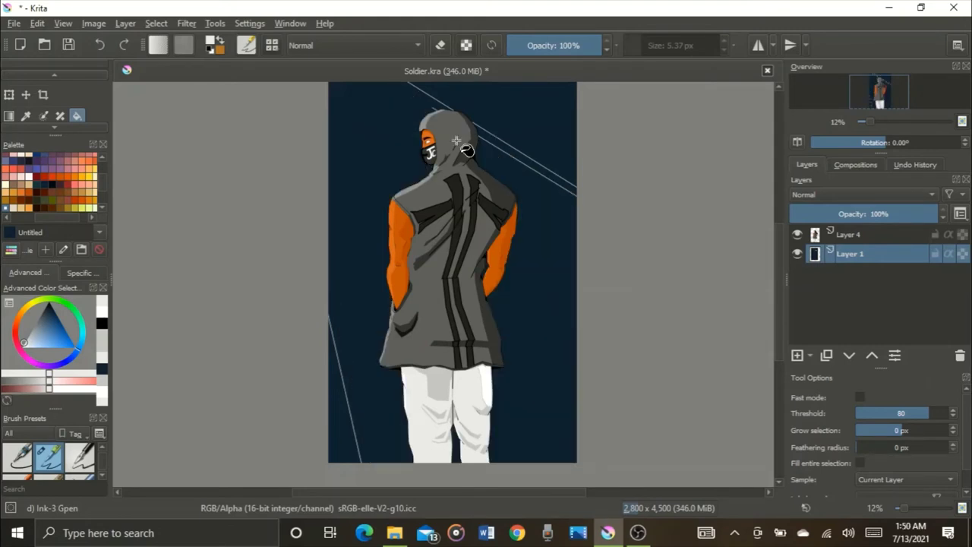
{"action": "left_click", "coordinate": [456, 141]}
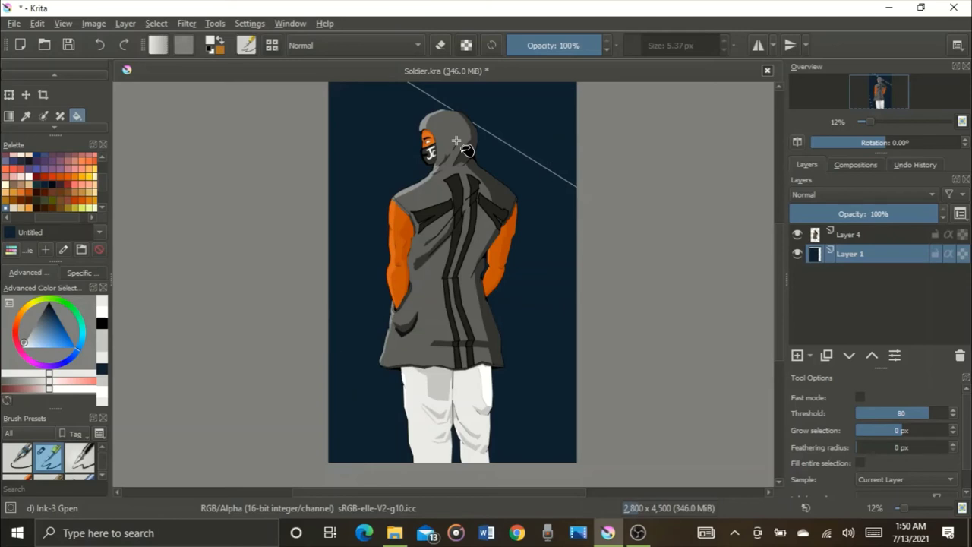
Add a new paint layer between Layer 4 and Layer 1 and make it active.
{"action": "left_click", "coordinate": [810, 356]}
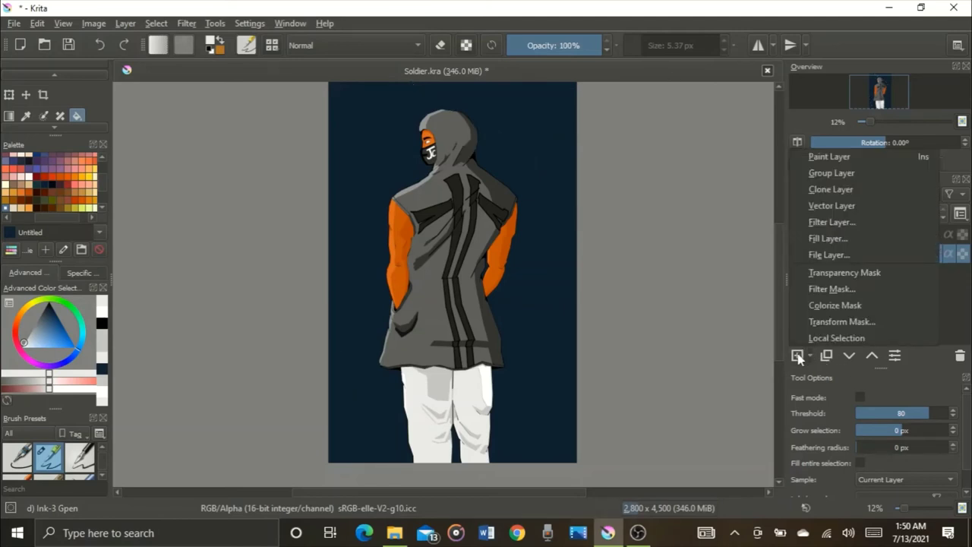
{"action": "left_click", "coordinate": [799, 358]}
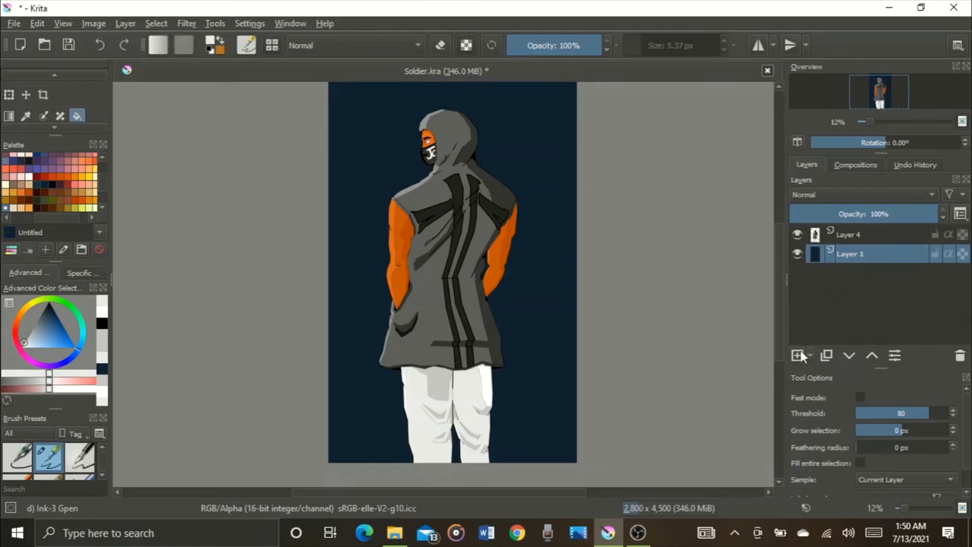
{"action": "left_click", "coordinate": [797, 356]}
{"action": "left_click", "coordinate": [852, 274]}
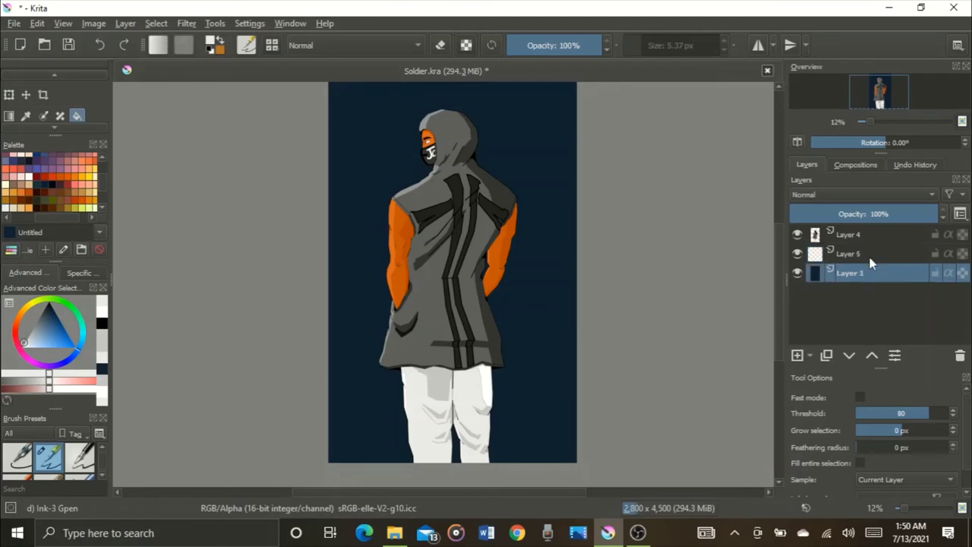
{"action": "left_click", "coordinate": [872, 260]}
Draw two parallel thin off-white lines diagonally across the upper background behind the head on Layer 5 with the 5.37 px Line tool.
{"action": "scroll", "coordinate": [26, 105], "scroll_direction": "up", "scroll_amount": 2}
{"action": "left_click", "coordinate": [26, 99]}
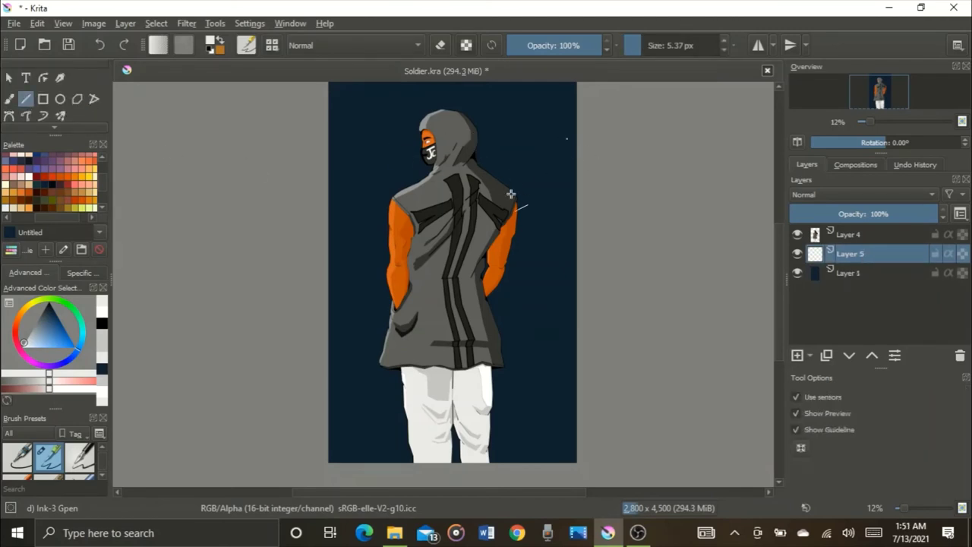
{"action": "left_click_drag", "start_coordinate": [519, 192], "coordinate": [529, 218]}
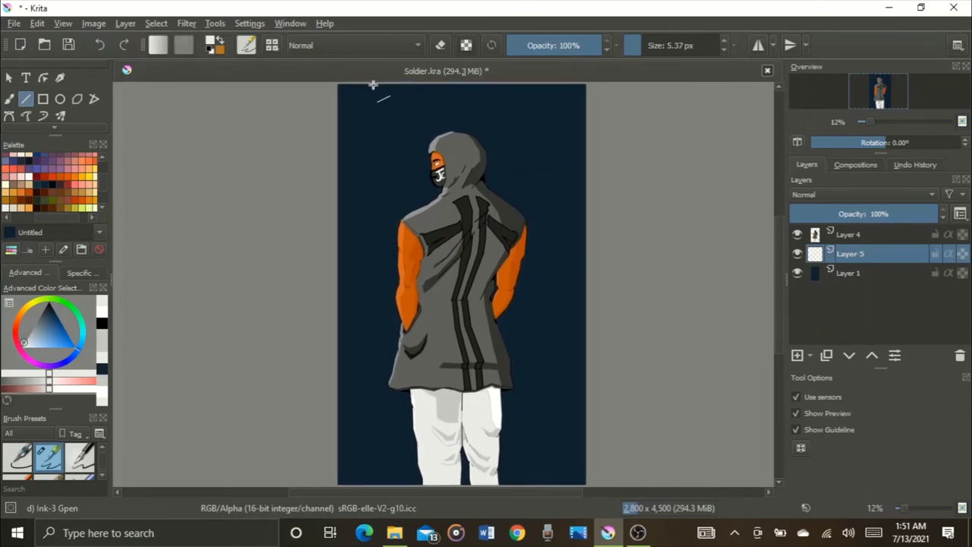
{"action": "left_click_drag", "start_coordinate": [364, 85], "coordinate": [618, 210]}
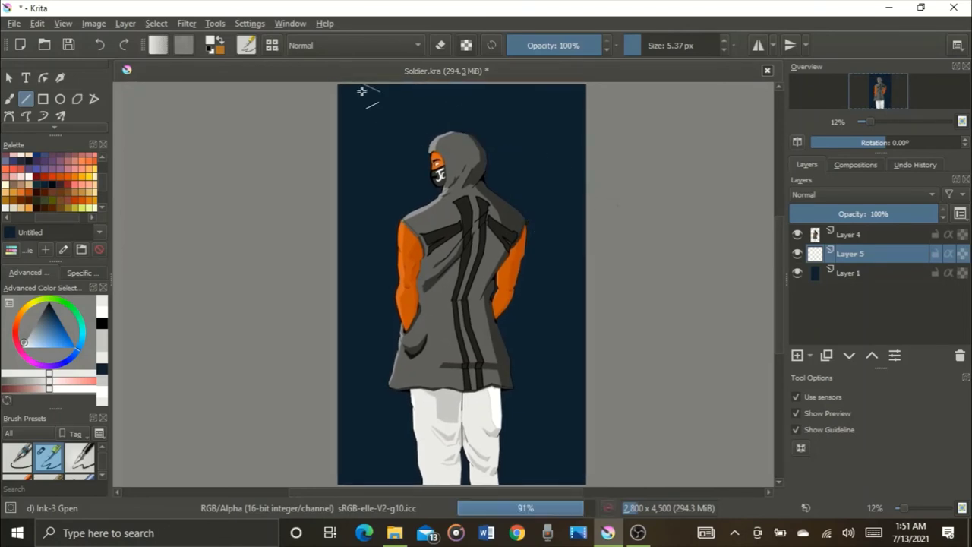
{"action": "left_click_drag", "start_coordinate": [339, 82], "coordinate": [551, 181]}
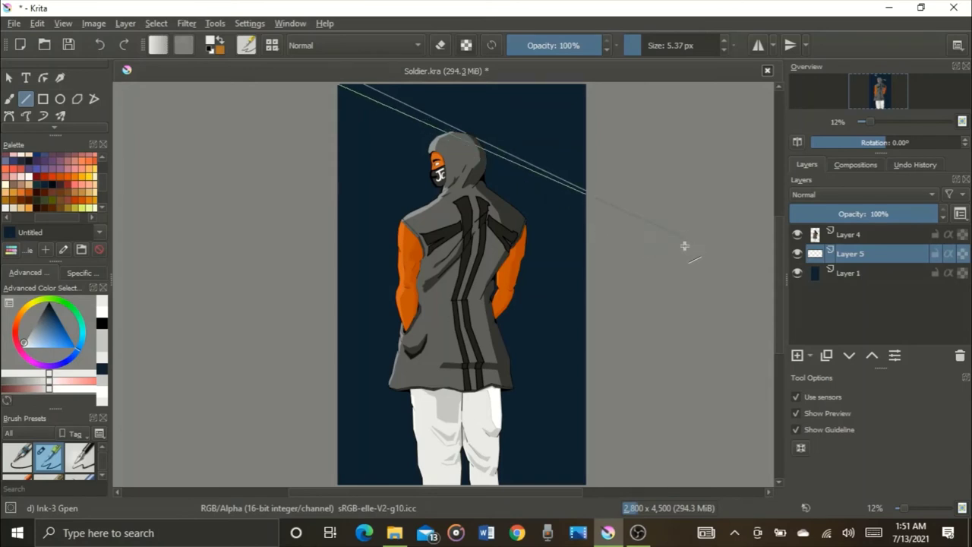
{"action": "key", "text": "ctrl+z"}
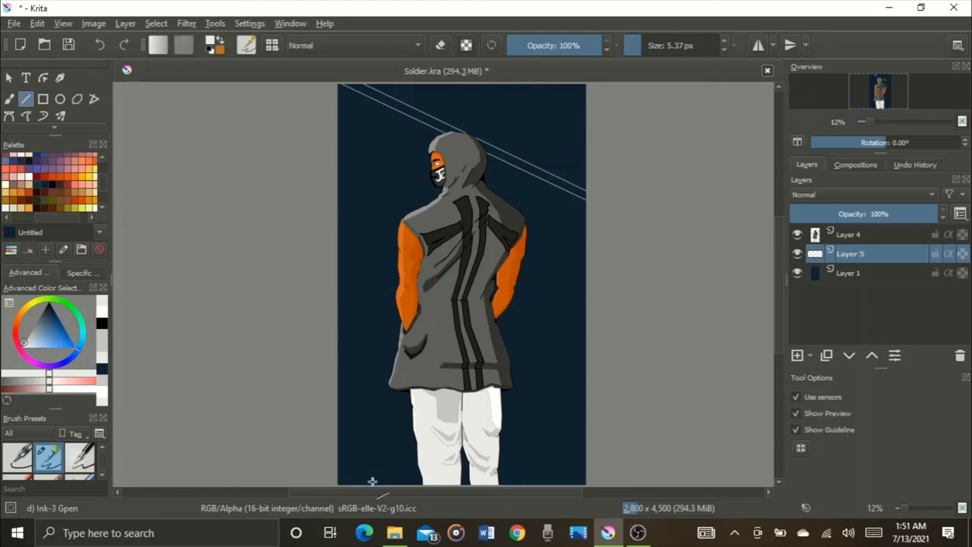
{"action": "left_click_drag", "start_coordinate": [373, 482], "coordinate": [394, 451]}
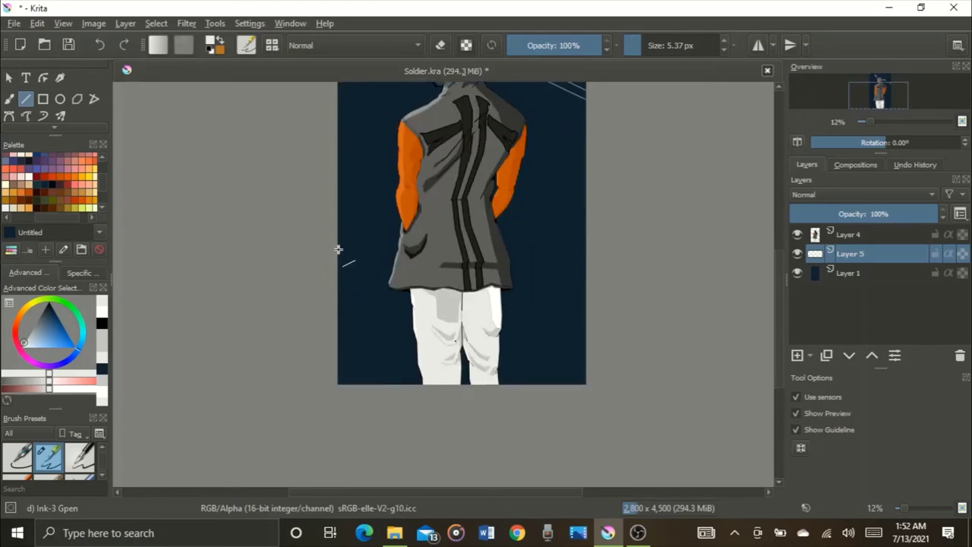
Draw two parallel thin off-white lines diagonally across the lower-left corner of the background on Layer 5 at 5.37 px.
{"action": "left_click_drag", "start_coordinate": [315, 220], "coordinate": [319, 215]}
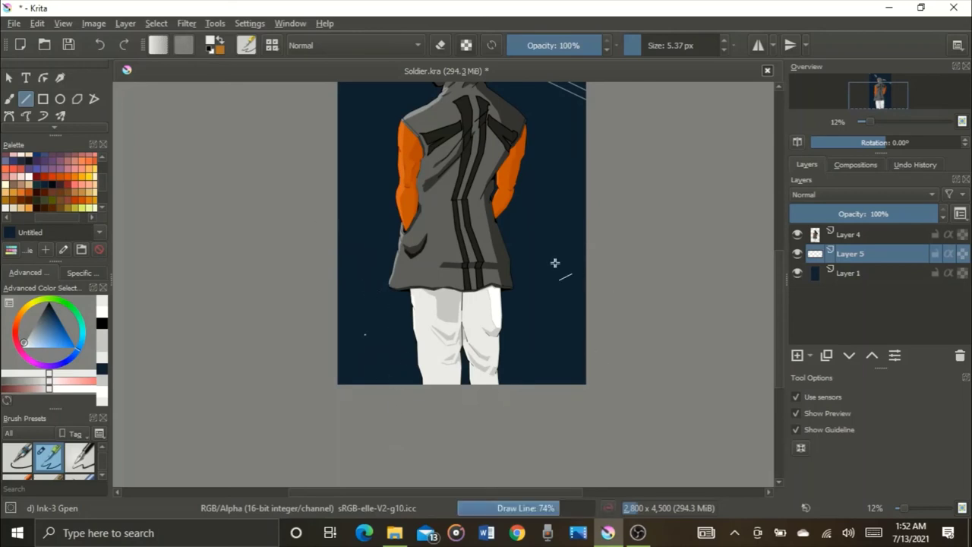
{"action": "scroll", "coordinate": [465, 207], "scroll_direction": "down", "scroll_amount": 1}
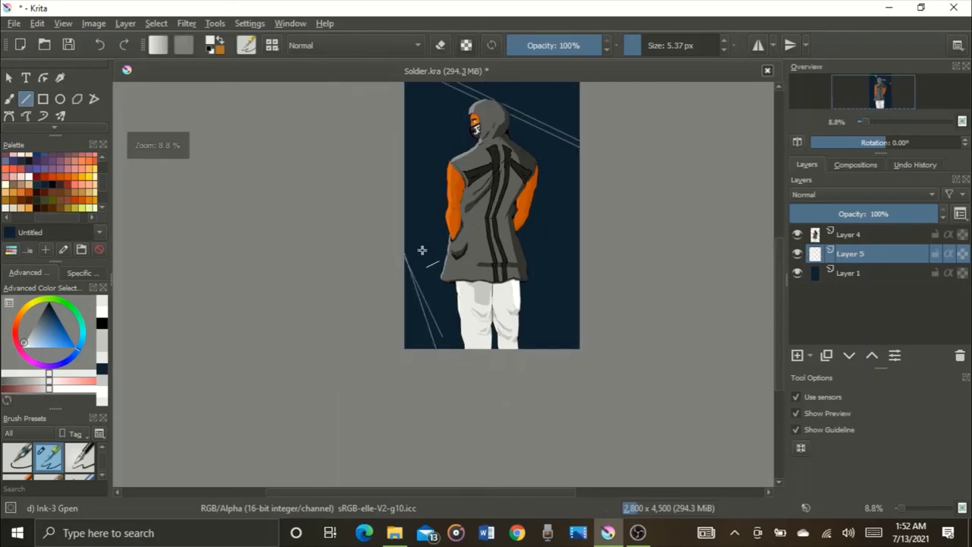
{"action": "scroll", "coordinate": [422, 251], "scroll_direction": "up", "scroll_amount": 2}
{"action": "key", "text": "ctrl+z"}
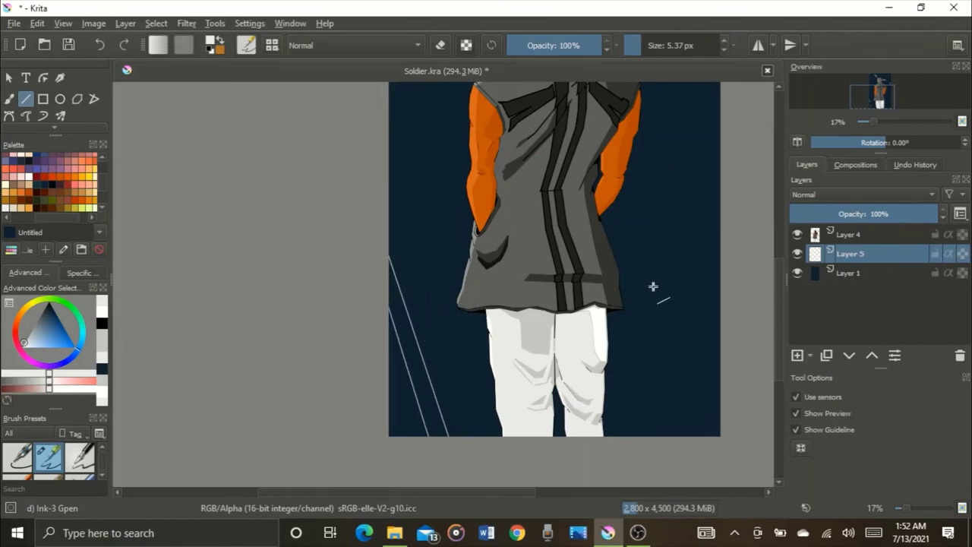
{"action": "scroll", "coordinate": [695, 218], "scroll_direction": "down", "scroll_amount": 2}
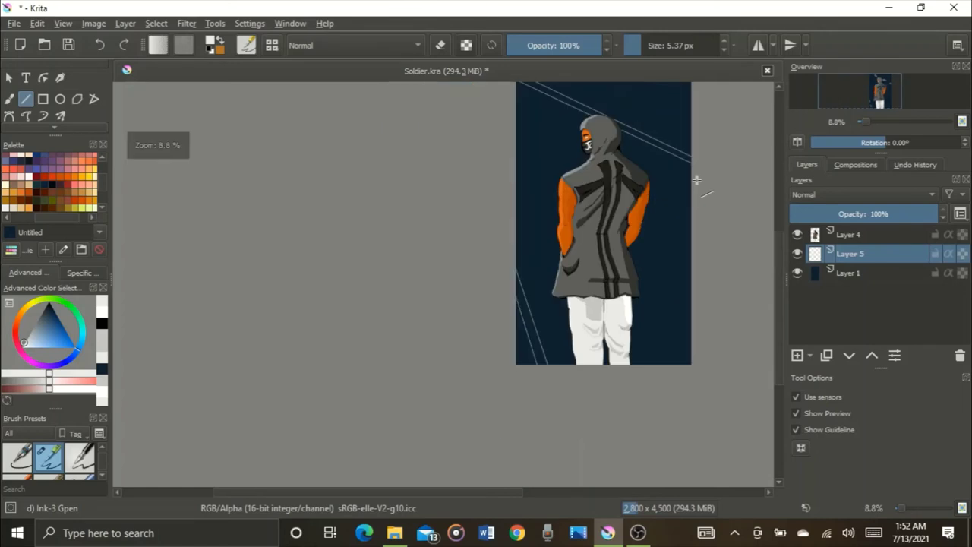
Flood-fill the large central background area around the figure on Layer 5 with off-white.
{"action": "scroll", "coordinate": [90, 104], "scroll_direction": "down", "scroll_amount": 2}
{"action": "left_click", "coordinate": [76, 116]}
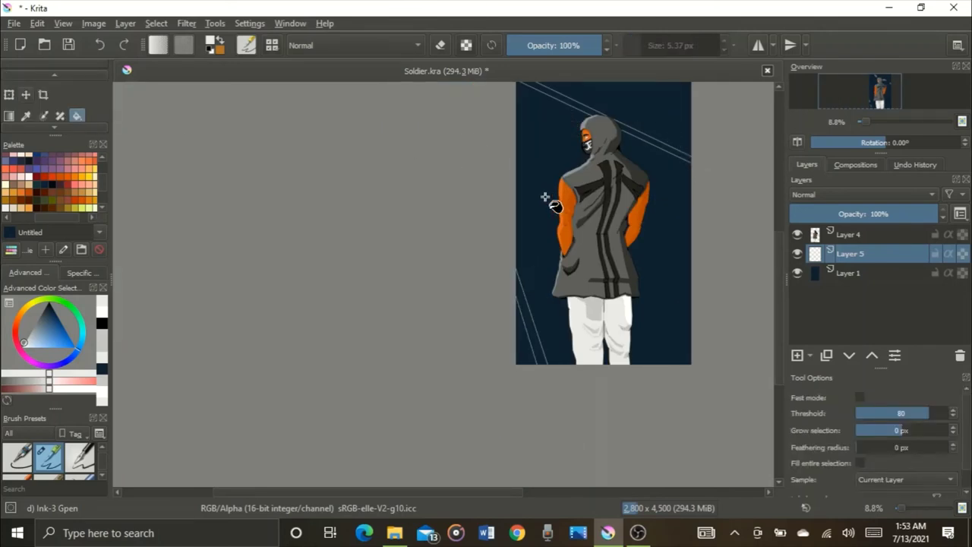
{"action": "left_click", "coordinate": [550, 200]}
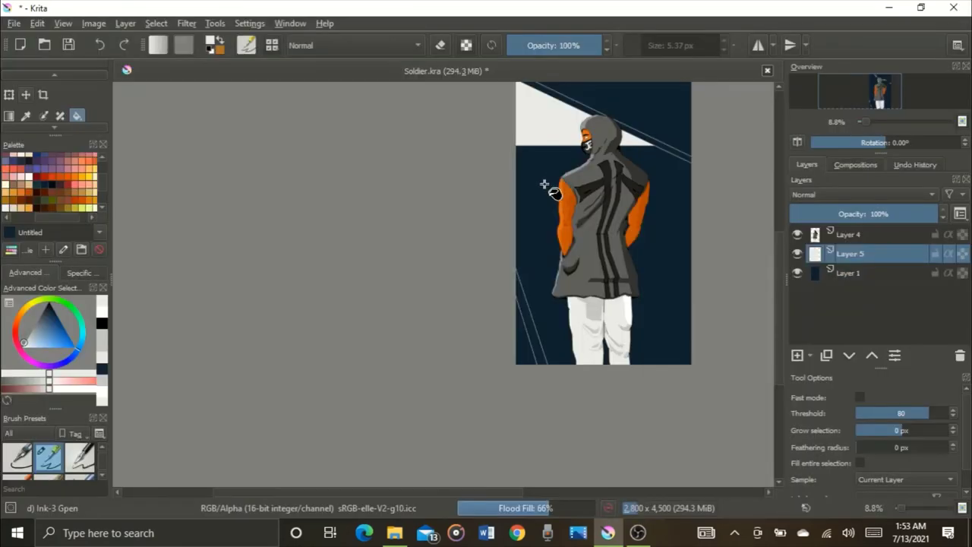
Fill the narrow bands between the parallel lines in the lower-left and upper-right background with light grey.
{"action": "scroll", "coordinate": [524, 310], "scroll_direction": "up", "scroll_amount": 4}
{"action": "left_click", "coordinate": [530, 307]}
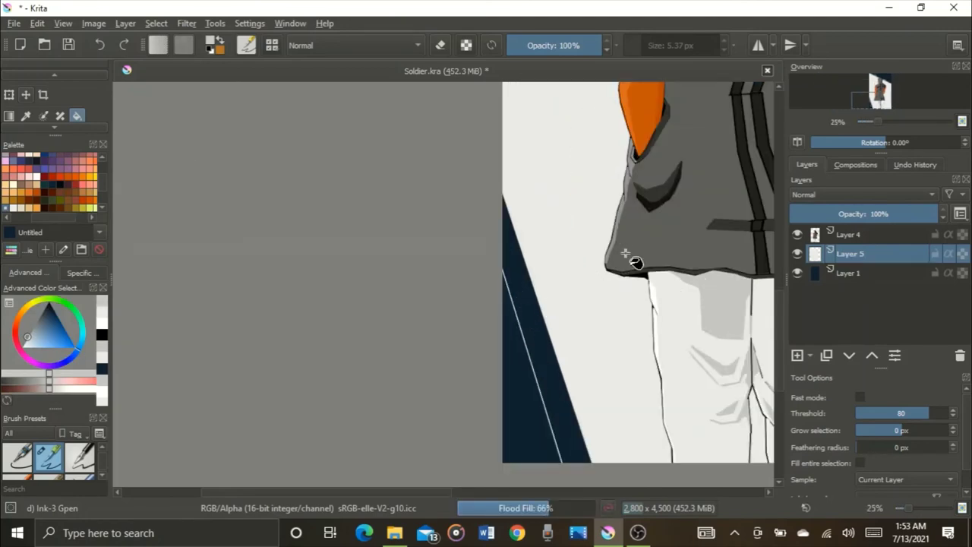
{"action": "scroll", "coordinate": [635, 262], "scroll_direction": "down", "scroll_amount": 4}
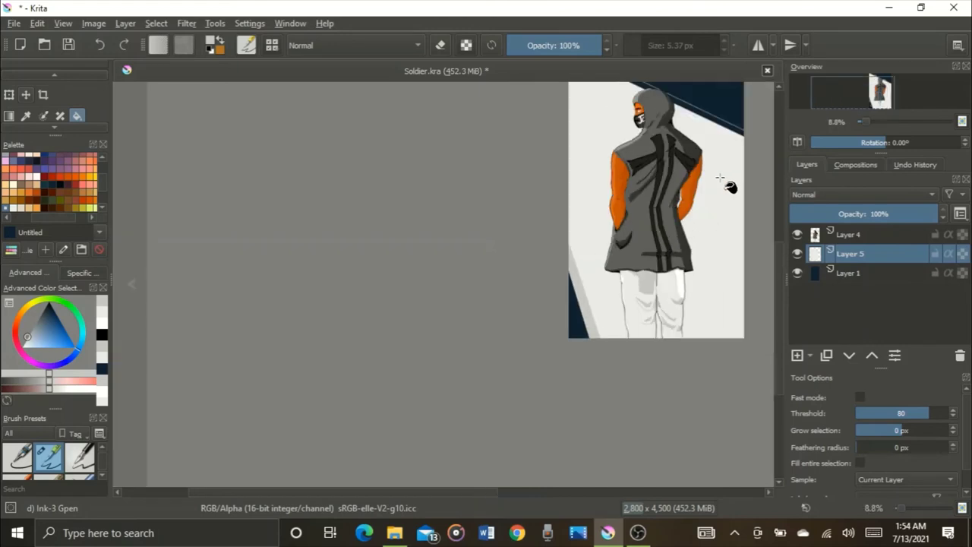
{"action": "scroll", "coordinate": [669, 228], "scroll_direction": "up", "scroll_amount": 4}
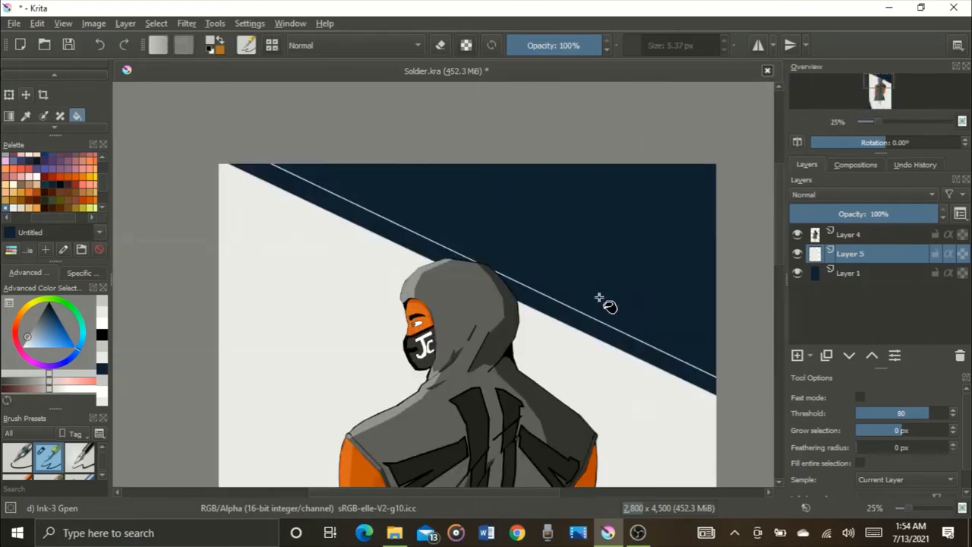
{"action": "left_click", "coordinate": [592, 323]}
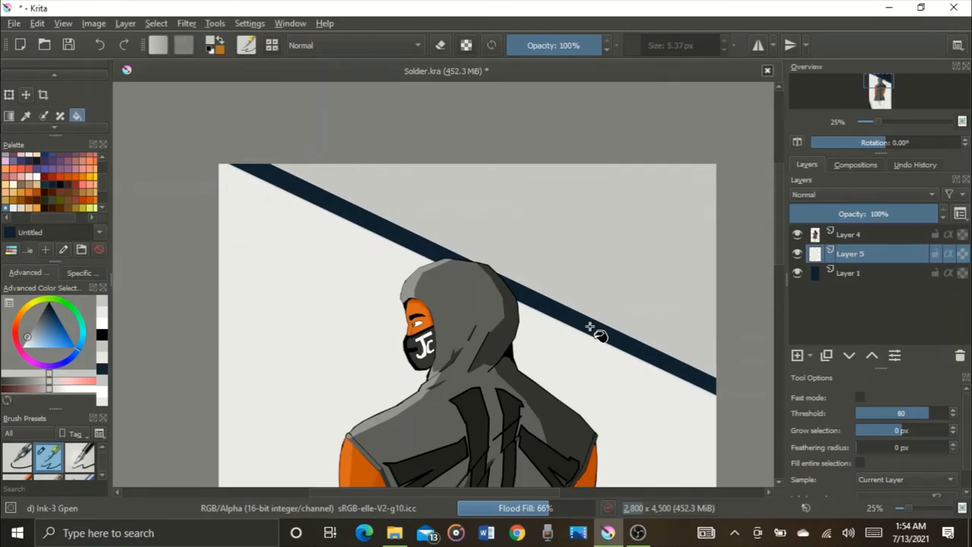
{"action": "scroll", "coordinate": [582, 325], "scroll_direction": "down", "scroll_amount": 1}
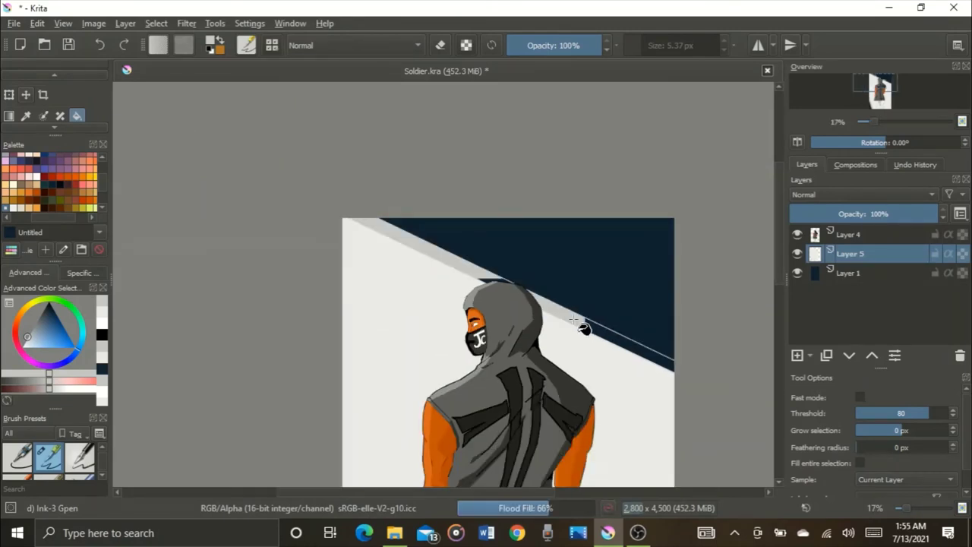
{"action": "scroll", "coordinate": [600, 357], "scroll_direction": "down", "scroll_amount": 1}
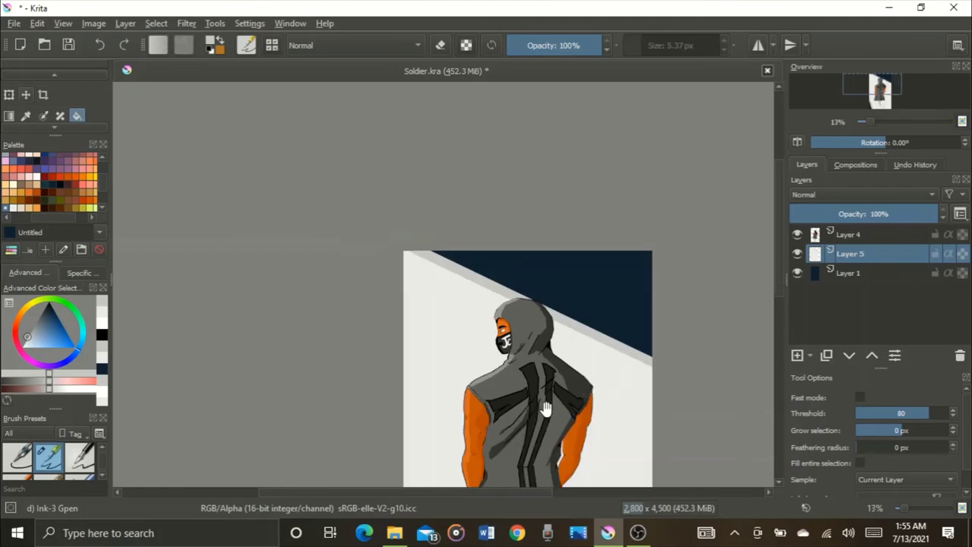
{"action": "left_click_drag", "start_coordinate": [545, 409], "coordinate": [543, 189]}
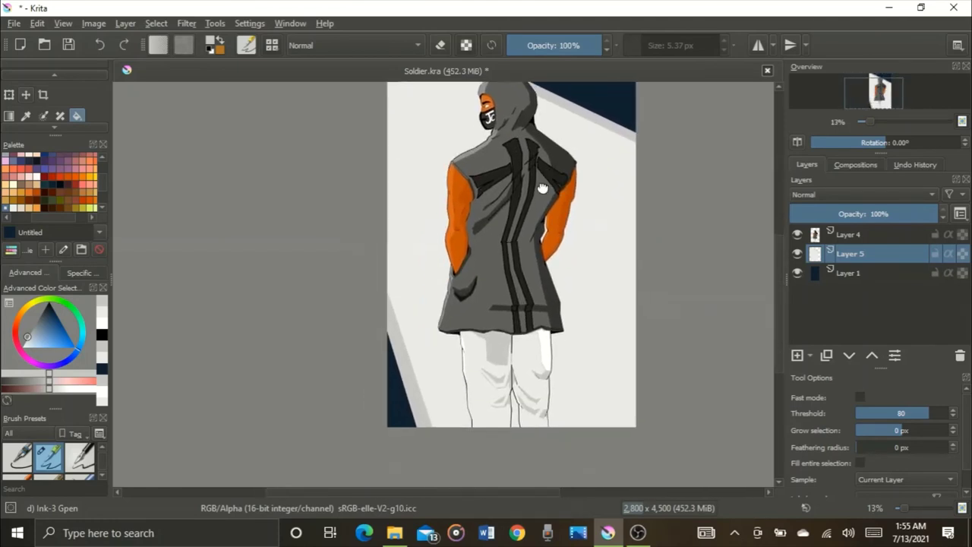
On Layer 4, draw 12.67 px light grey lines over the top and outer part of the white patch on the right trouser leg.
{"action": "left_click", "coordinate": [850, 237]}
{"action": "scroll", "coordinate": [535, 361], "scroll_direction": "up", "scroll_amount": 2}
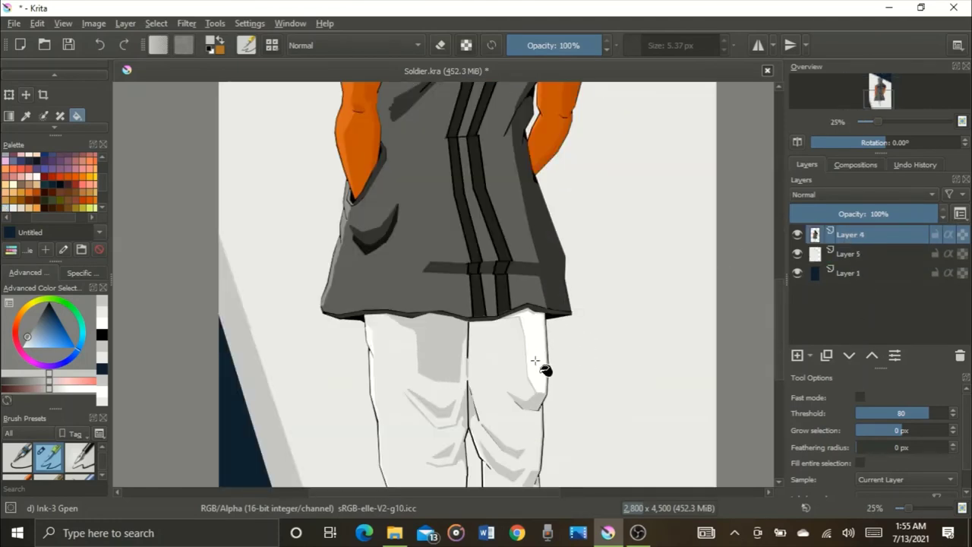
{"action": "scroll", "coordinate": [536, 361], "scroll_direction": "up", "scroll_amount": 2}
{"action": "scroll", "coordinate": [38, 104], "scroll_direction": "up", "scroll_amount": 1}
{"action": "left_click", "coordinate": [27, 100]}
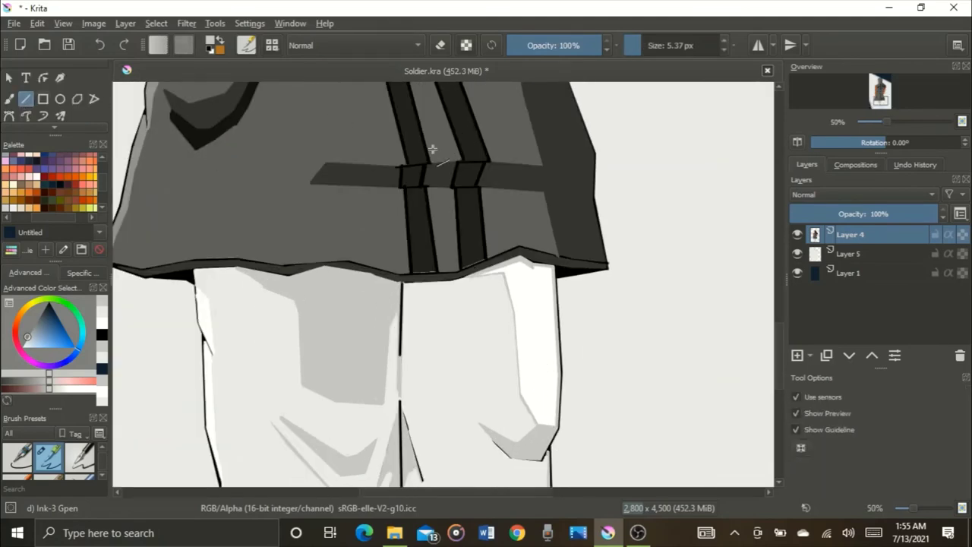
{"action": "scroll", "coordinate": [568, 409], "scroll_direction": "up", "scroll_amount": 1}
{"action": "left_click", "coordinate": [642, 45]}
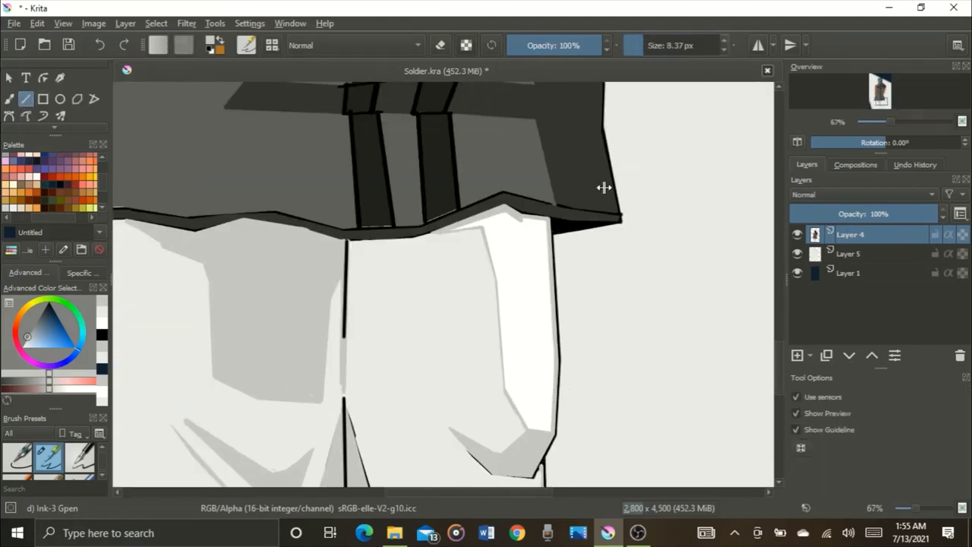
{"action": "left_click", "coordinate": [646, 45]}
{"action": "scroll", "coordinate": [542, 282], "scroll_direction": "up", "scroll_amount": 3}
{"action": "scroll", "coordinate": [520, 234], "scroll_direction": "up", "scroll_amount": 1}
{"action": "scroll", "coordinate": [456, 207], "scroll_direction": "down", "scroll_amount": 2}
{"action": "scroll", "coordinate": [448, 182], "scroll_direction": "down", "scroll_amount": 1}
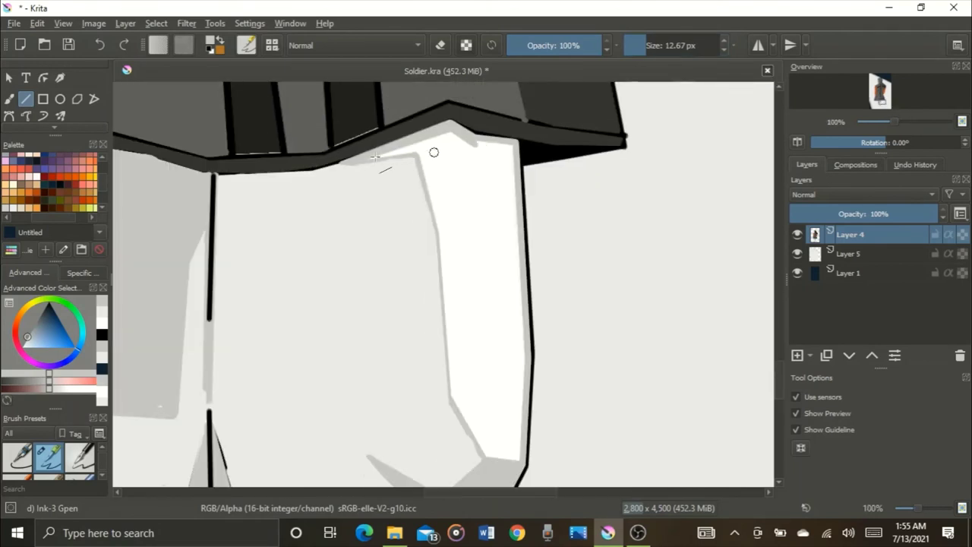
{"action": "scroll", "coordinate": [434, 152], "scroll_direction": "up", "scroll_amount": 1}
{"action": "left_click_drag", "start_coordinate": [338, 160], "coordinate": [541, 144]}
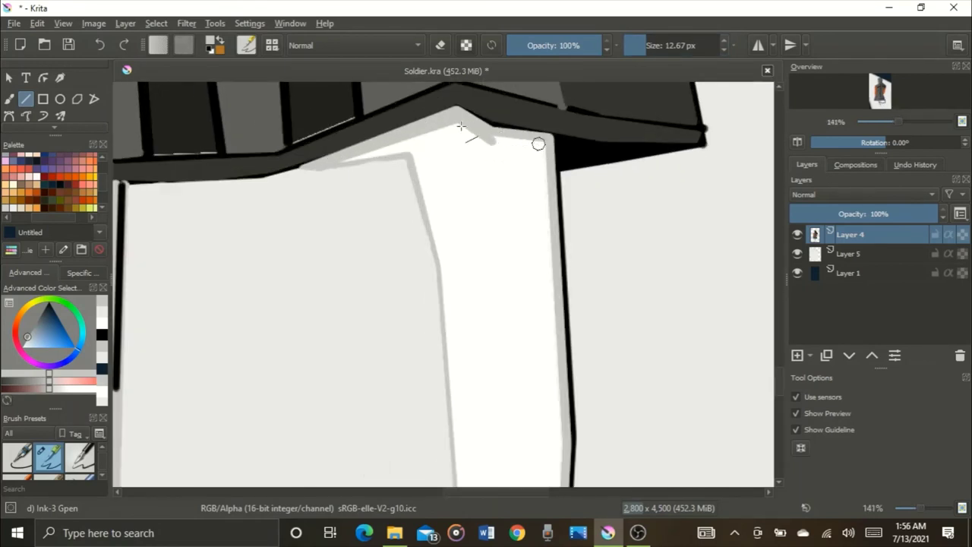
{"action": "left_click_drag", "start_coordinate": [382, 148], "coordinate": [524, 143]}
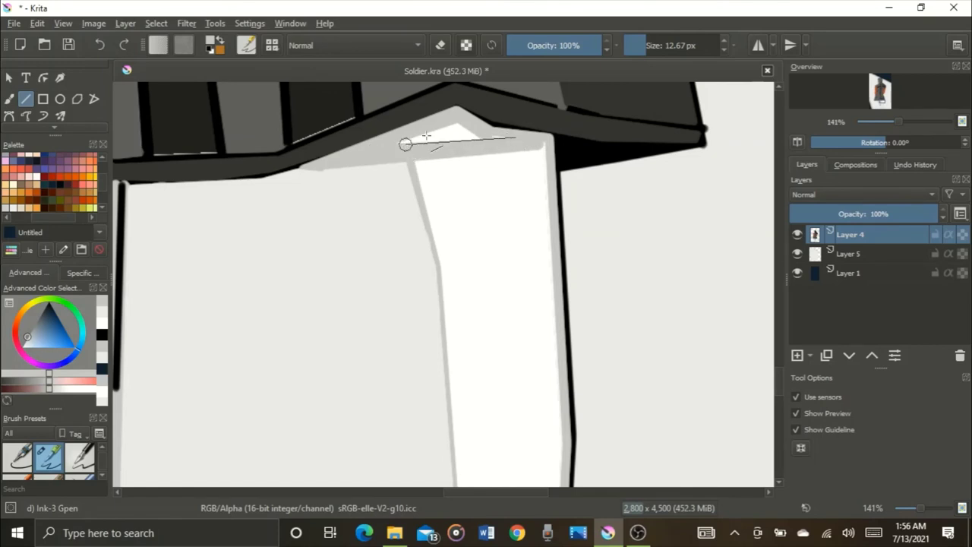
{"action": "mouse_move", "coordinate": [407, 144]}
{"action": "left_mouse_down"}
{"action": "mouse_move", "coordinate": [458, 124]}
{"action": "mouse_move", "coordinate": [466, 134]}
{"action": "left_mouse_up"}
{"action": "scroll", "coordinate": [490, 158], "scroll_direction": "down", "scroll_amount": 2}
{"action": "left_click_drag", "start_coordinate": [513, 153], "coordinate": [502, 346]}
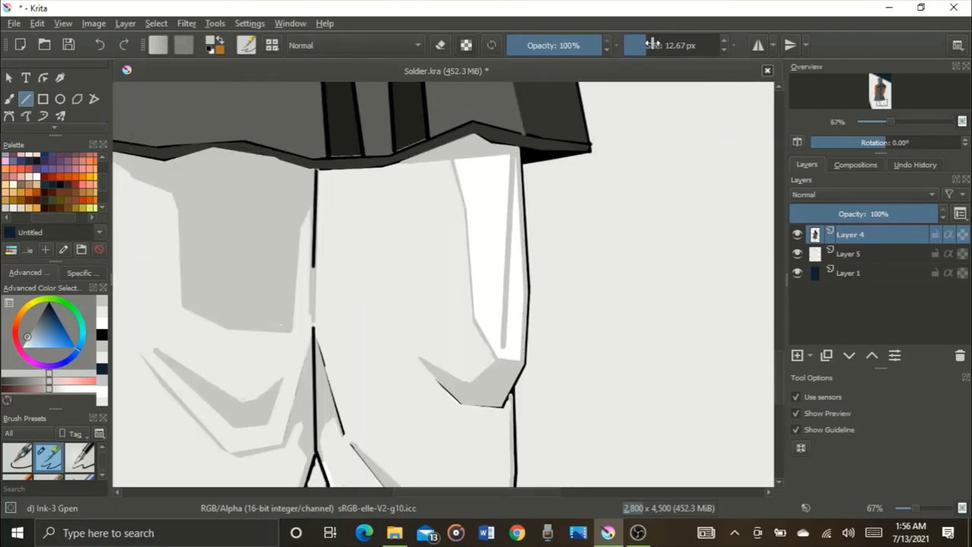
Cover the rest of the white patch on the right trouser leg with light grey lines at 31.50 px.
{"action": "left_click_drag", "start_coordinate": [652, 45], "coordinate": [681, 45]}
{"action": "left_click_drag", "start_coordinate": [458, 162], "coordinate": [518, 355]}
{"action": "key", "text": "ctrl+z"}
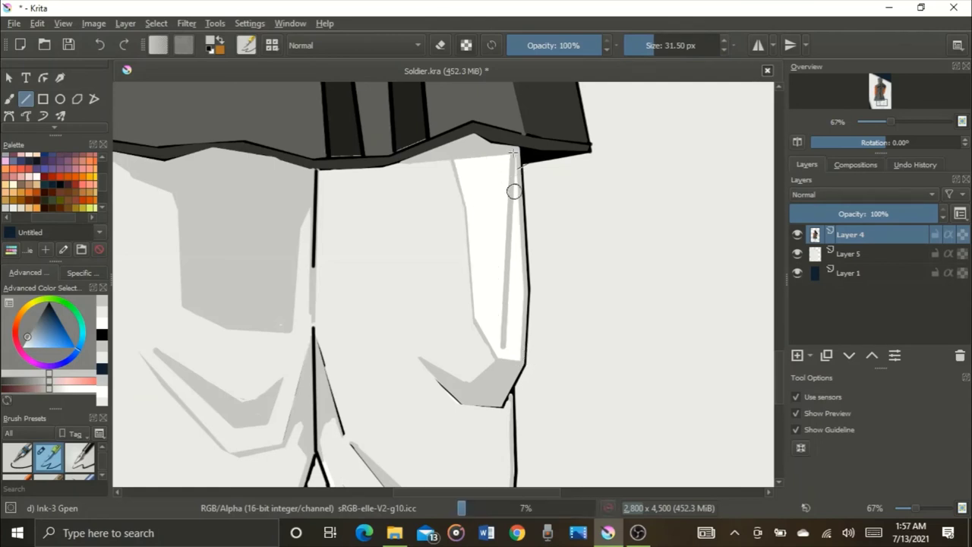
{"action": "left_click_drag", "start_coordinate": [514, 151], "coordinate": [521, 297]}
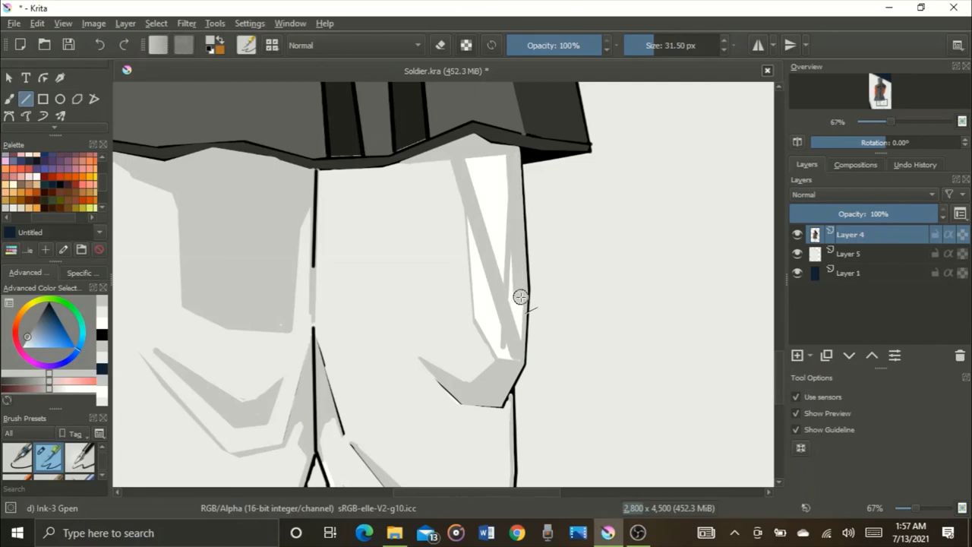
{"action": "left_click_drag", "start_coordinate": [514, 368], "coordinate": [516, 280]}
{"action": "left_click_drag", "start_coordinate": [466, 157], "coordinate": [511, 299]}
{"action": "left_click_drag", "start_coordinate": [506, 155], "coordinate": [510, 335]}
{"action": "left_click_drag", "start_coordinate": [508, 288], "coordinate": [506, 358]}
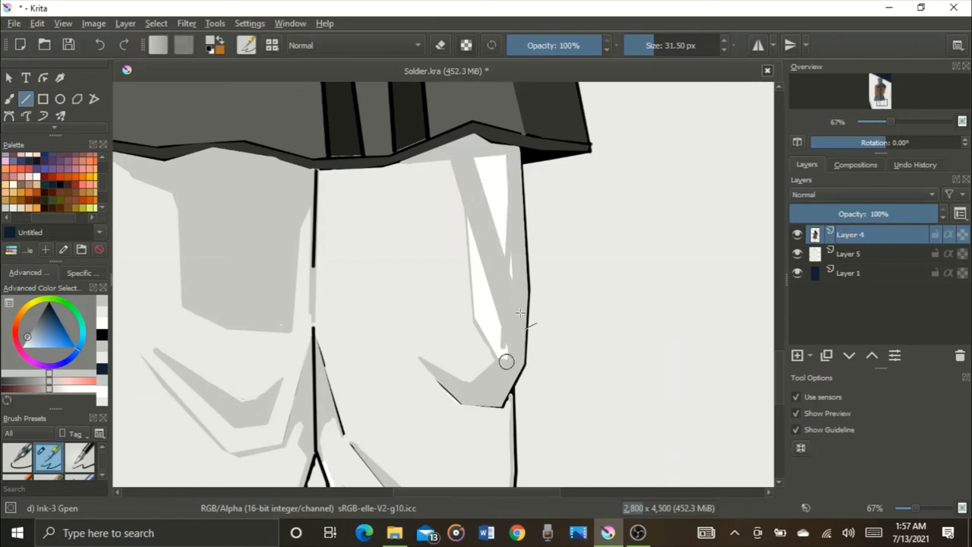
{"action": "mouse_move", "coordinate": [461, 169]}
{"action": "left_mouse_down"}
{"action": "mouse_move", "coordinate": [487, 311]}
{"action": "mouse_move", "coordinate": [478, 317]}
{"action": "mouse_move", "coordinate": [505, 358]}
{"action": "mouse_move", "coordinate": [479, 259]}
{"action": "mouse_move", "coordinate": [485, 322]}
{"action": "left_mouse_up"}
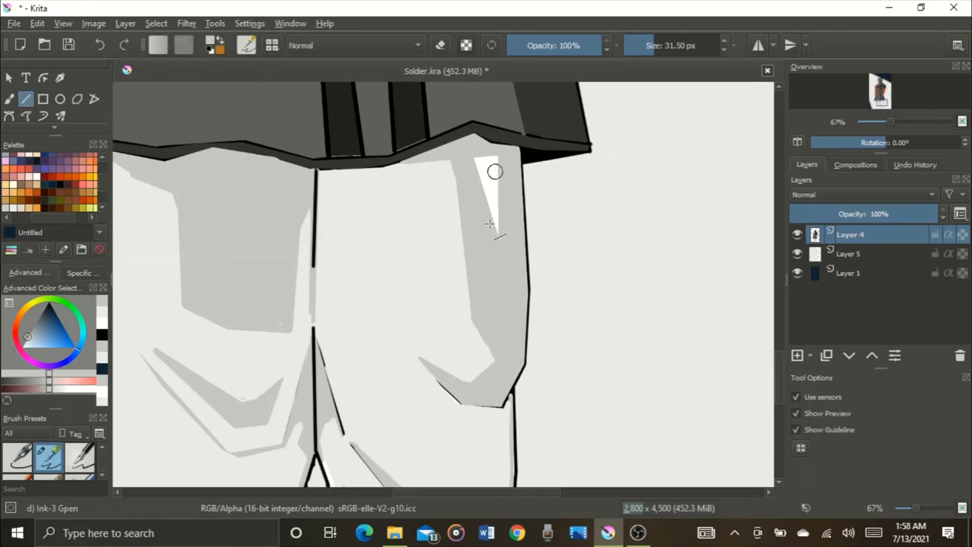
{"action": "mouse_move", "coordinate": [497, 231]}
{"action": "left_mouse_down"}
{"action": "mouse_move", "coordinate": [477, 155]}
{"action": "mouse_move", "coordinate": [486, 157]}
{"action": "left_mouse_up"}
{"action": "mouse_move", "coordinate": [498, 212]}
{"action": "left_mouse_down"}
{"action": "mouse_move", "coordinate": [490, 156]}
{"action": "mouse_move", "coordinate": [498, 243]}
{"action": "left_mouse_up"}
Review the whole figure against the new background and save the document.
{"action": "scroll", "coordinate": [497, 242], "scroll_direction": "down", "scroll_amount": 5}
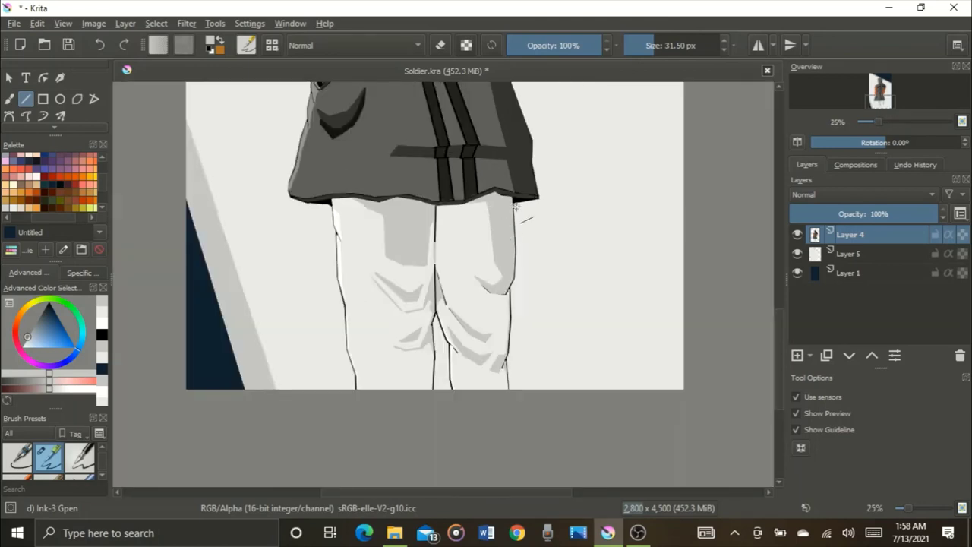
{"action": "left_click_drag", "start_coordinate": [518, 174], "coordinate": [548, 353]}
{"action": "left_click_drag", "start_coordinate": [557, 279], "coordinate": [555, 284]}
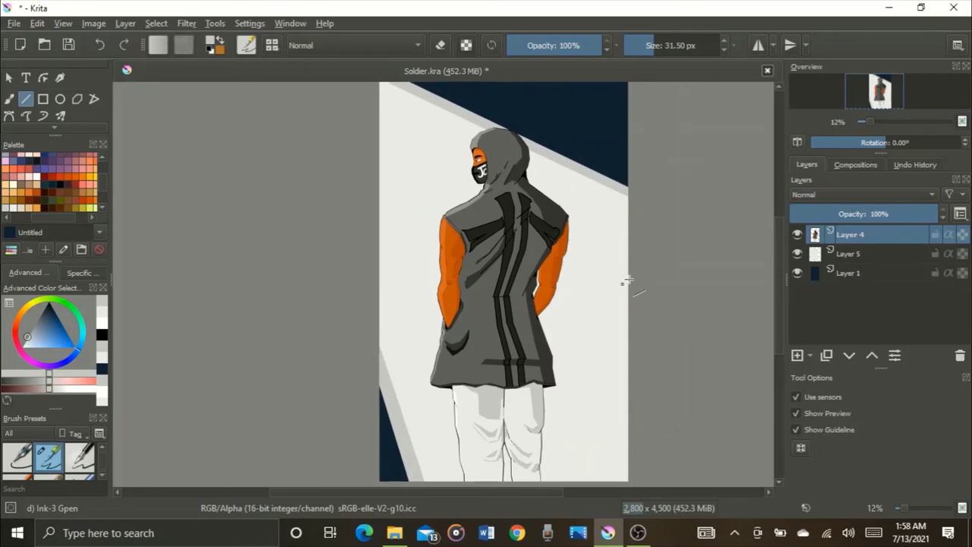
{"action": "key", "text": "ctrl+s"}
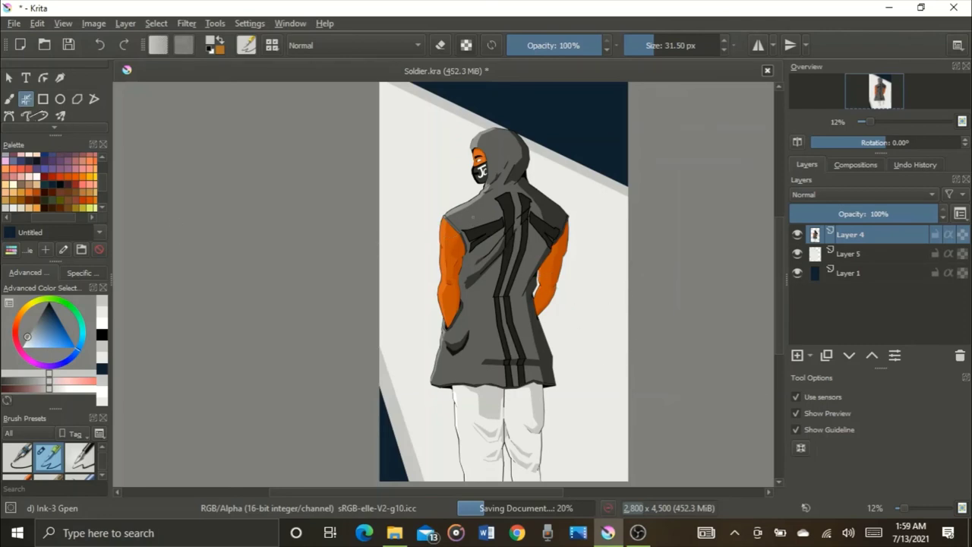
Choose a bright red and draw a short 11.48 px line across the gap between the tops of the two dark back stripes.
{"action": "left_click", "coordinate": [44, 177]}
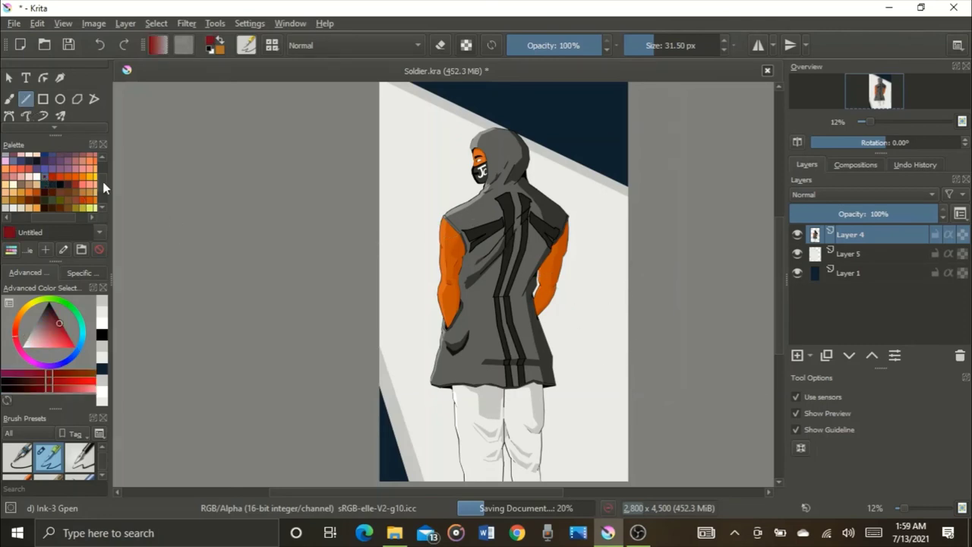
{"action": "left_click", "coordinate": [38, 334]}
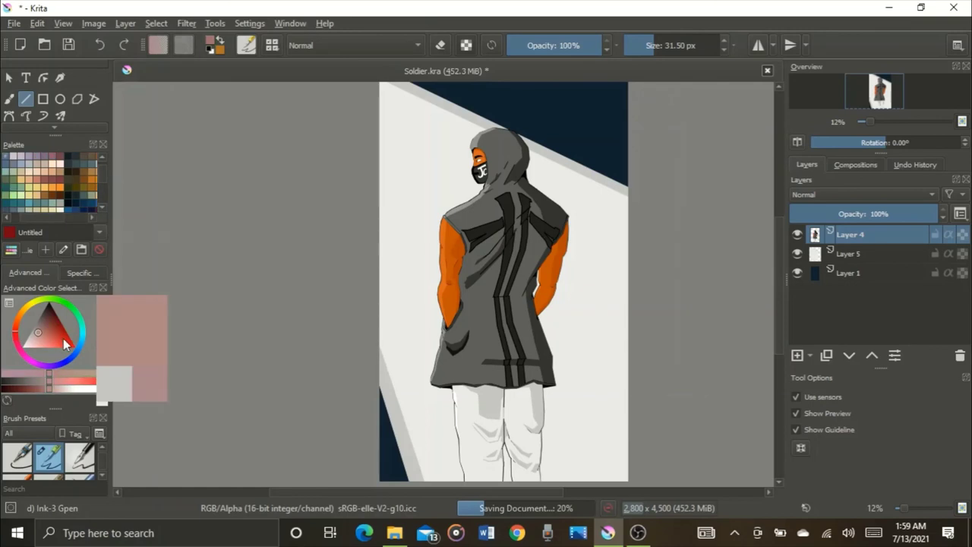
{"action": "left_click", "coordinate": [63, 337]}
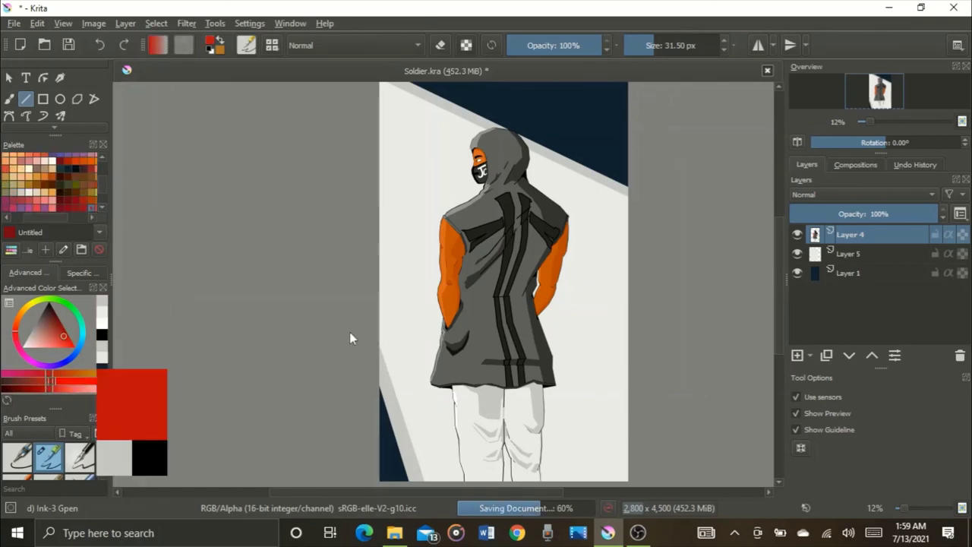
{"action": "scroll", "coordinate": [516, 189], "scroll_direction": "up", "scroll_amount": 3}
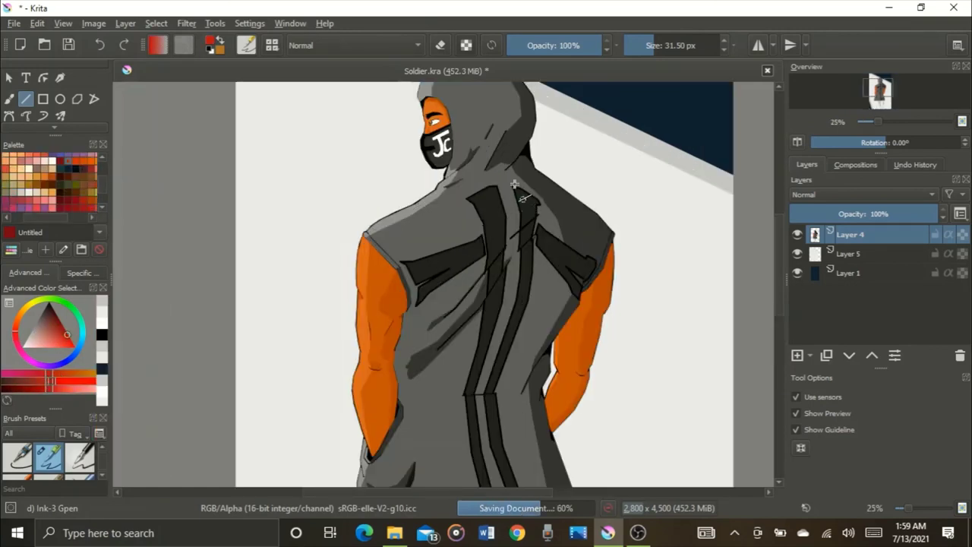
{"action": "scroll", "coordinate": [515, 184], "scroll_direction": "up", "scroll_amount": 4}
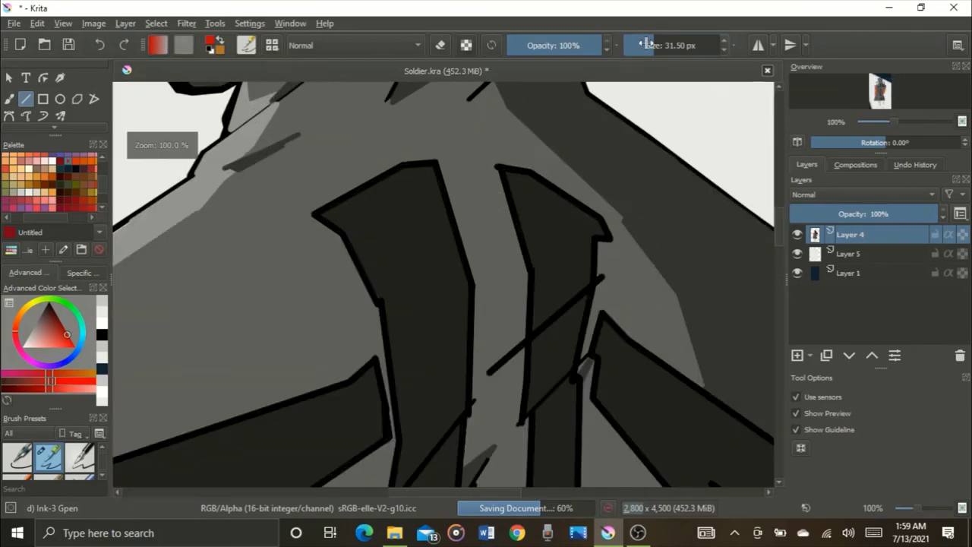
{"action": "left_click", "coordinate": [641, 45]}
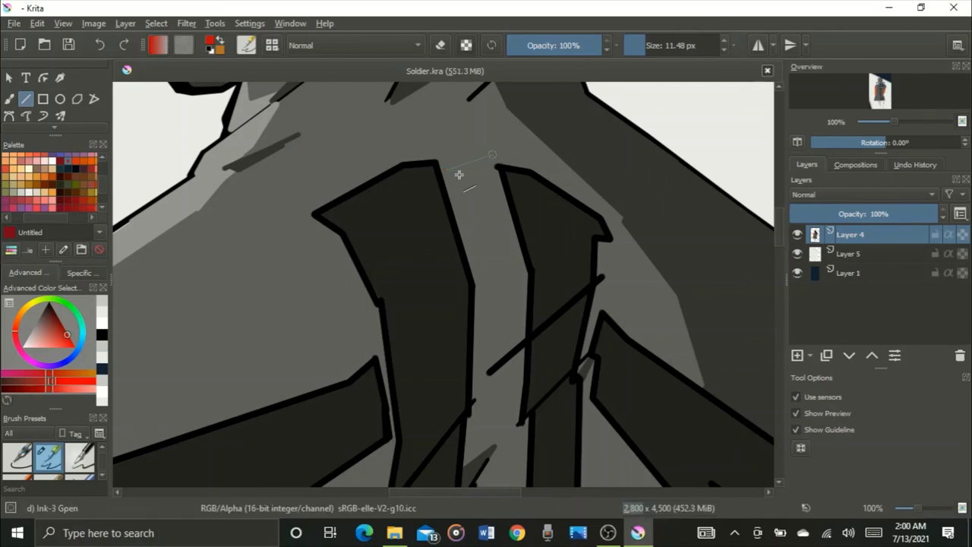
{"action": "left_click_drag", "start_coordinate": [494, 175], "coordinate": [495, 176]}
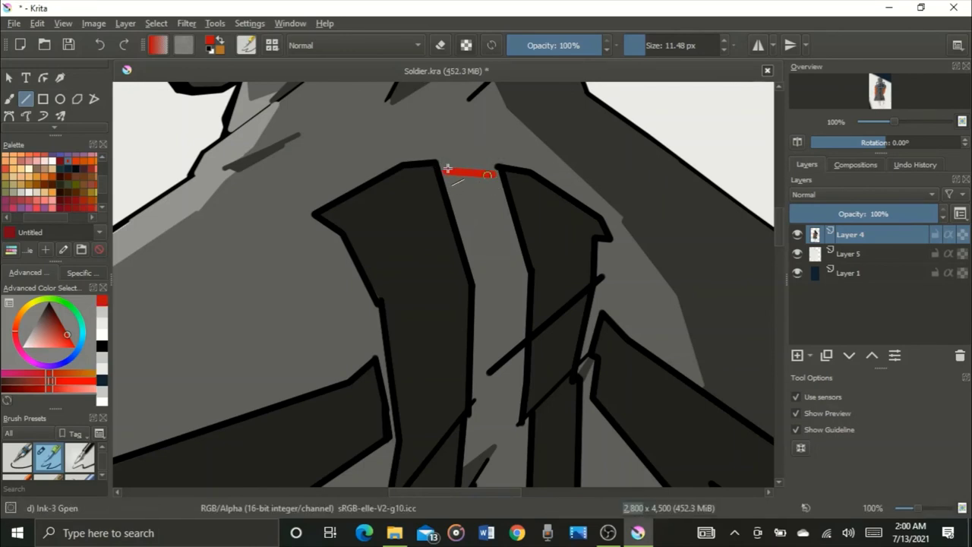